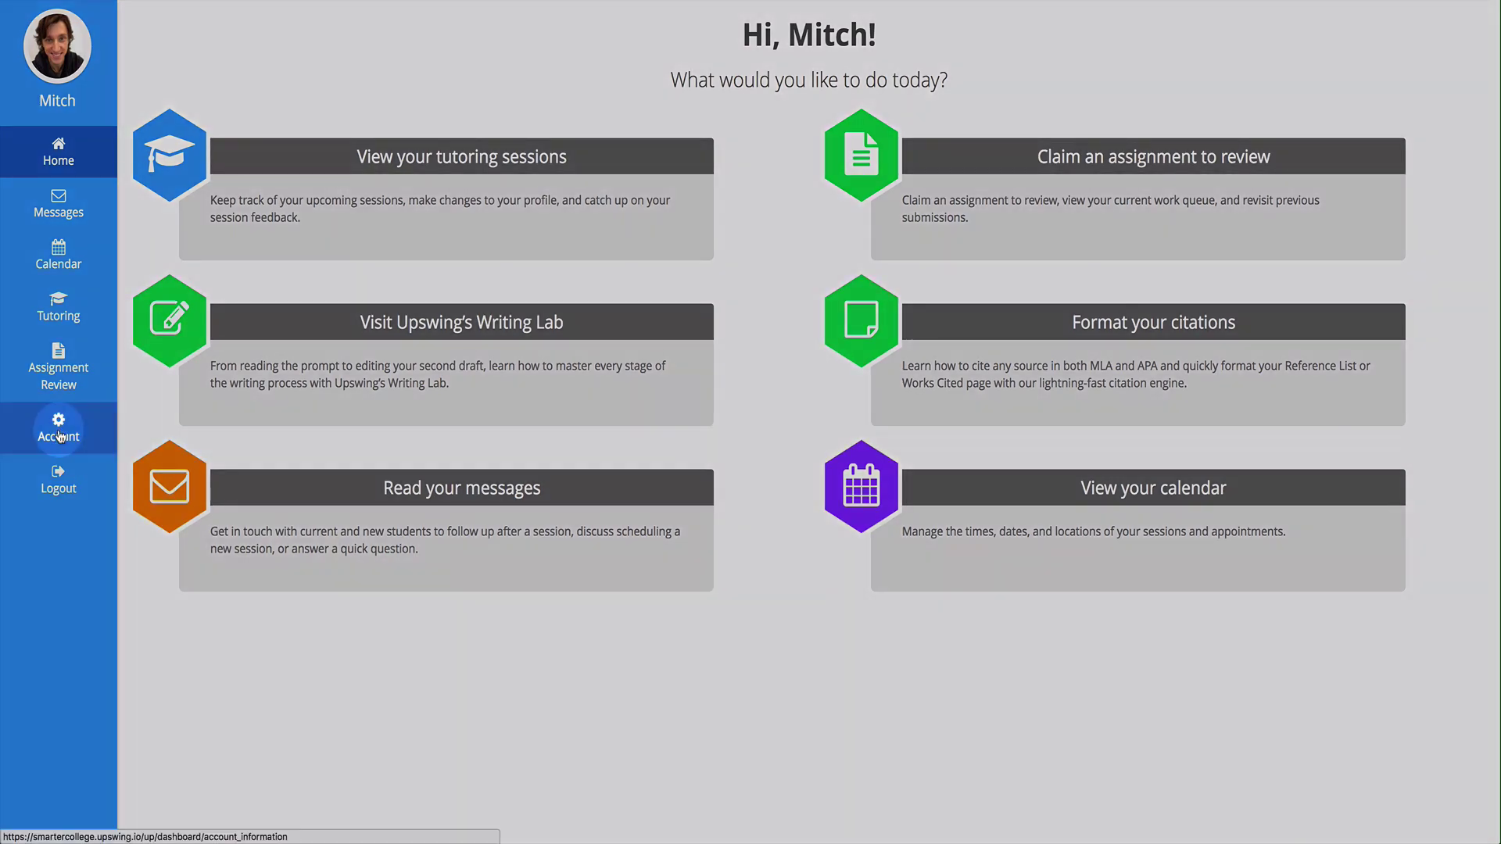
Open the account information page
click(59, 434)
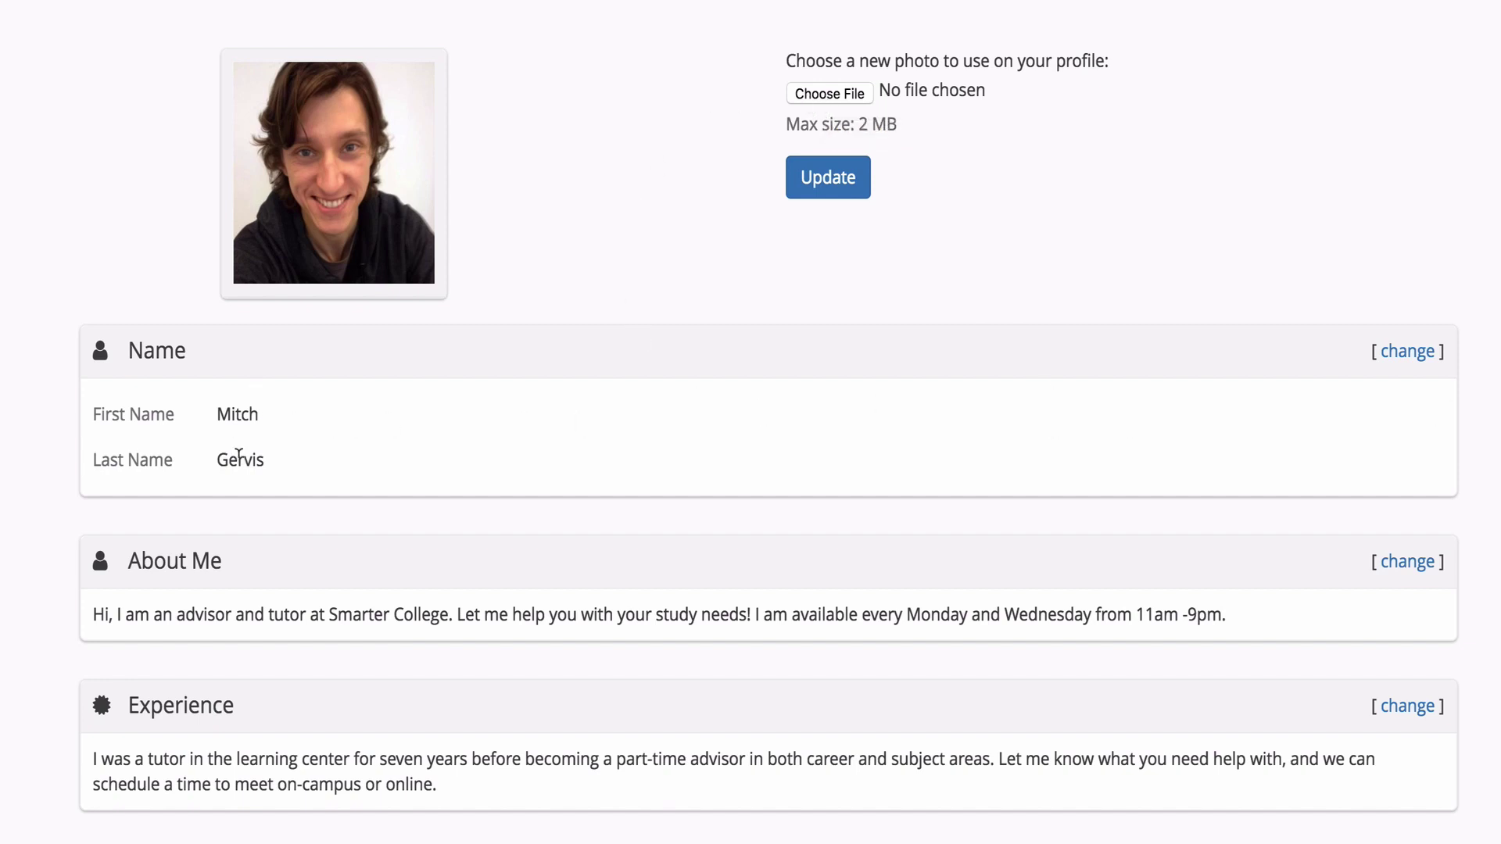
Open the Name and About Me sections of the profile for editing and cancel both
click(1405, 352)
click(167, 439)
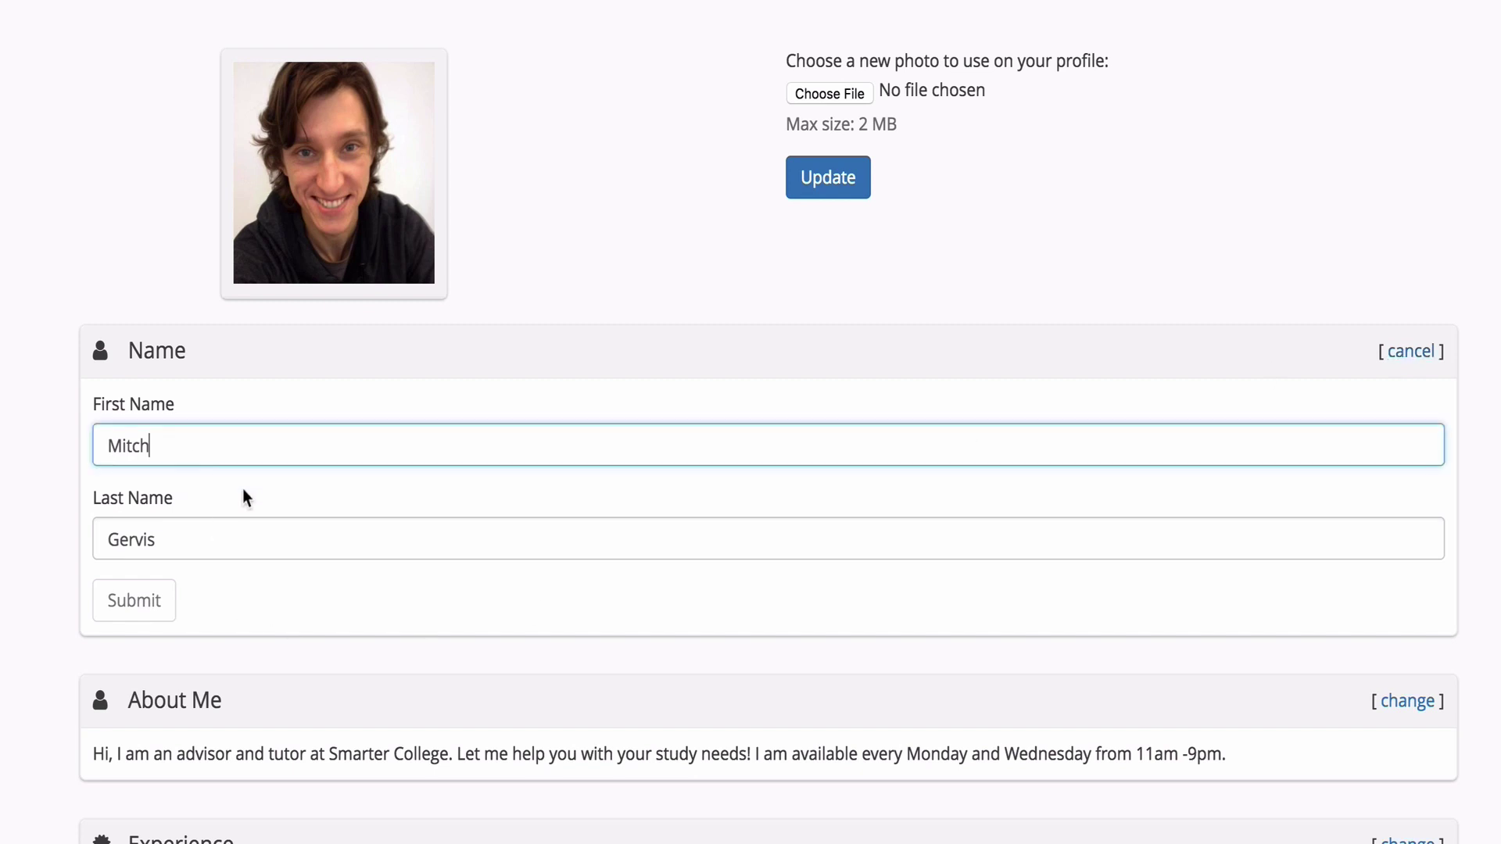
click(202, 532)
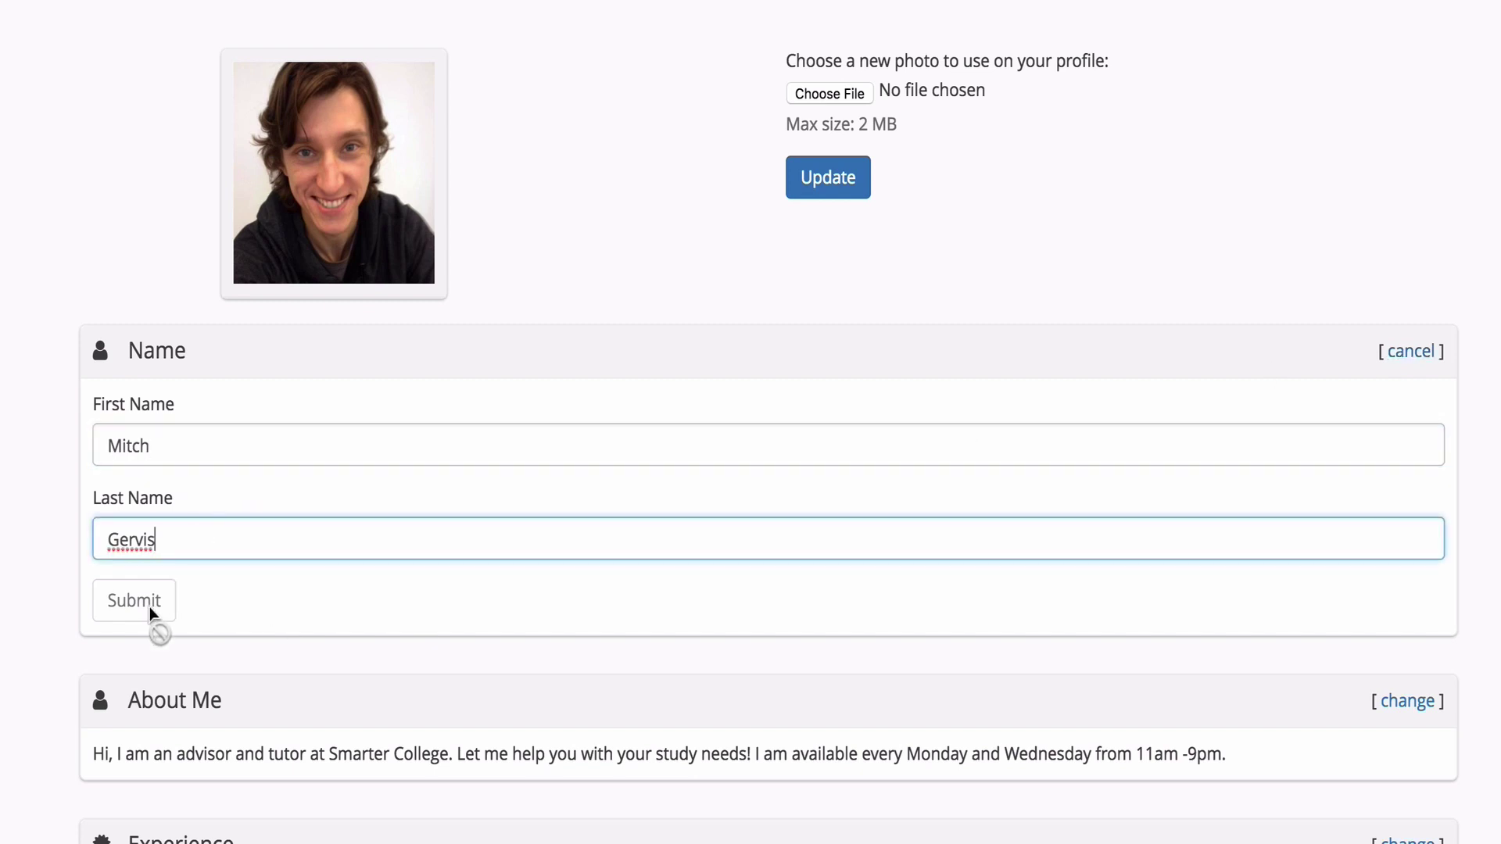
click(1421, 358)
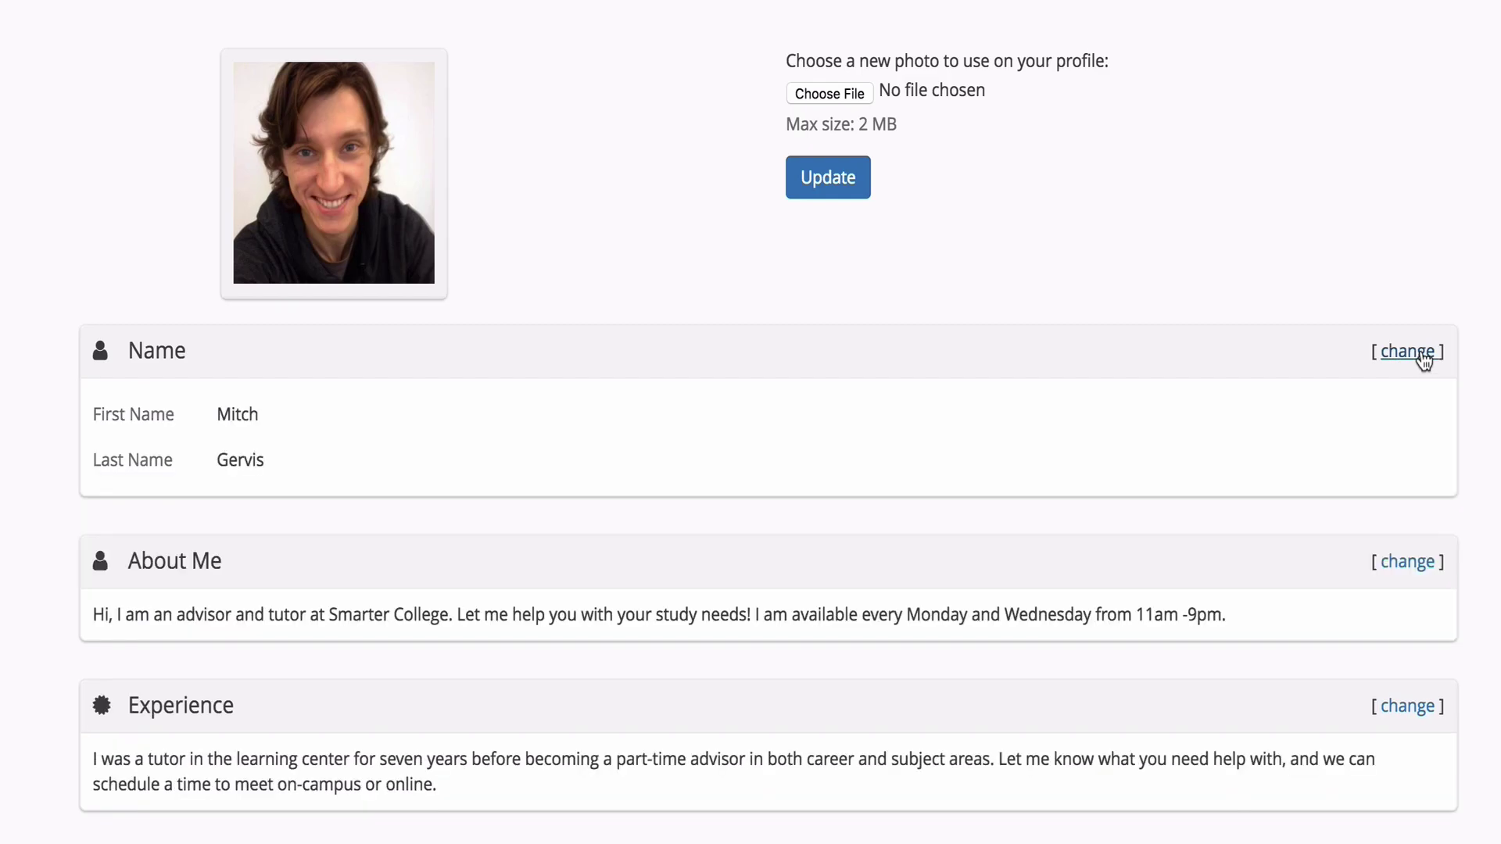
scroll(1112, 432, down, 3)
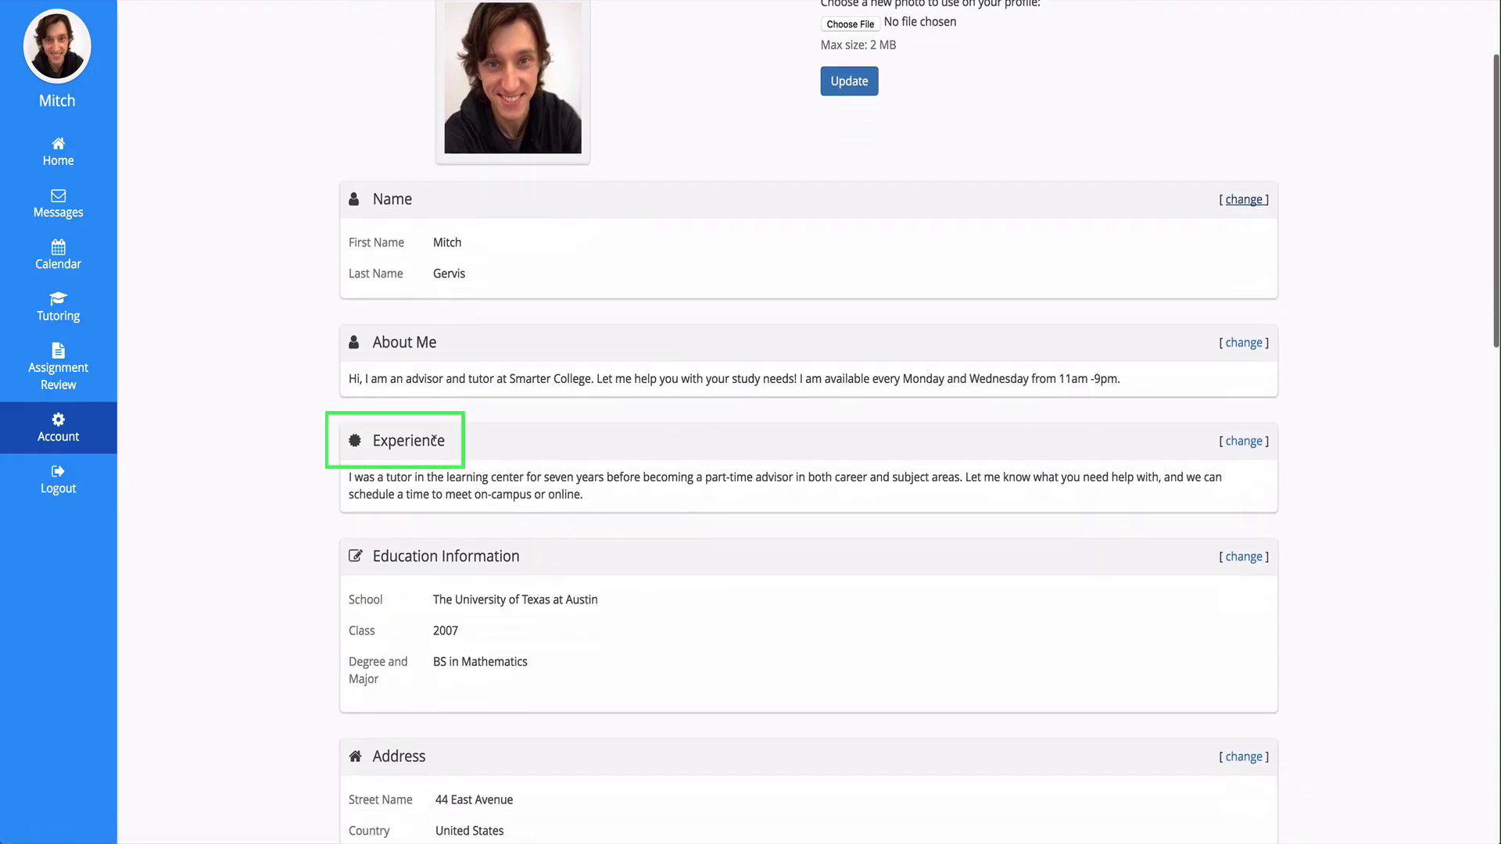
click(1242, 348)
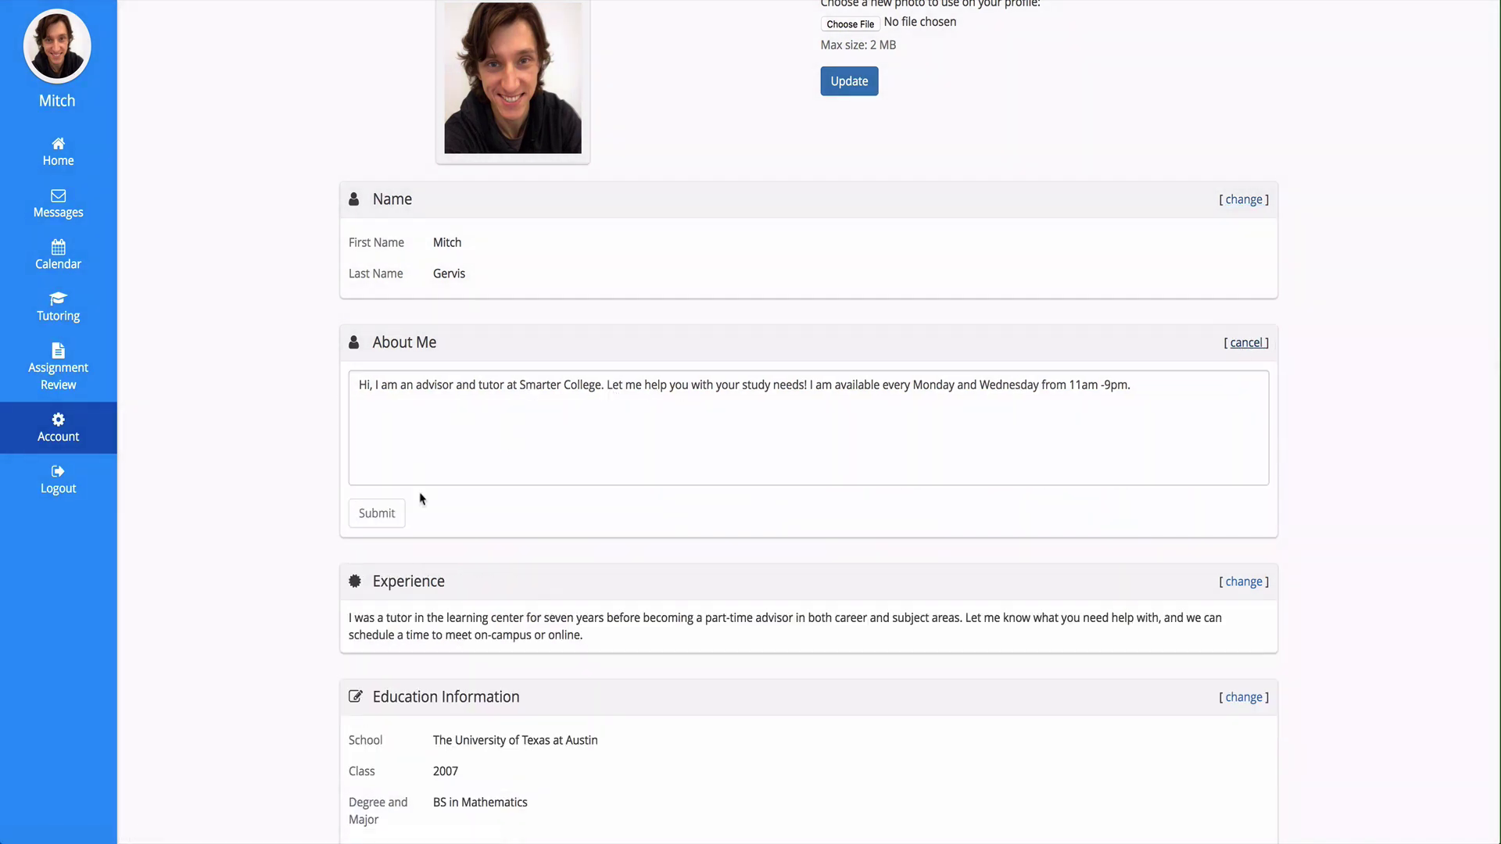
click(1248, 344)
Edit the education information and choose AI Miami International University of Art and Design as the college of a new entry
scroll(873, 522, down, 5)
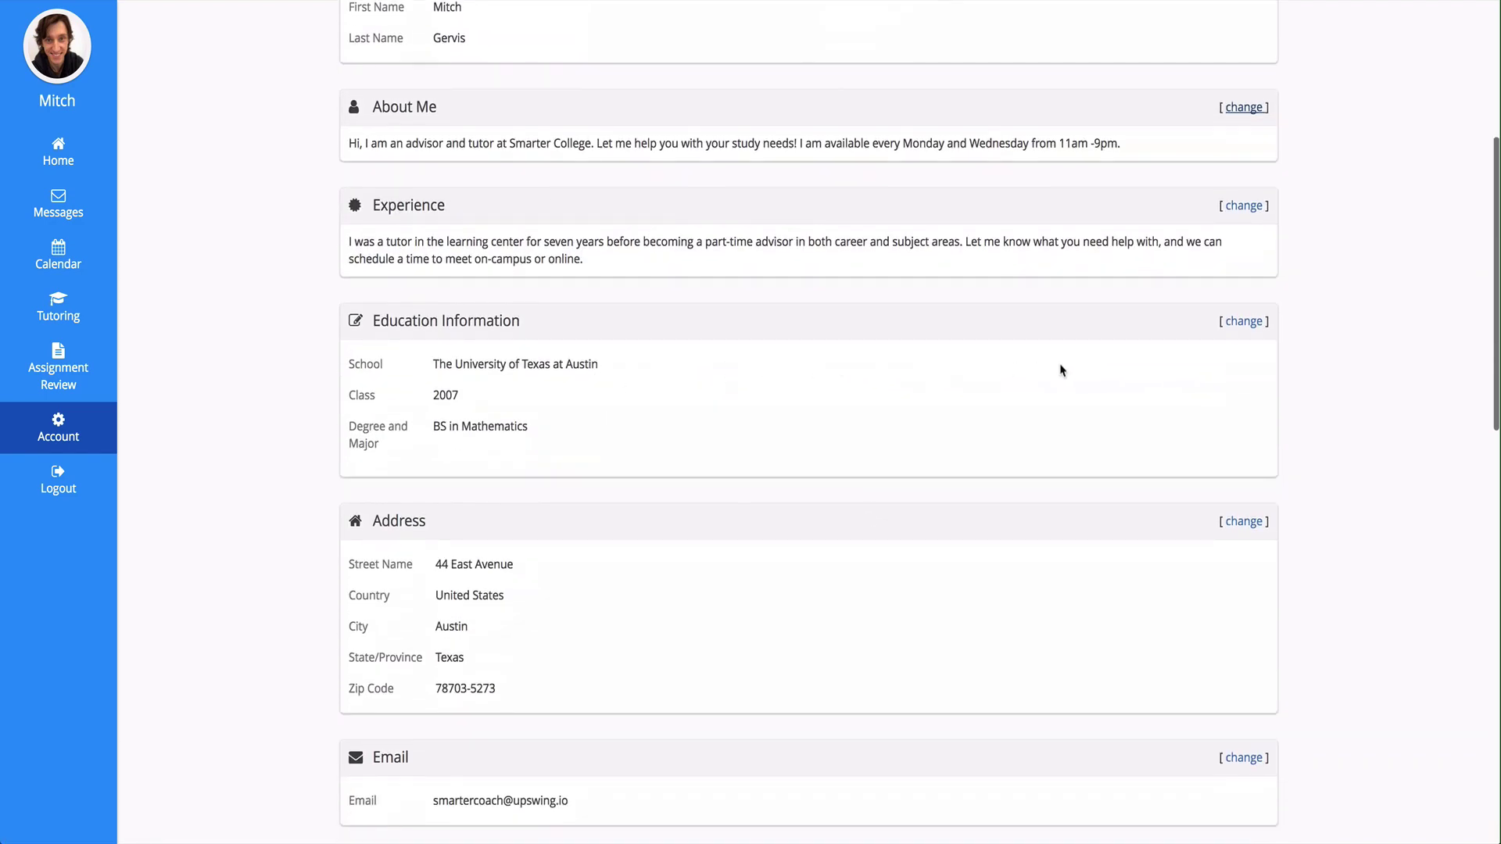
click(1240, 324)
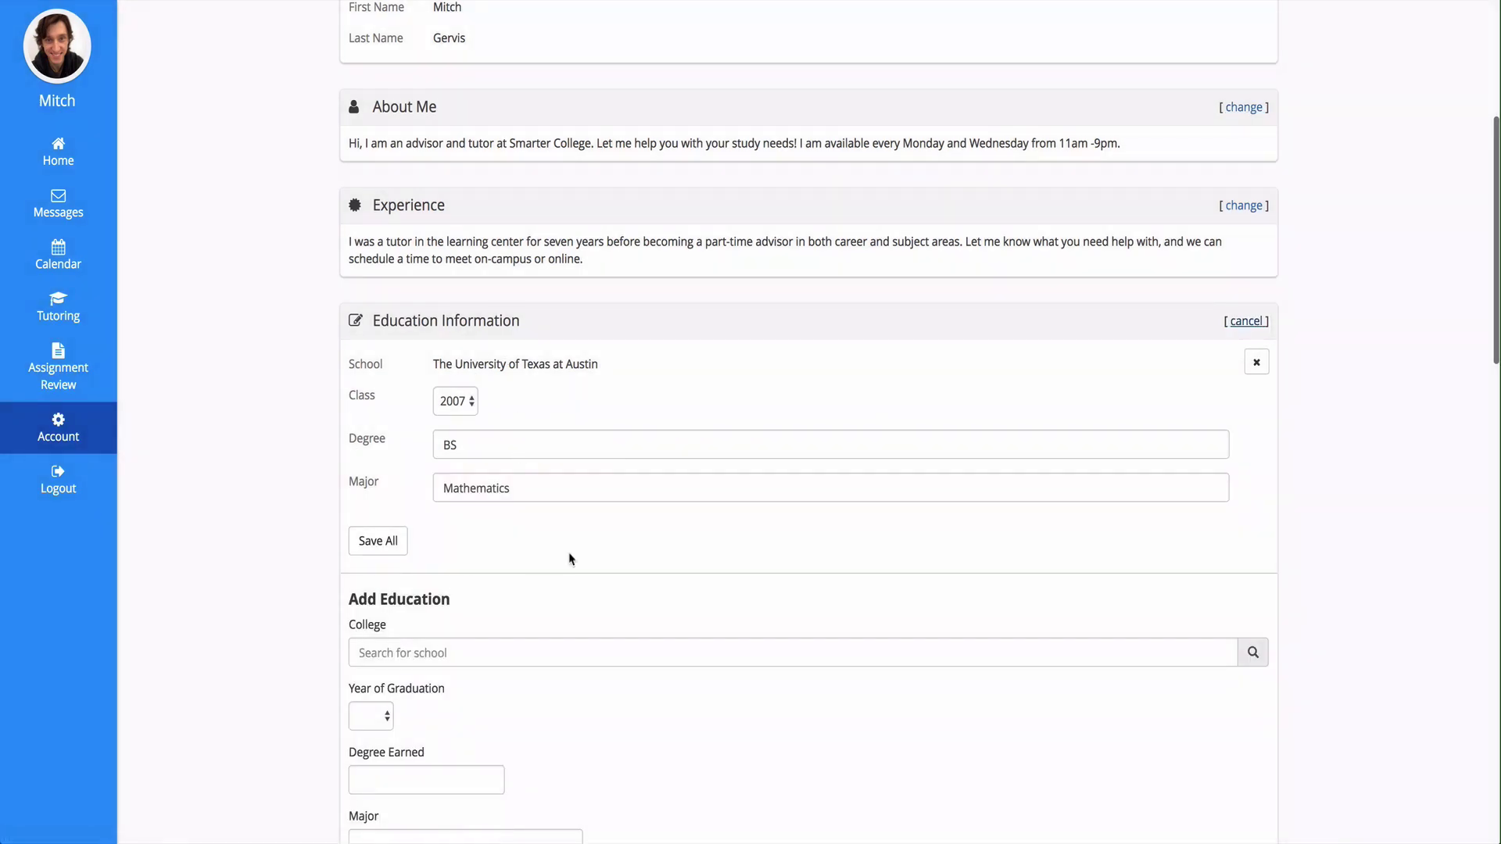
scroll(569, 558, down, 3)
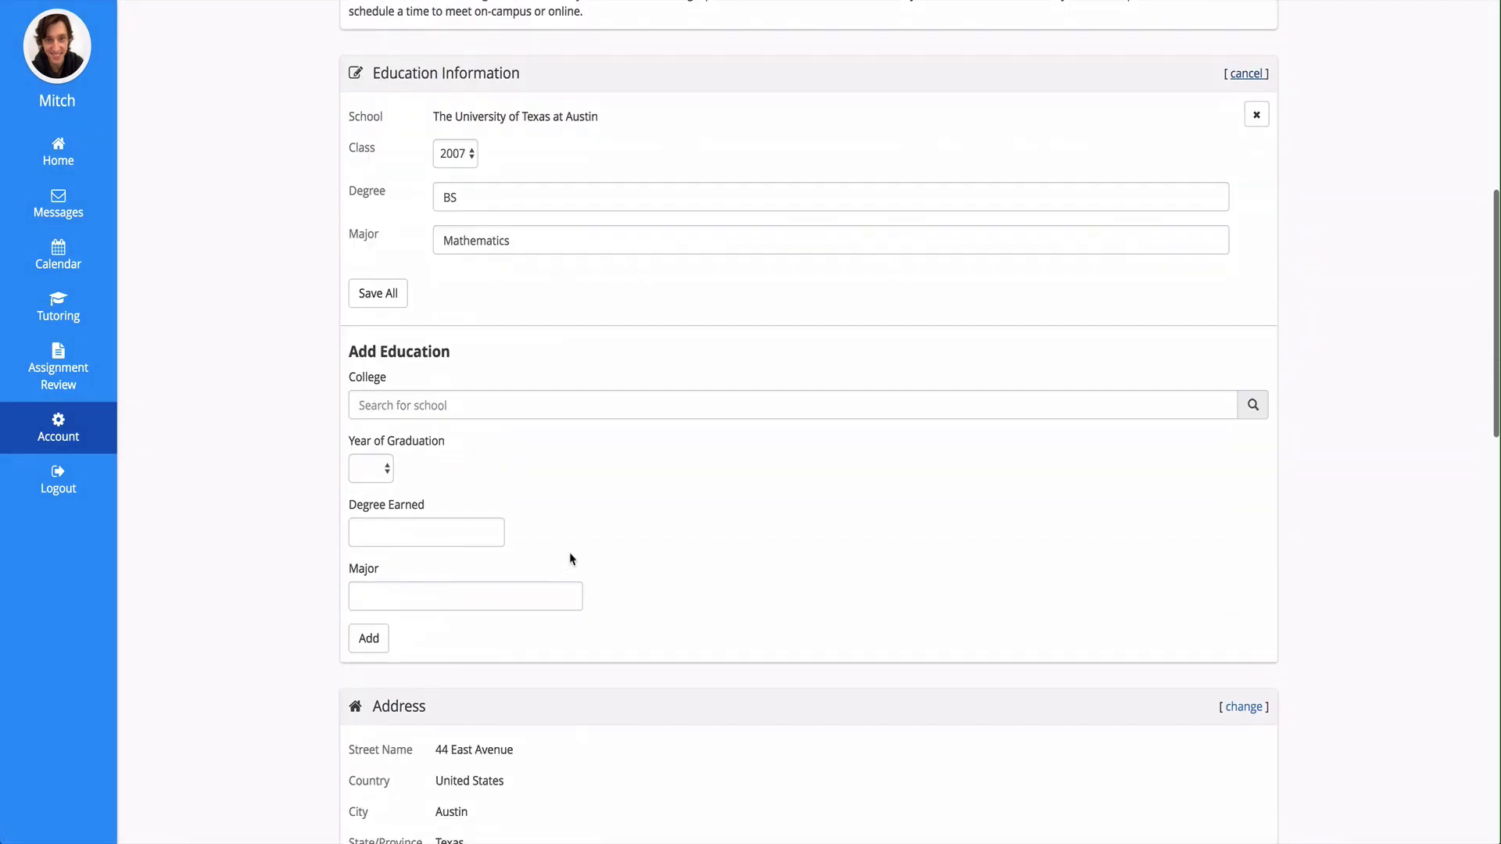
click(423, 403)
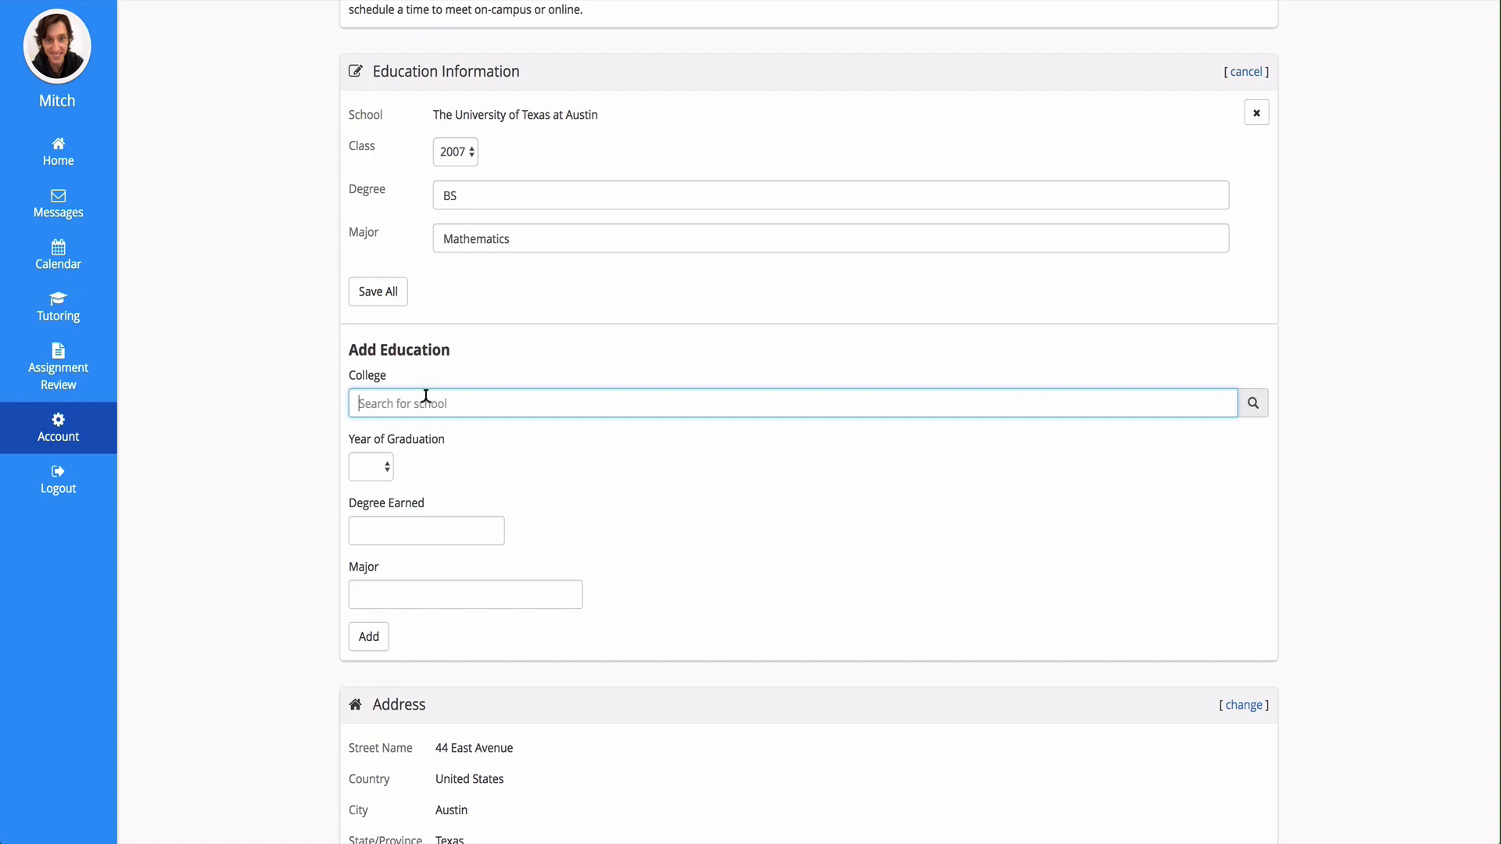
text(university of)
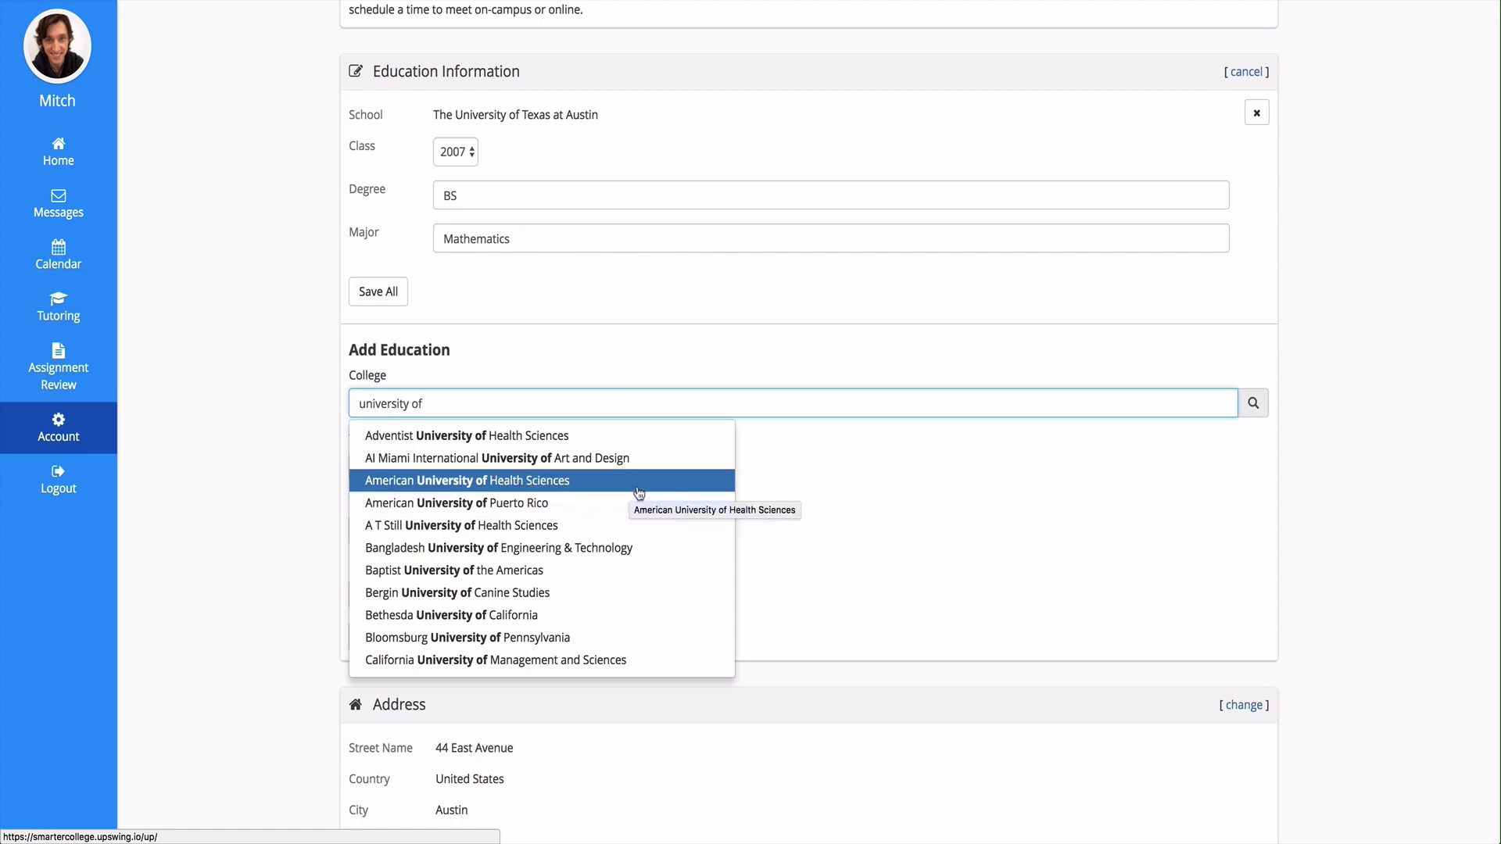
click(581, 458)
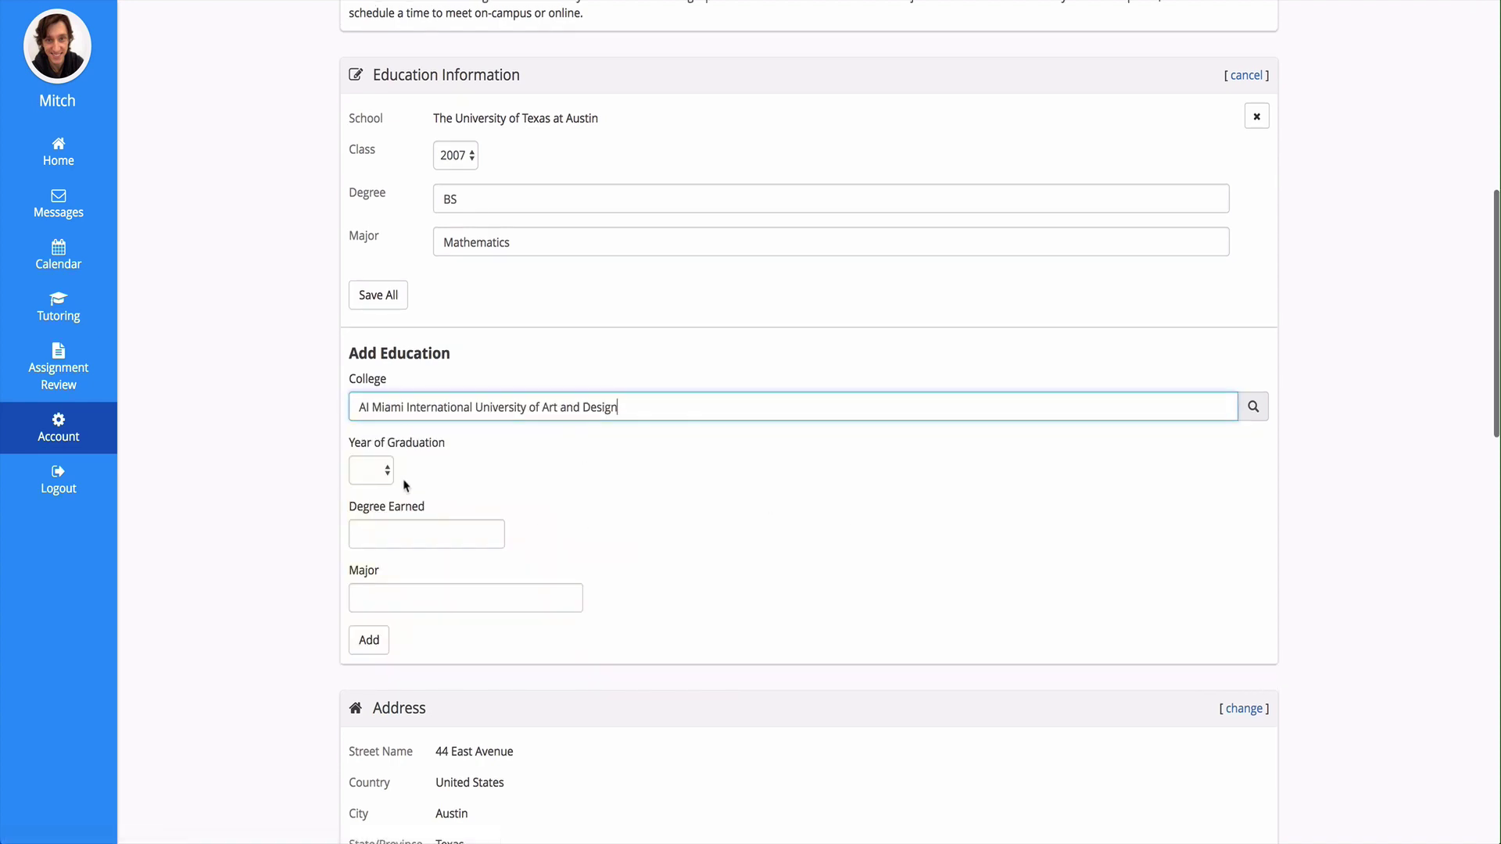
Add the education entry with graduation year 2005, degree Art Criticism and major Art in the Twentieth Century, and save the education information
click(380, 471)
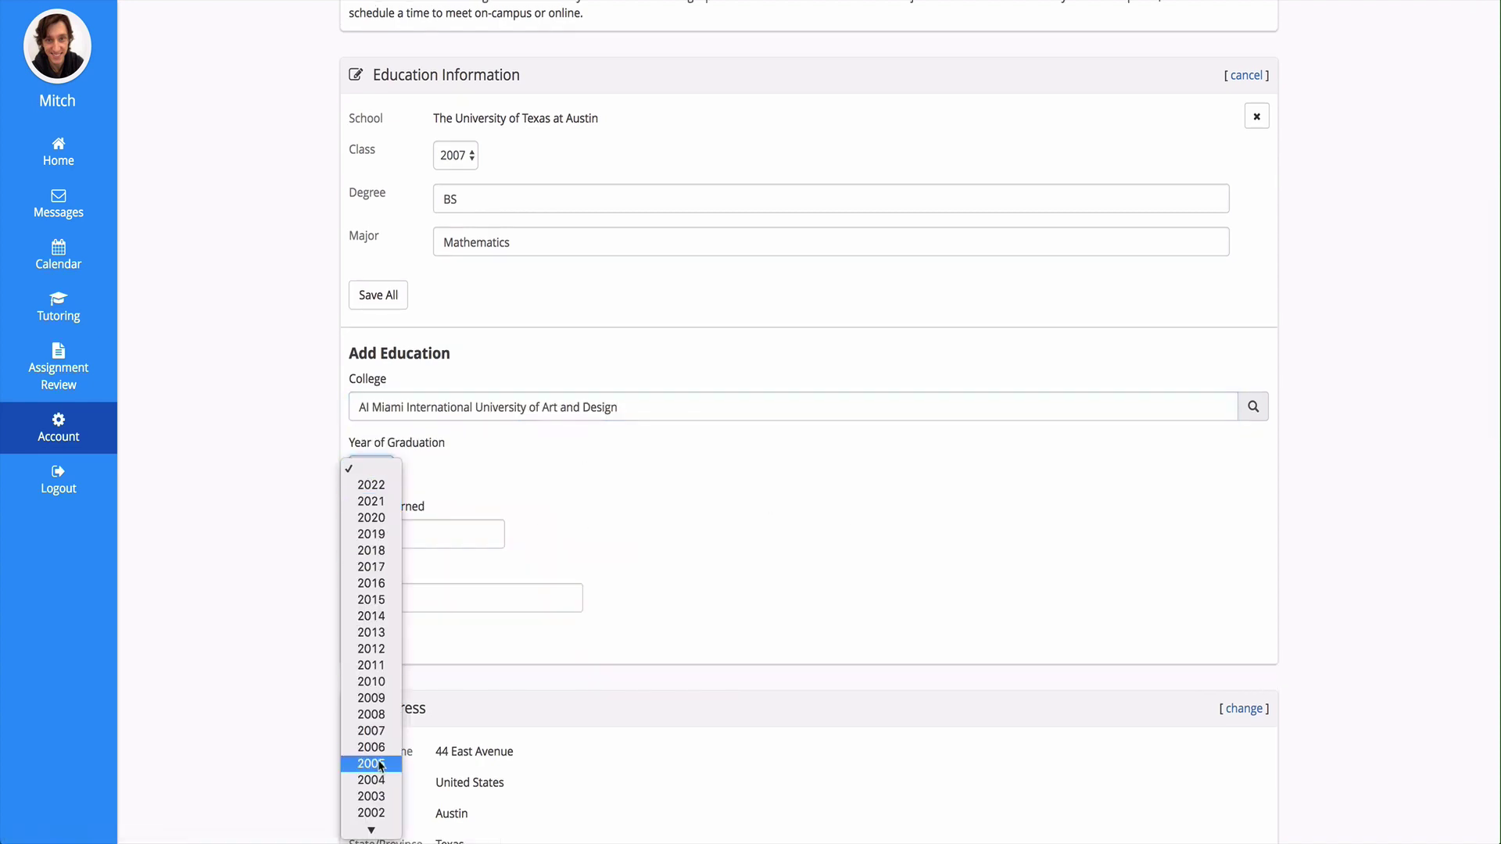
click(631, 547)
text(2005)
click(438, 532)
text(A)
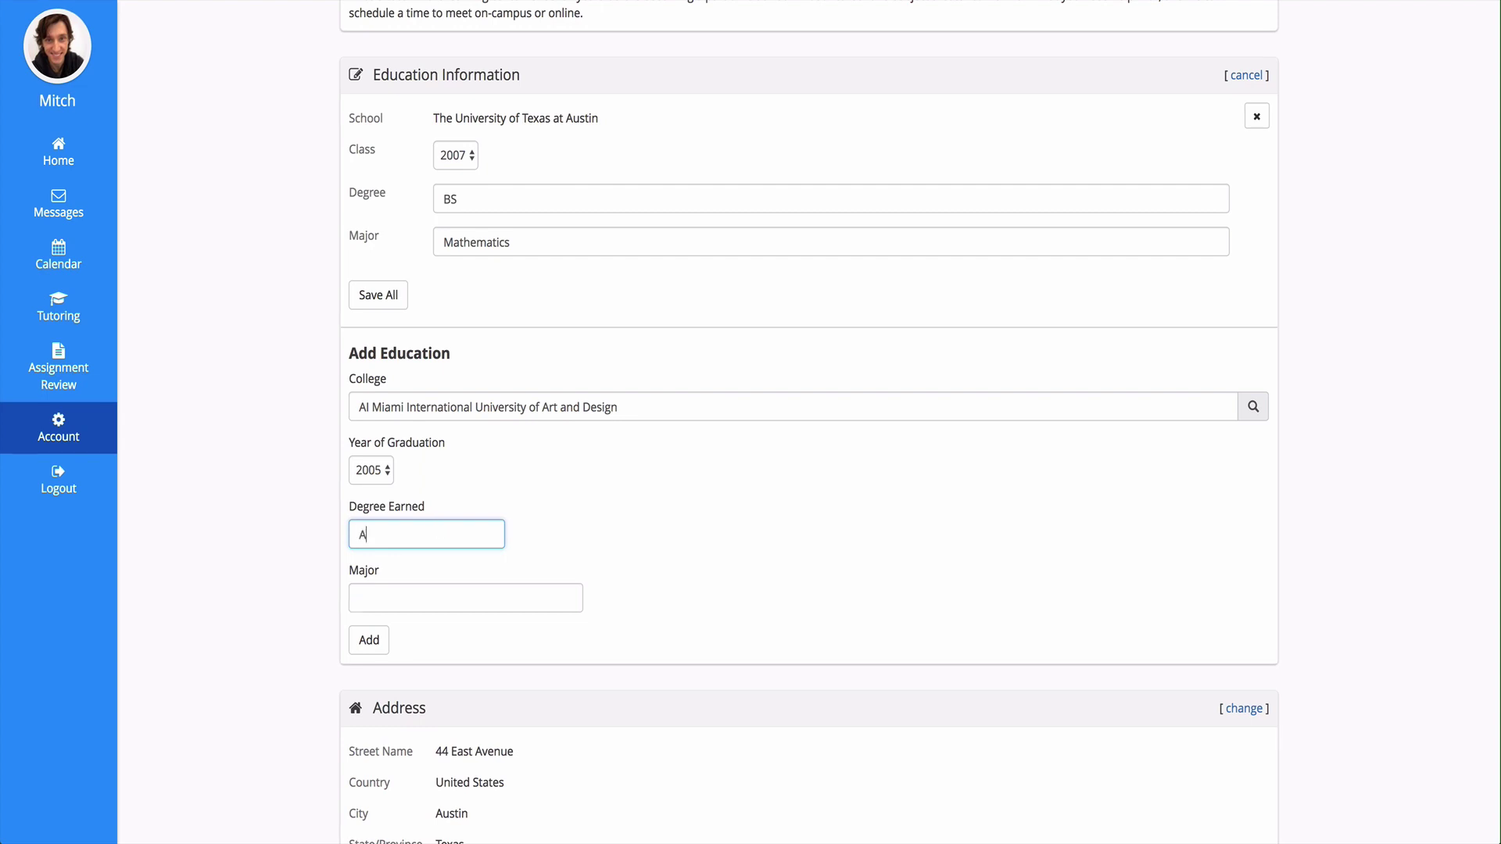
text(rt Criticism)
click(406, 599)
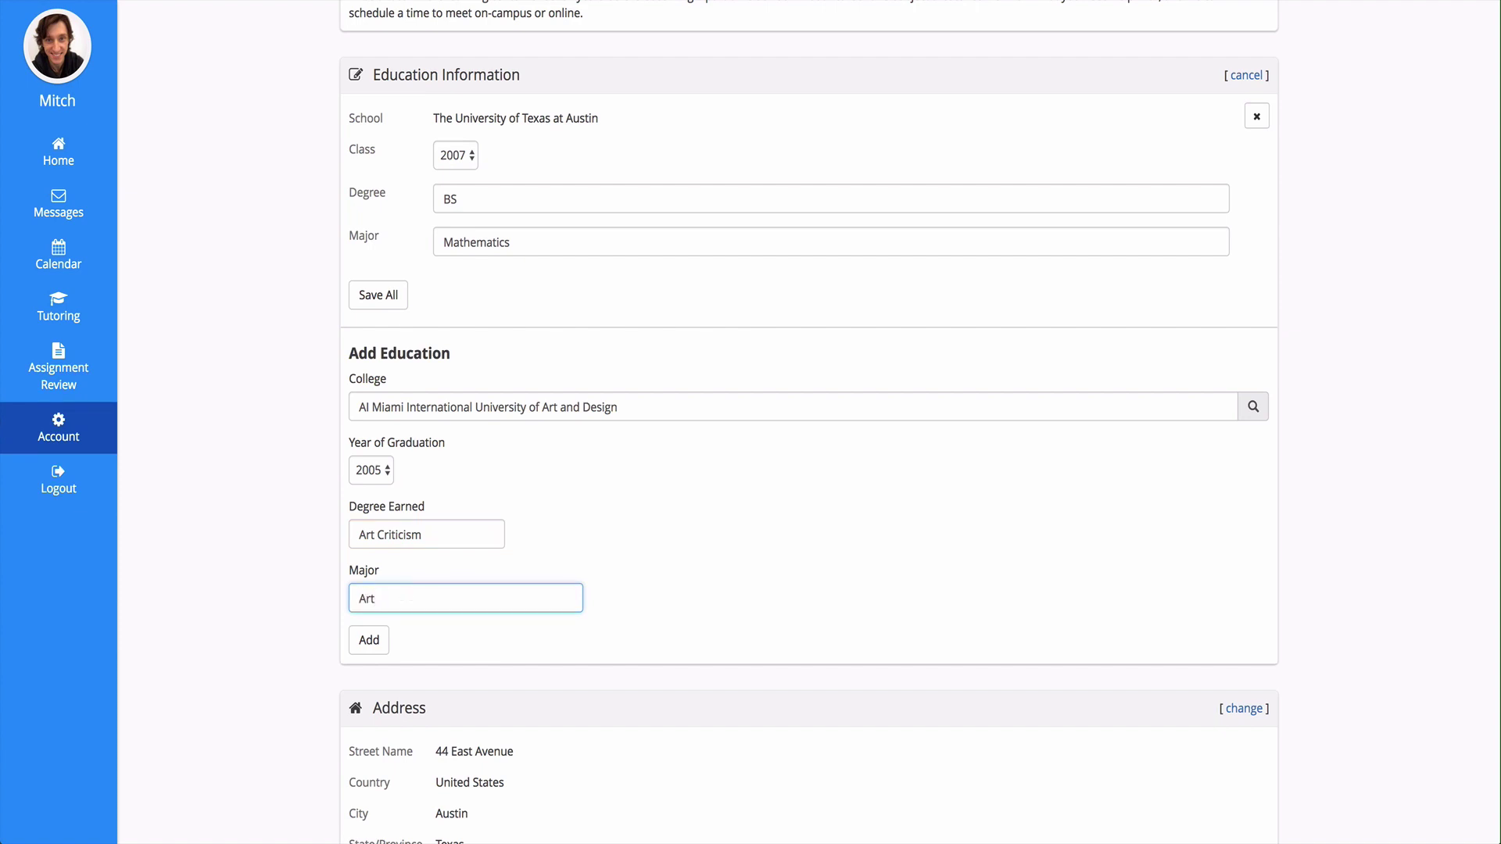
text(Art in the Twentieth Century)
click(369, 640)
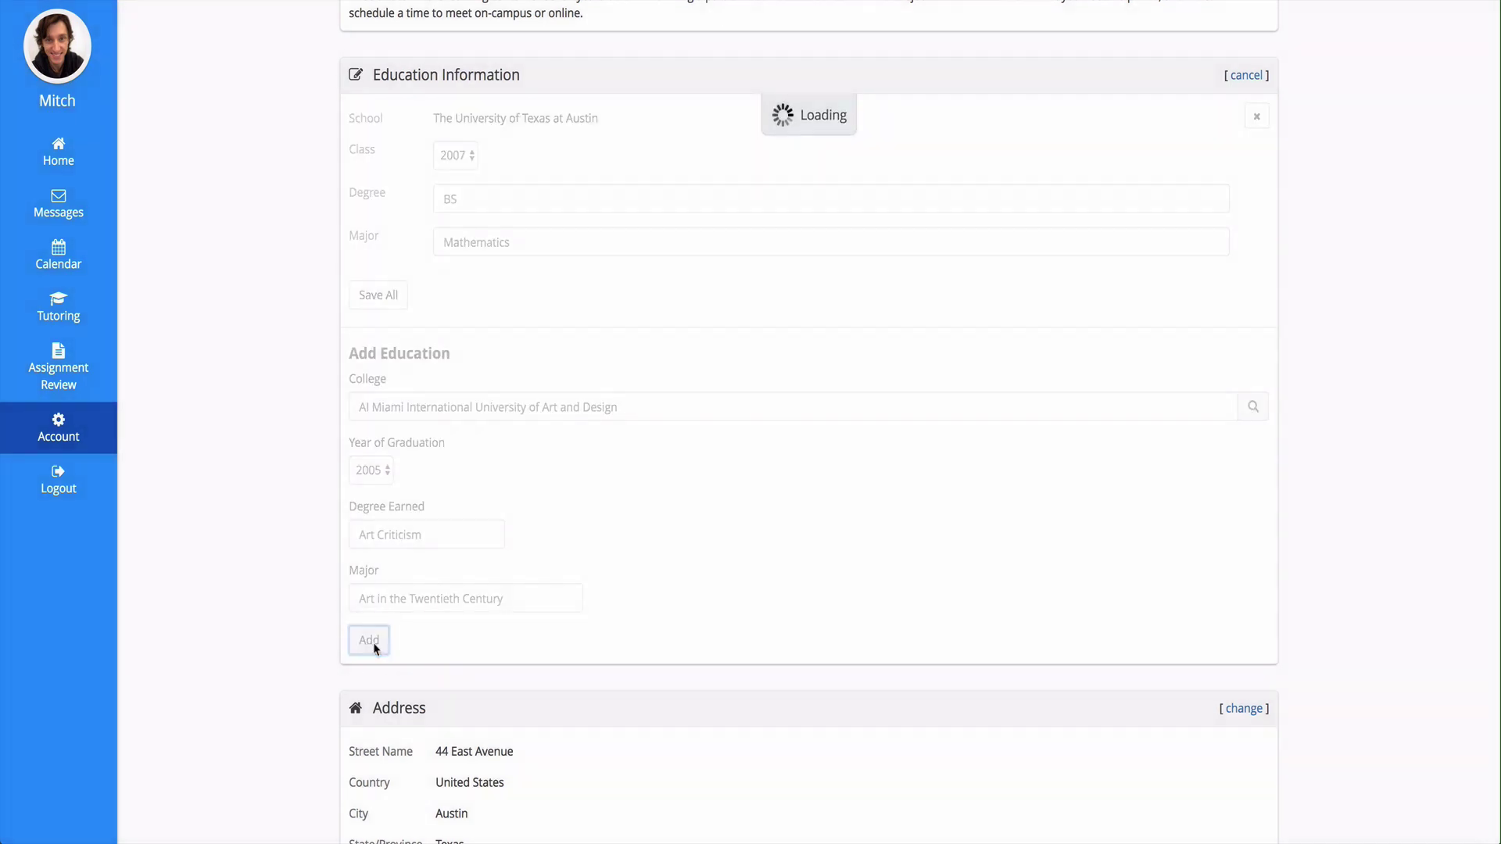
scroll(630, 619, down, 2)
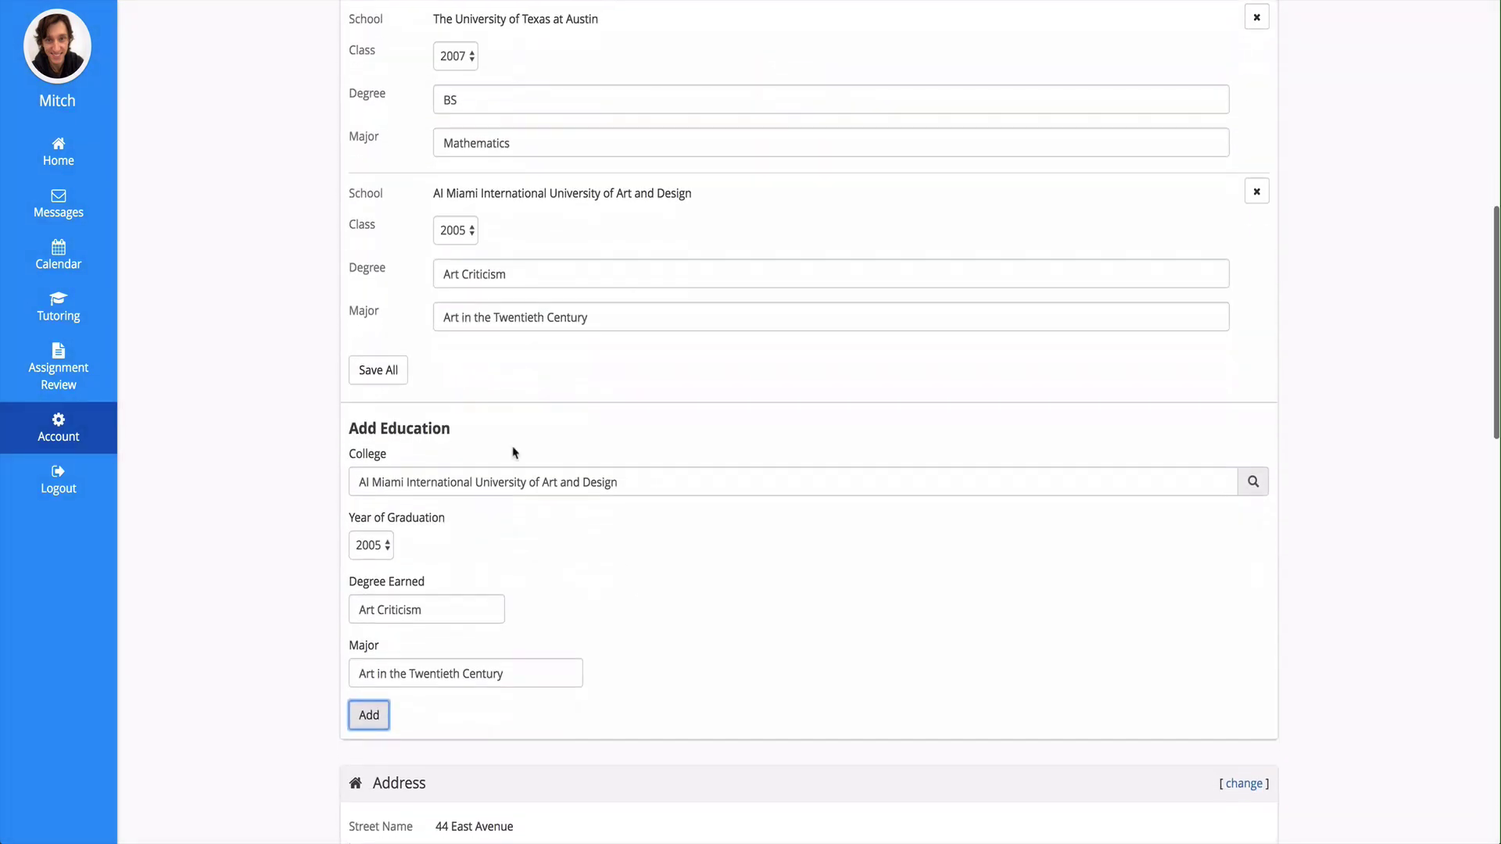
click(393, 378)
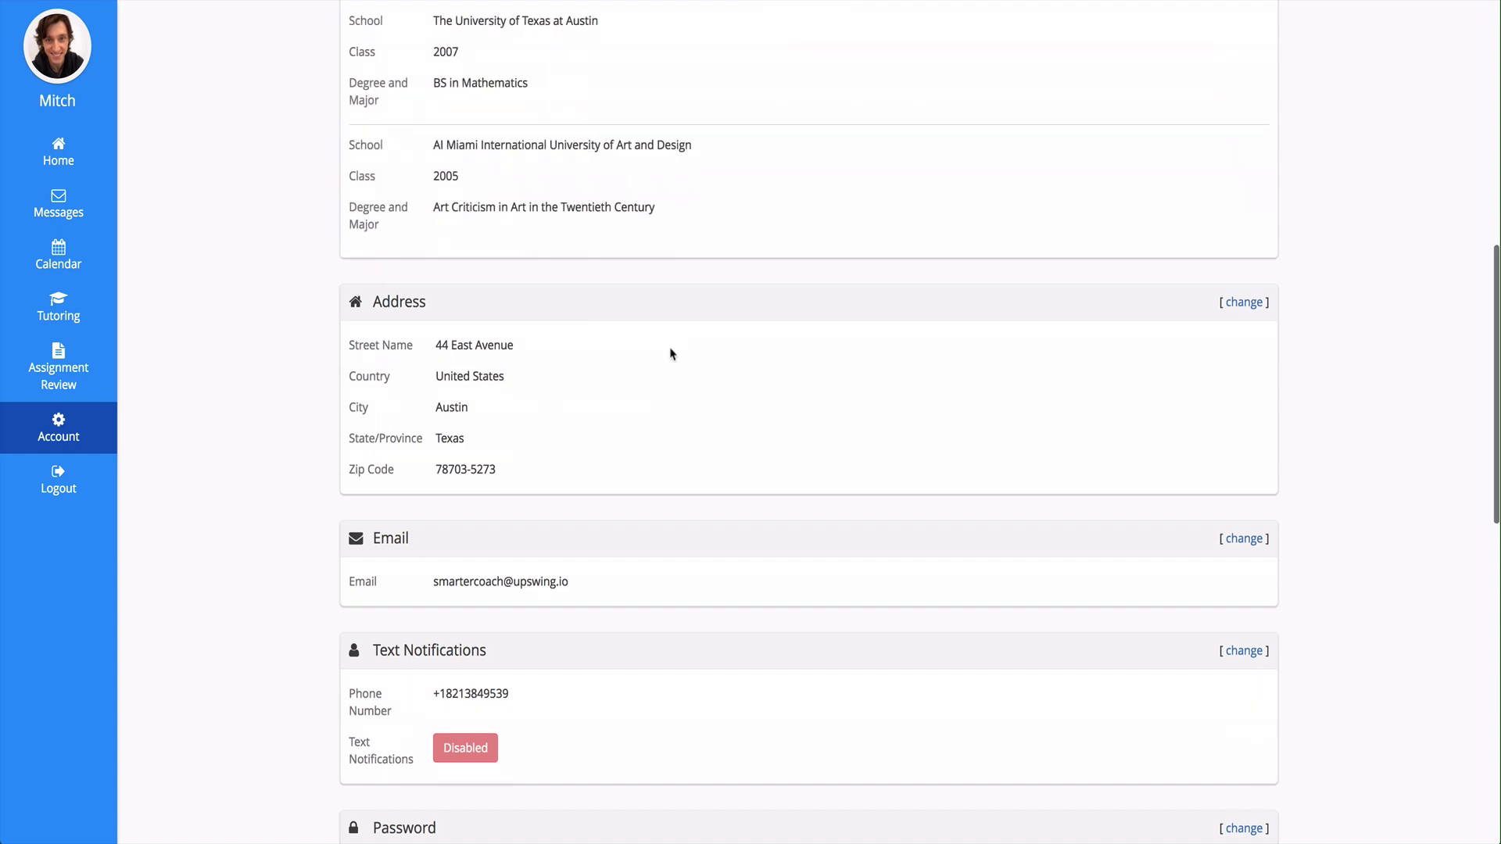
Open the Address and Email sections of the account for editing and cancel both
click(1238, 318)
click(1244, 302)
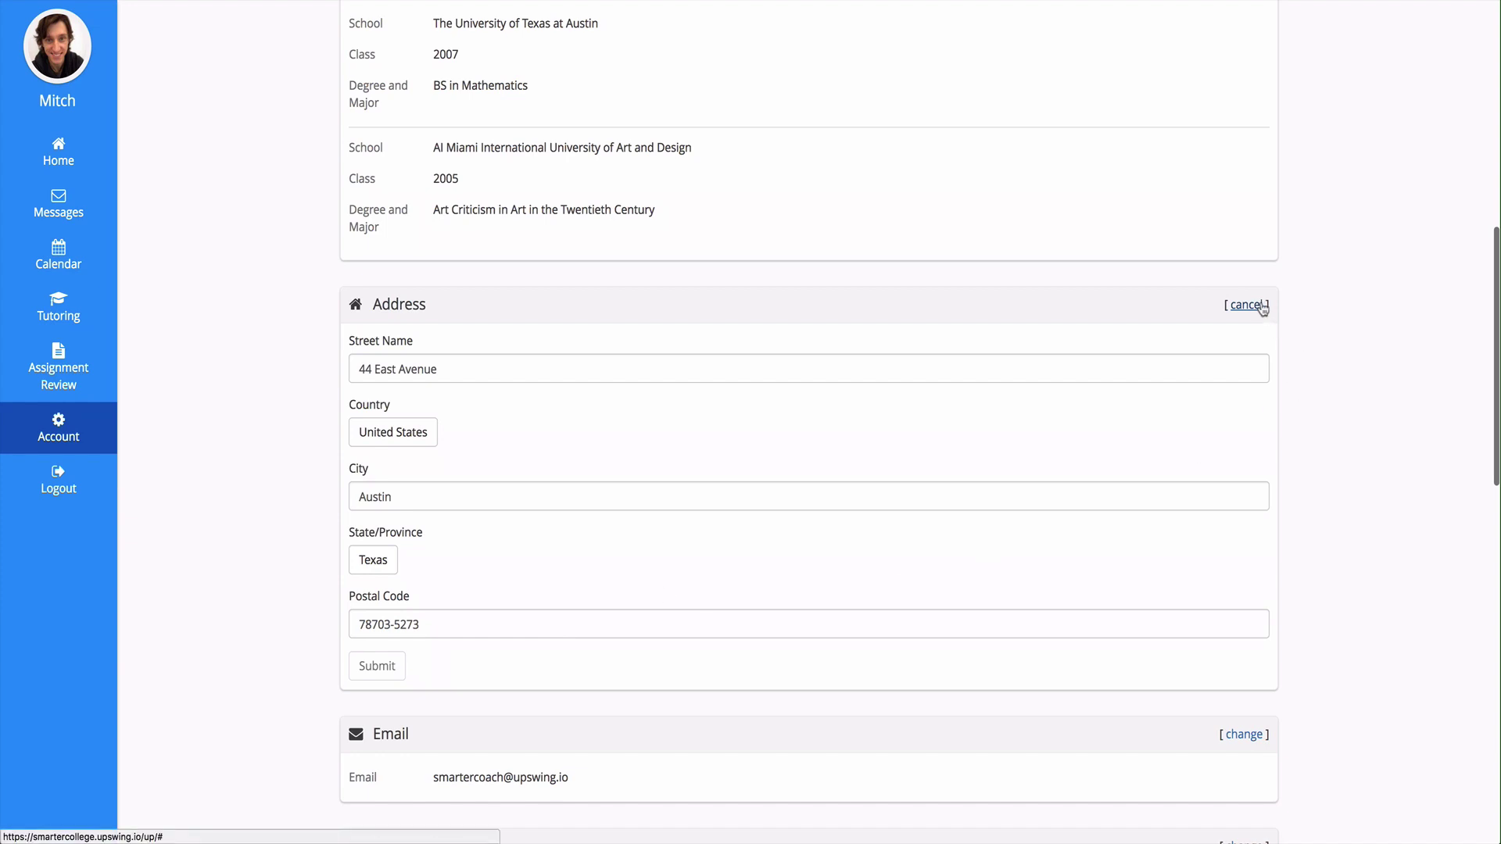
click(1254, 306)
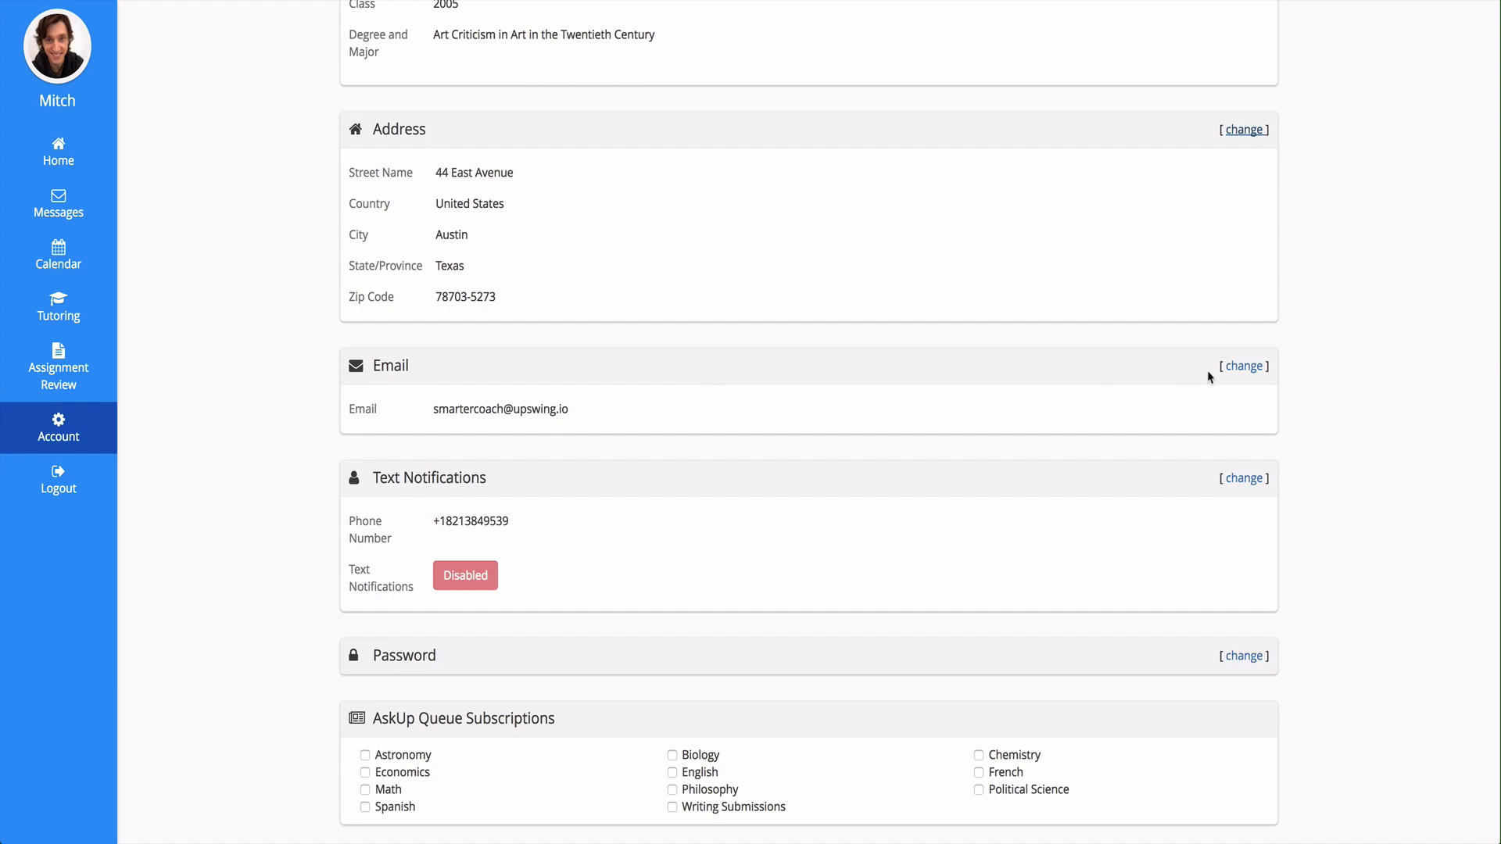
click(1244, 368)
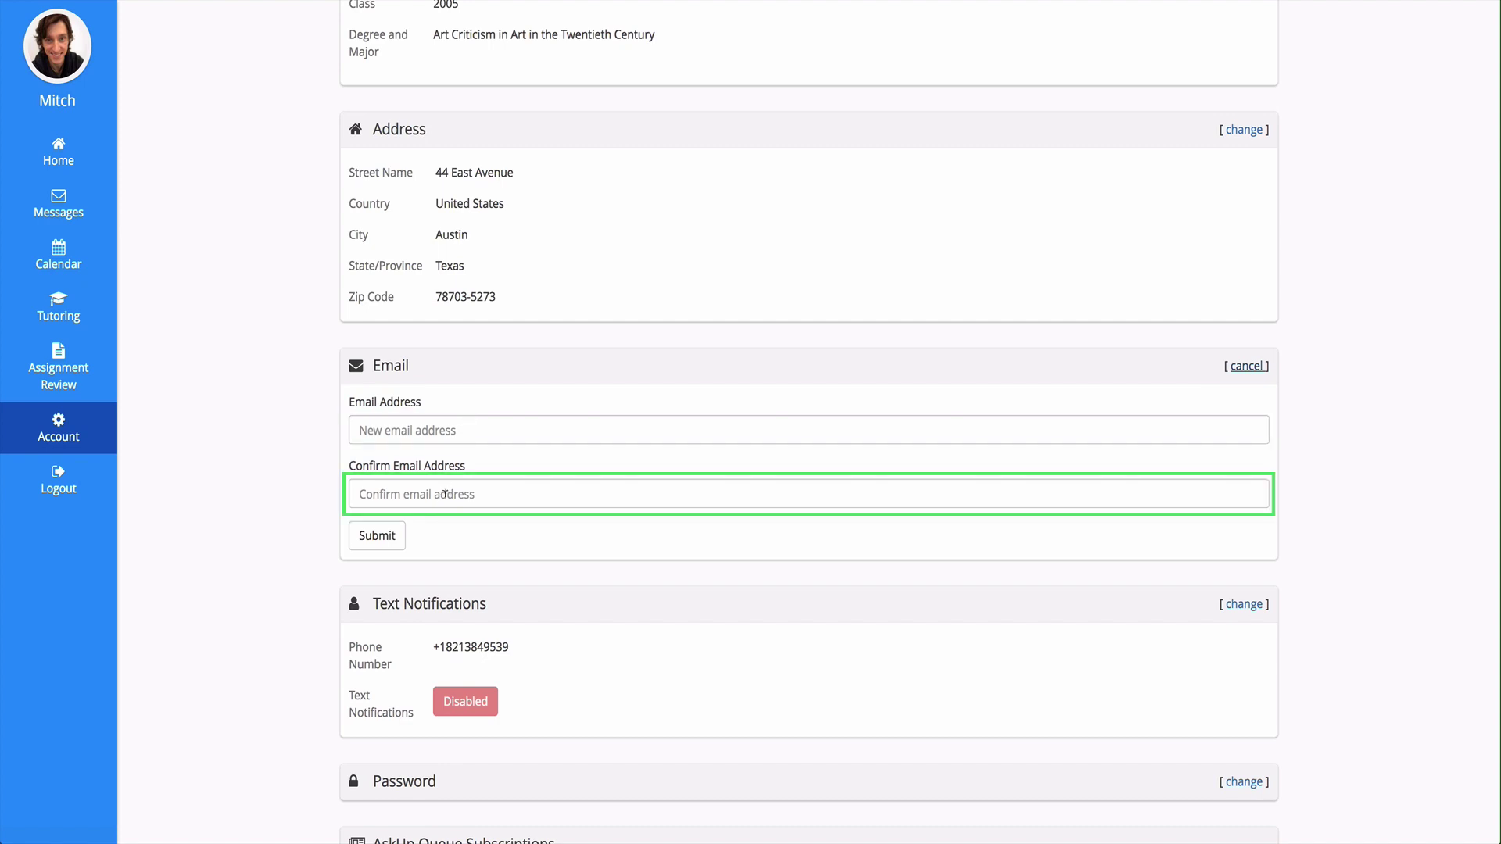
click(1236, 373)
Enable and submit text notifications, and subscribe to the Biology AskUp queue
scroll(764, 479, down, 3)
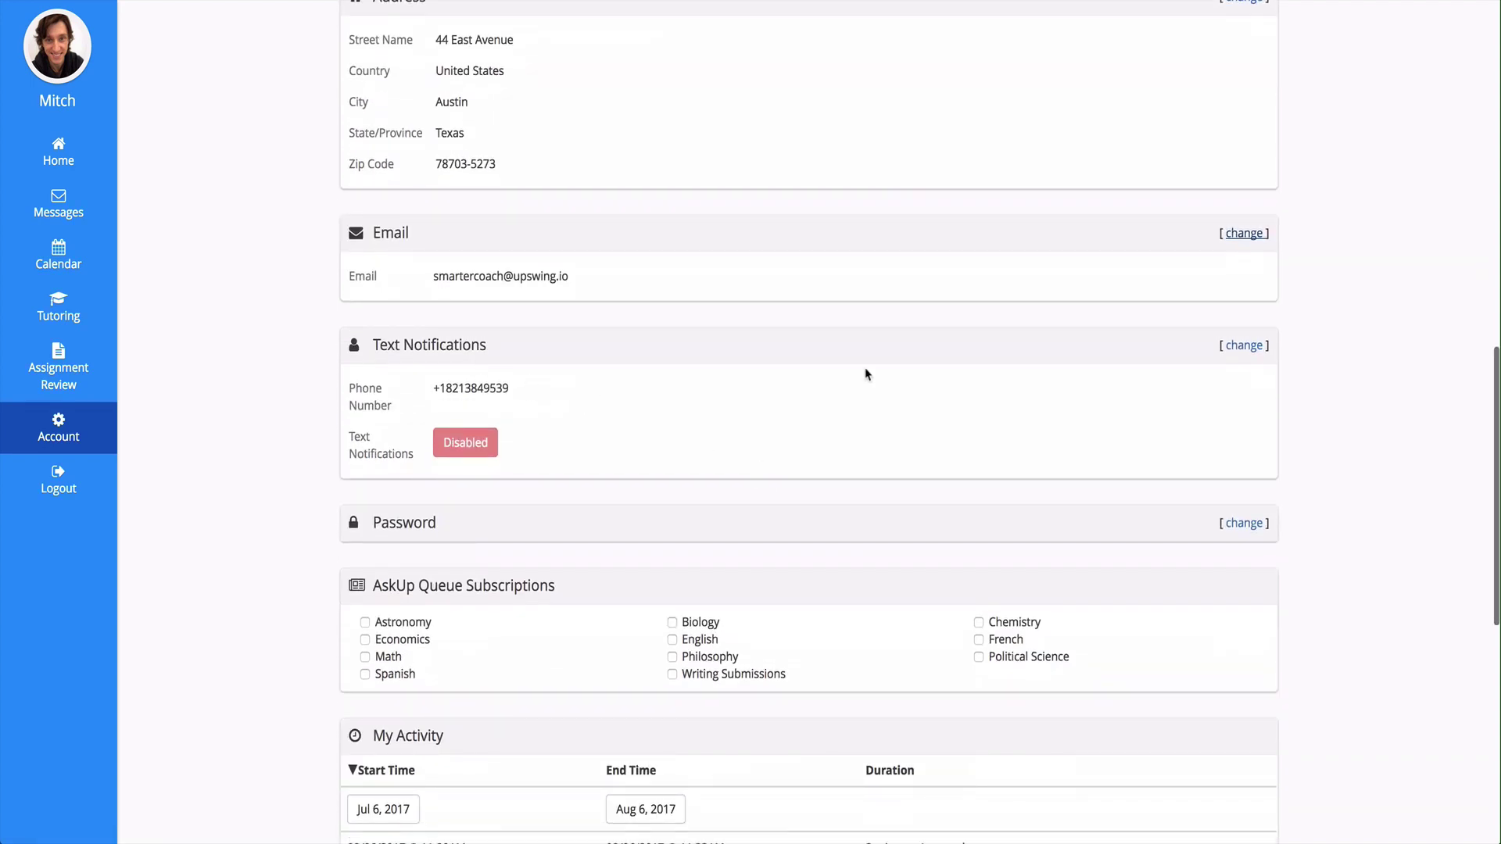
click(1243, 351)
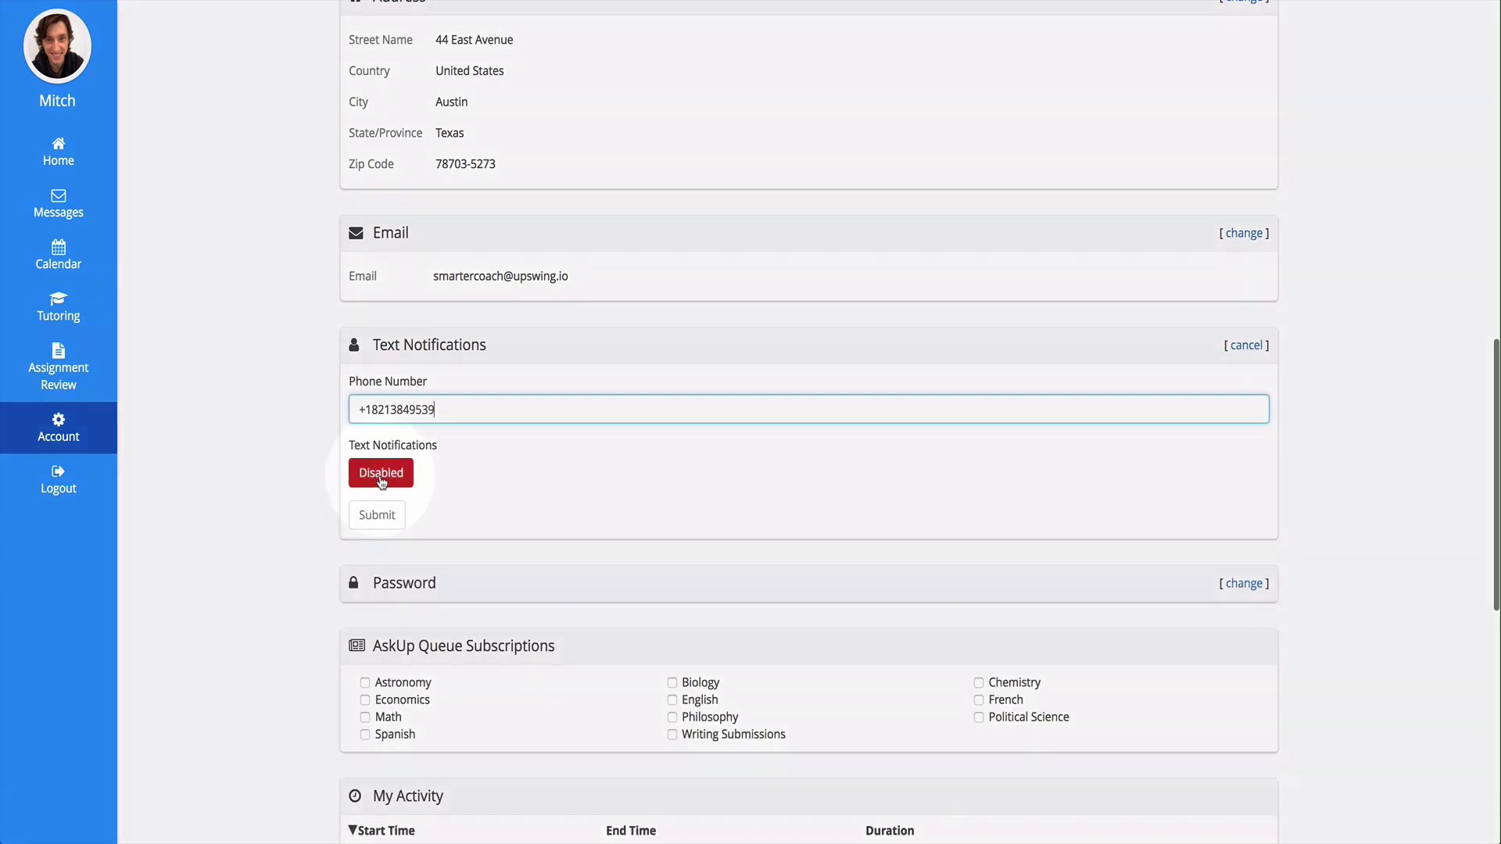
click(382, 475)
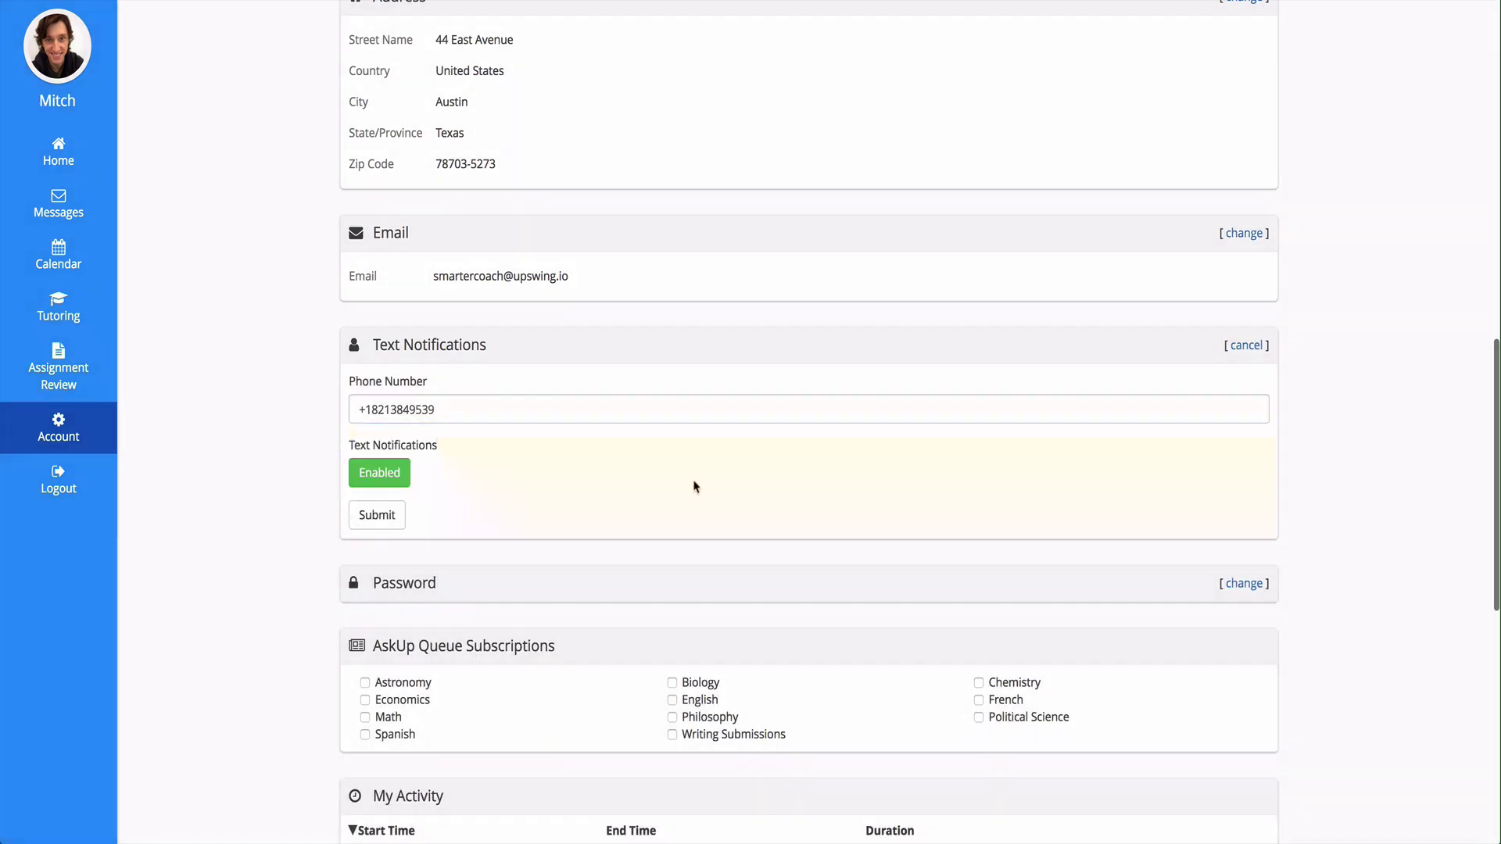
click(377, 515)
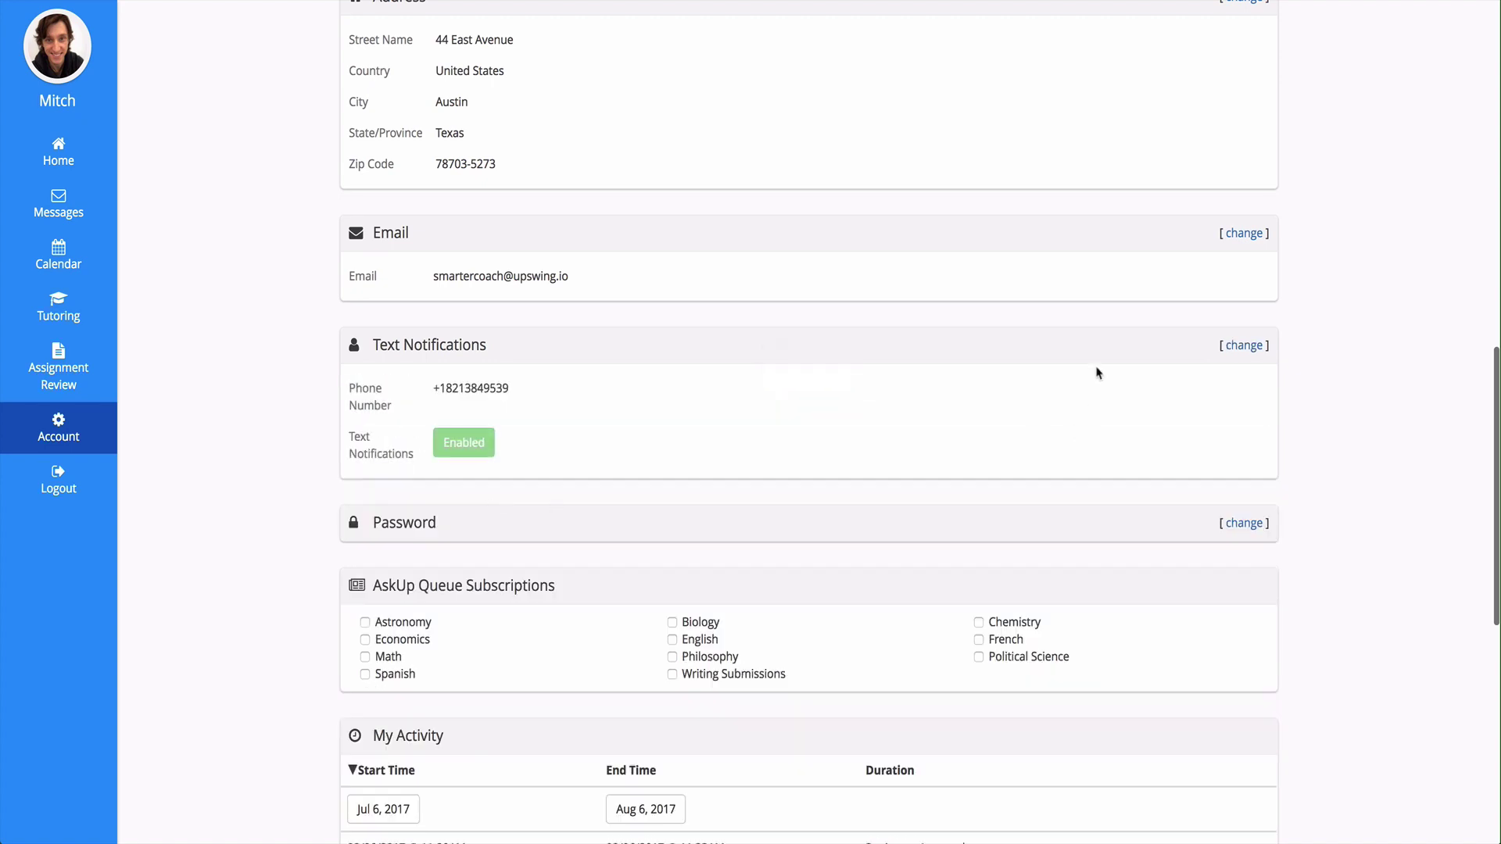
scroll(1095, 375, down, 3)
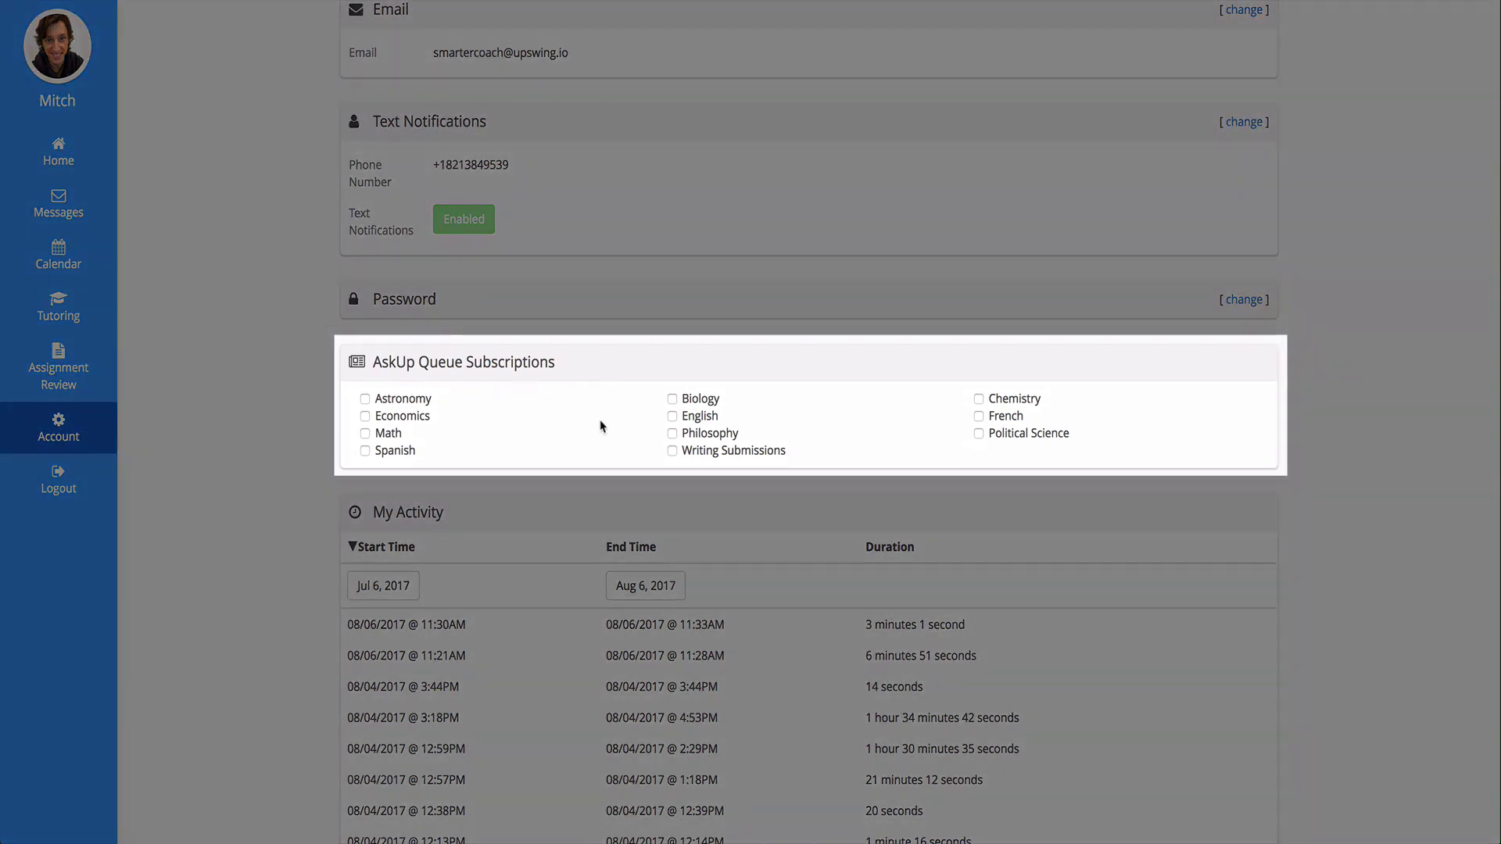
click(673, 401)
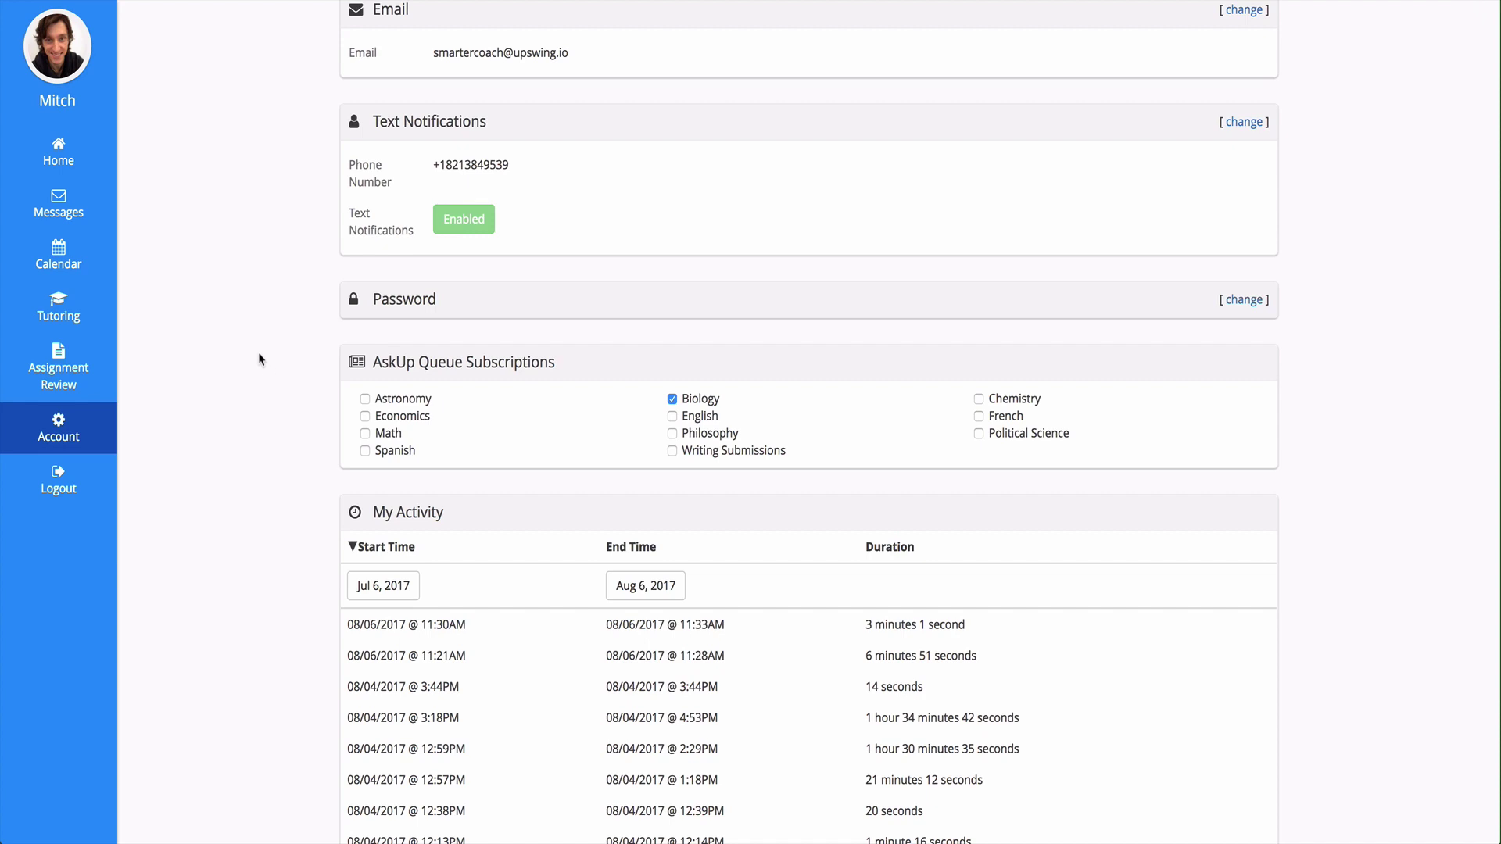
Edit the skills on the Tutoring page and add the subject Basic Reading and Writing by searching for "writing"
click(59, 317)
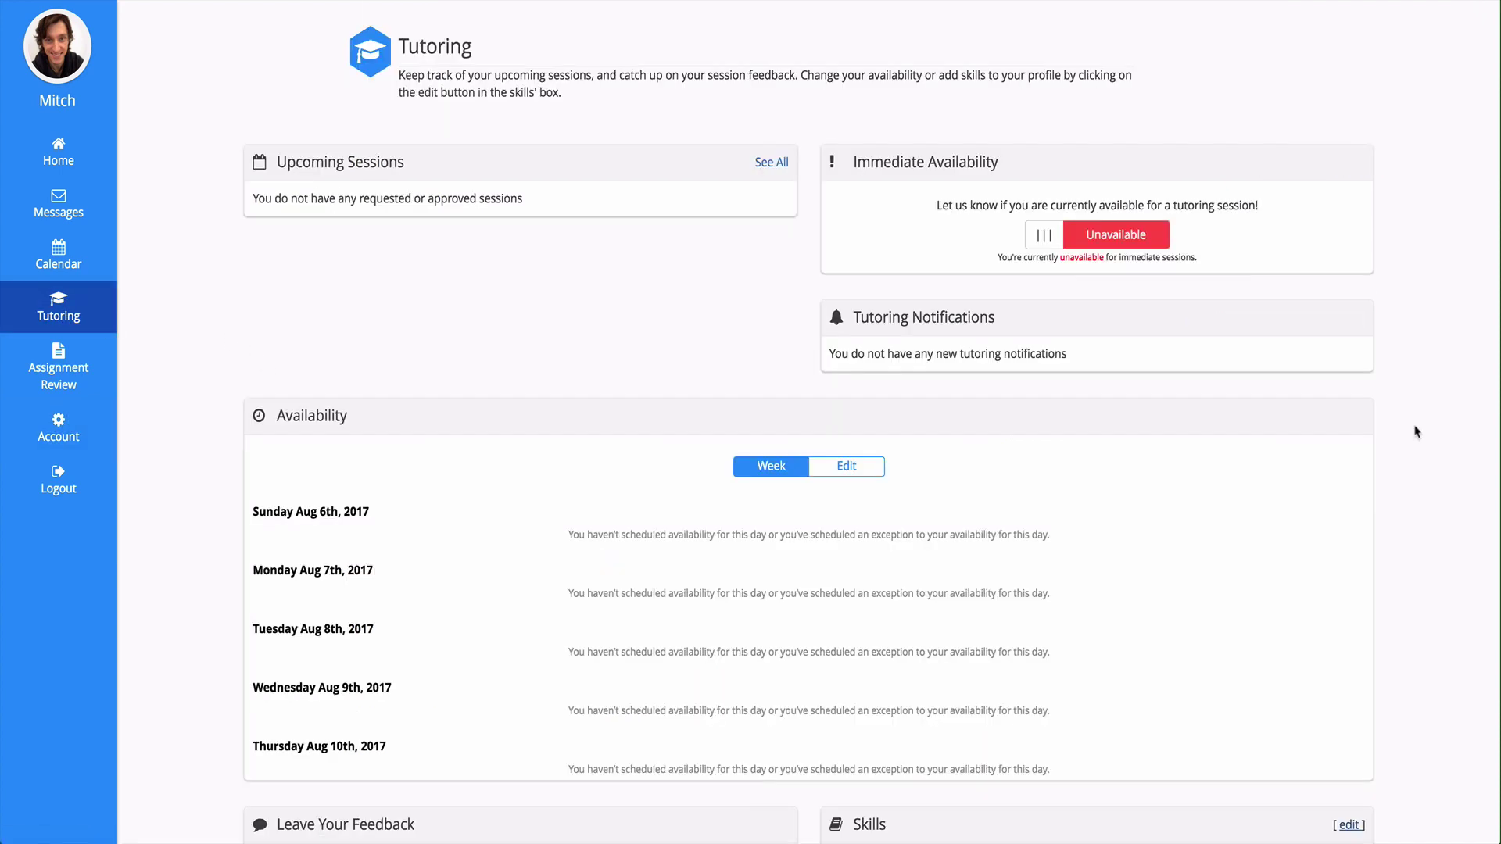
scroll(1428, 387, down, 6)
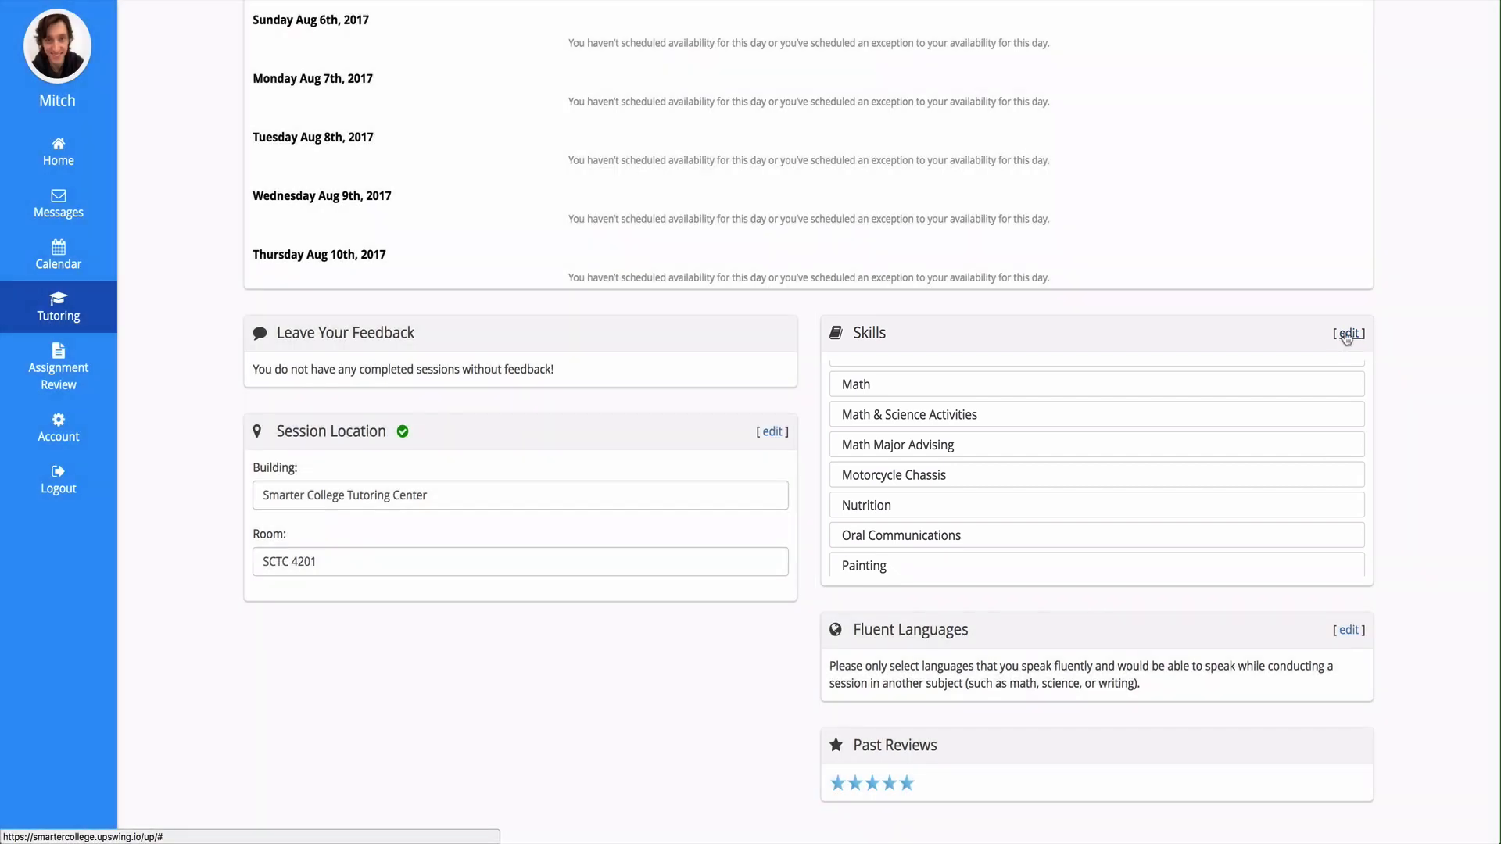
click(1348, 333)
scroll(1434, 507, down, 4)
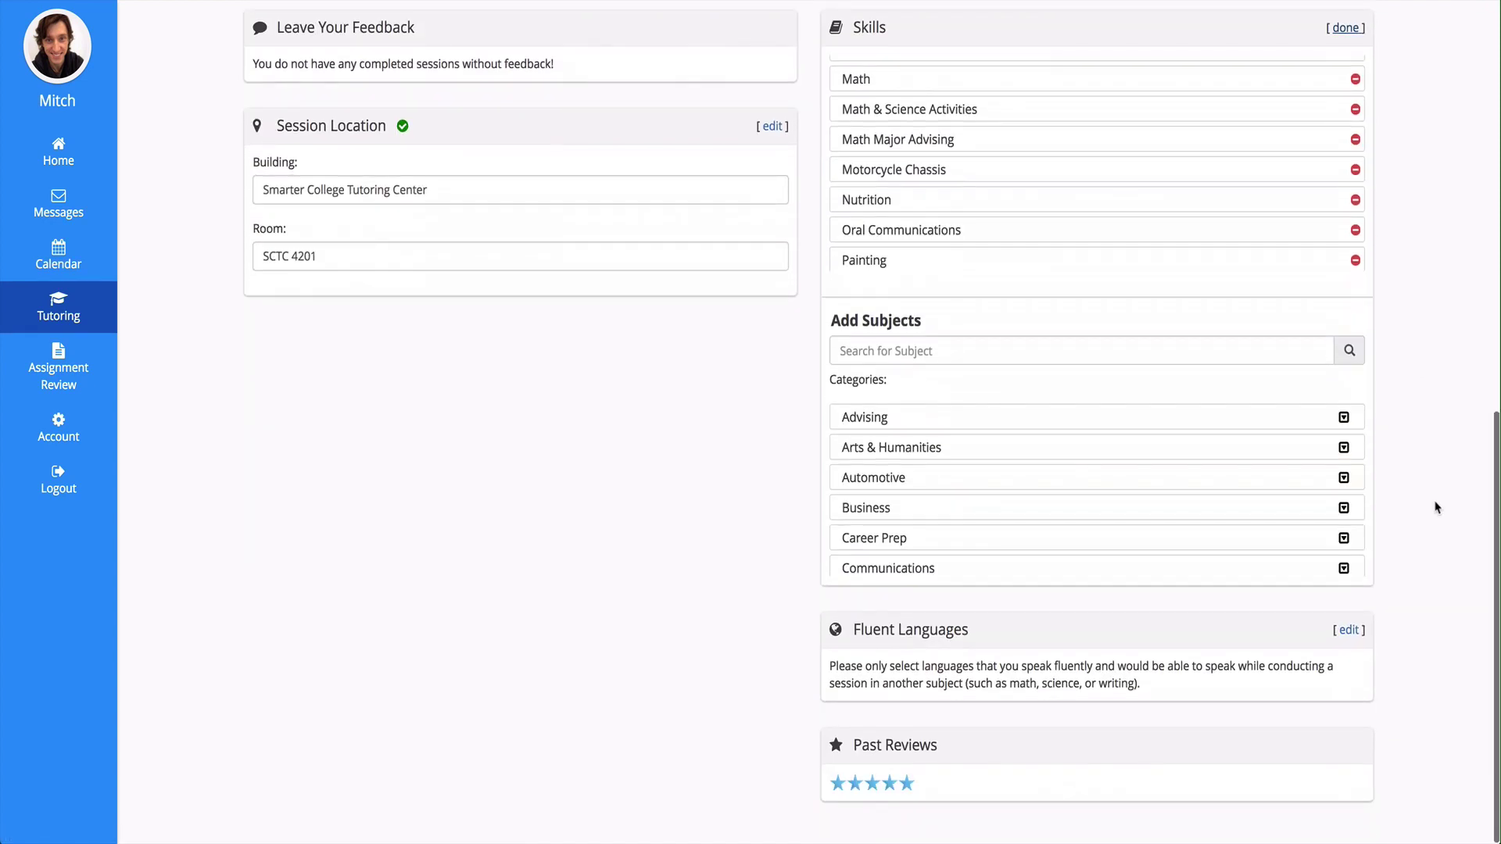
click(915, 342)
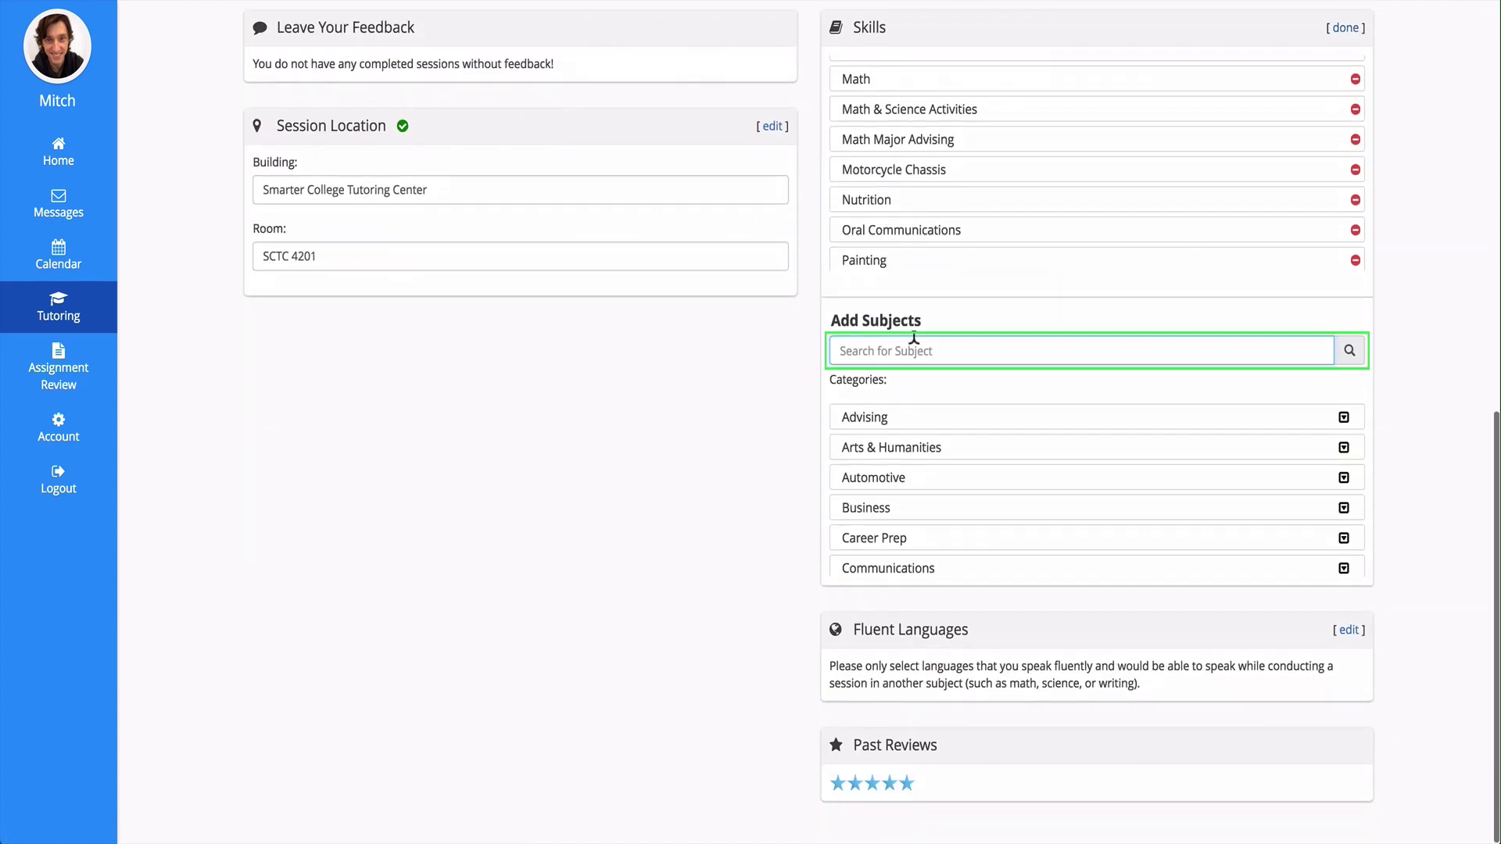
text(writing)
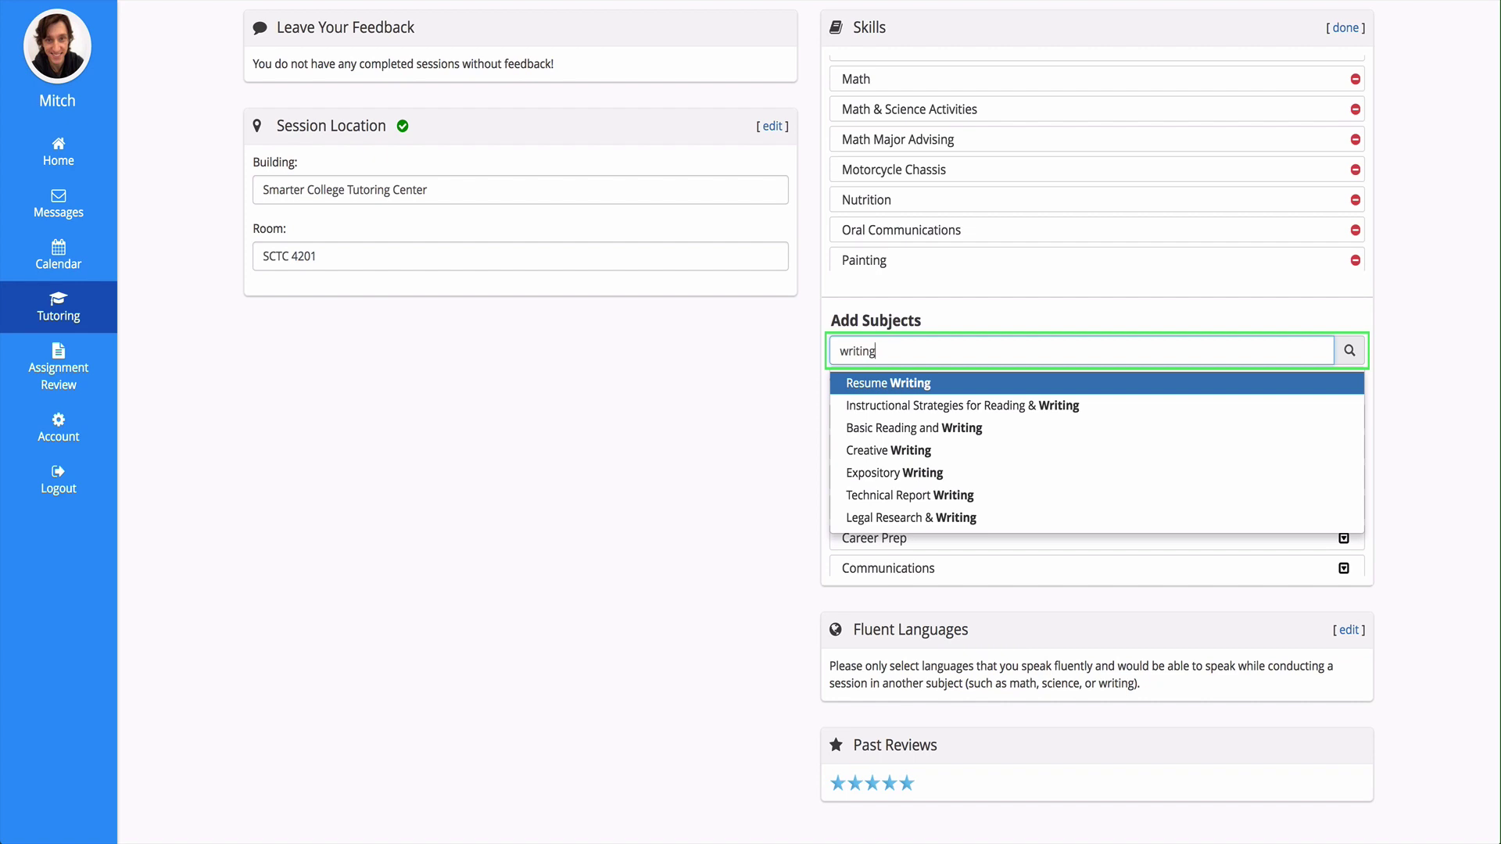
click(907, 432)
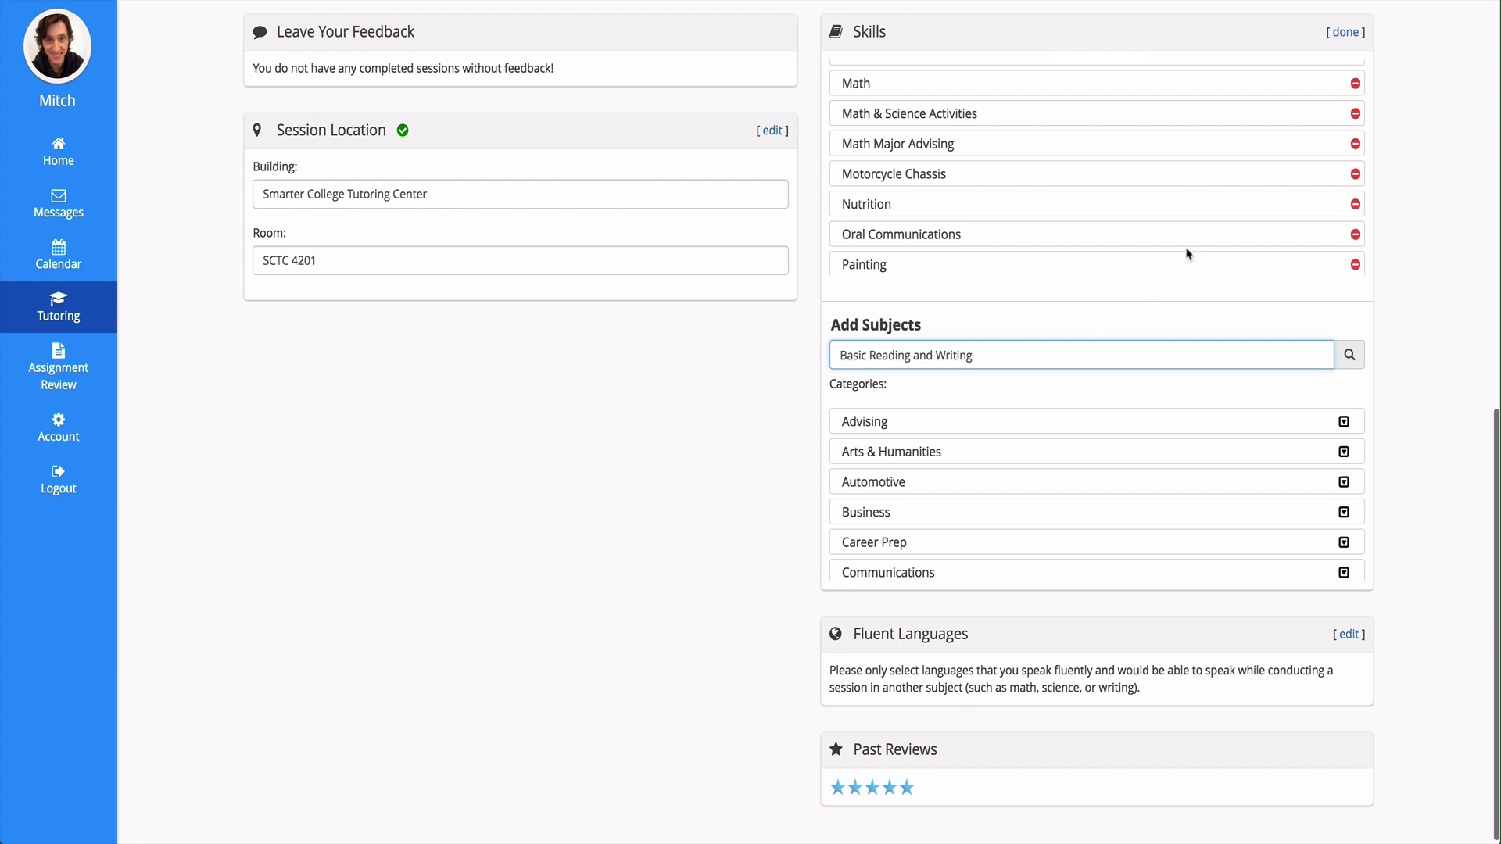
scroll(1098, 200, down, 5)
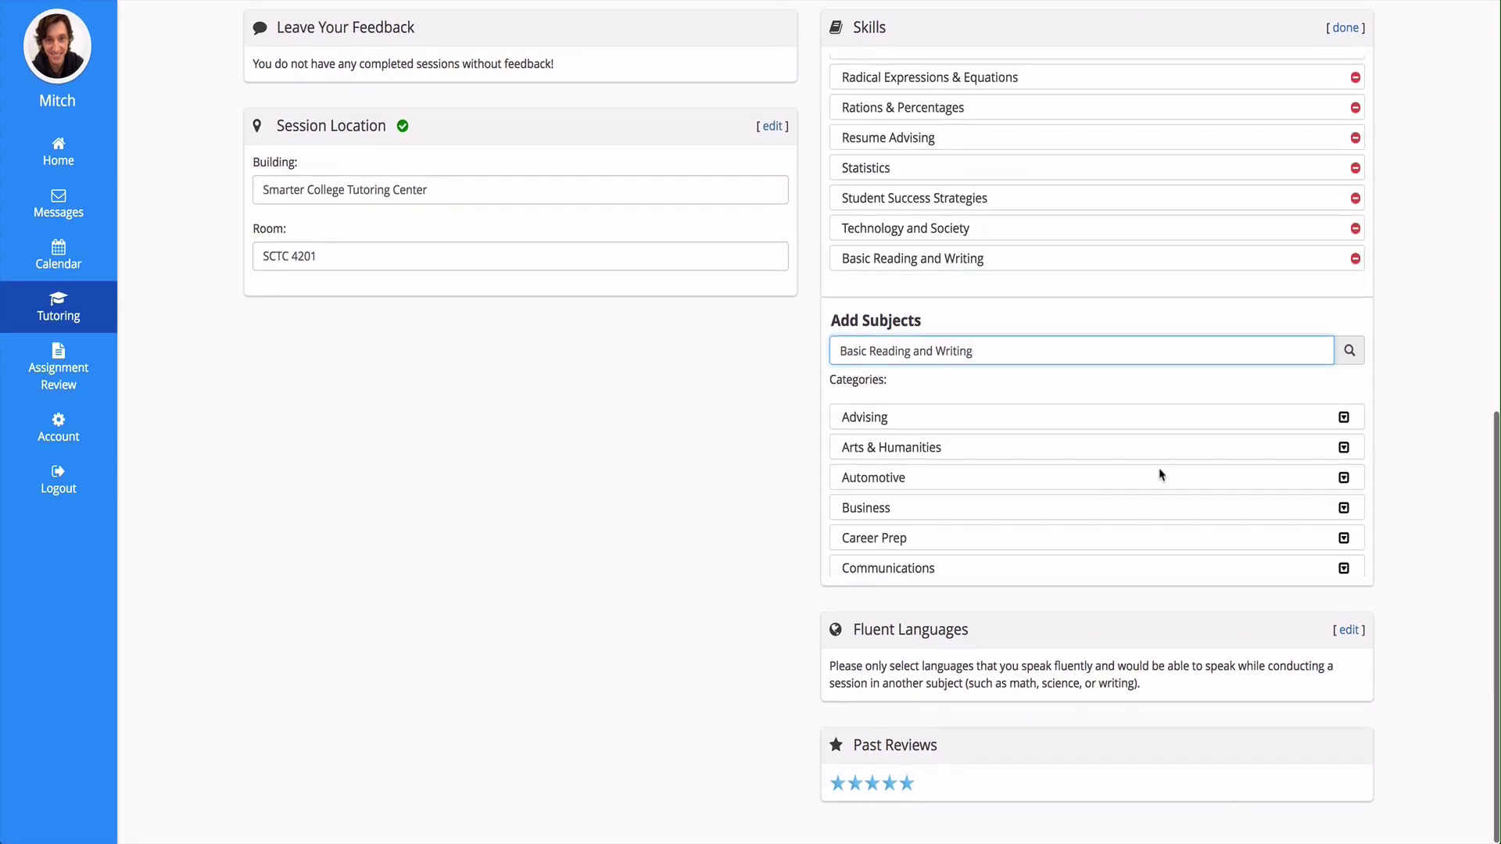
Add the subject Employment Law from the Business > Business Law category and finish editing the skills
scroll(1162, 473, down, 3)
scroll(1162, 473, down, 1)
scroll(1162, 470, up, 3)
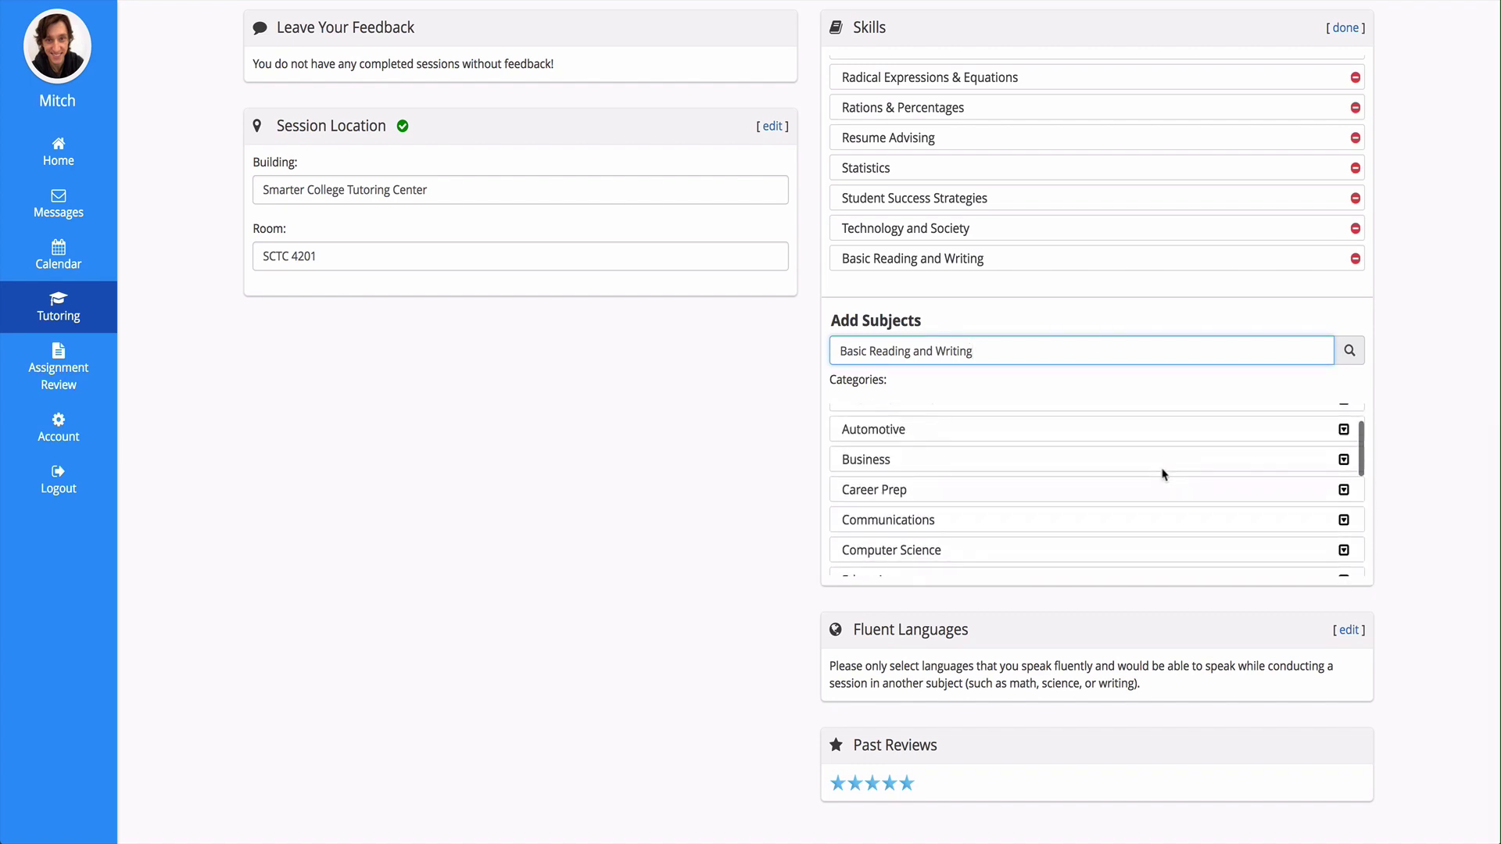
click(1343, 460)
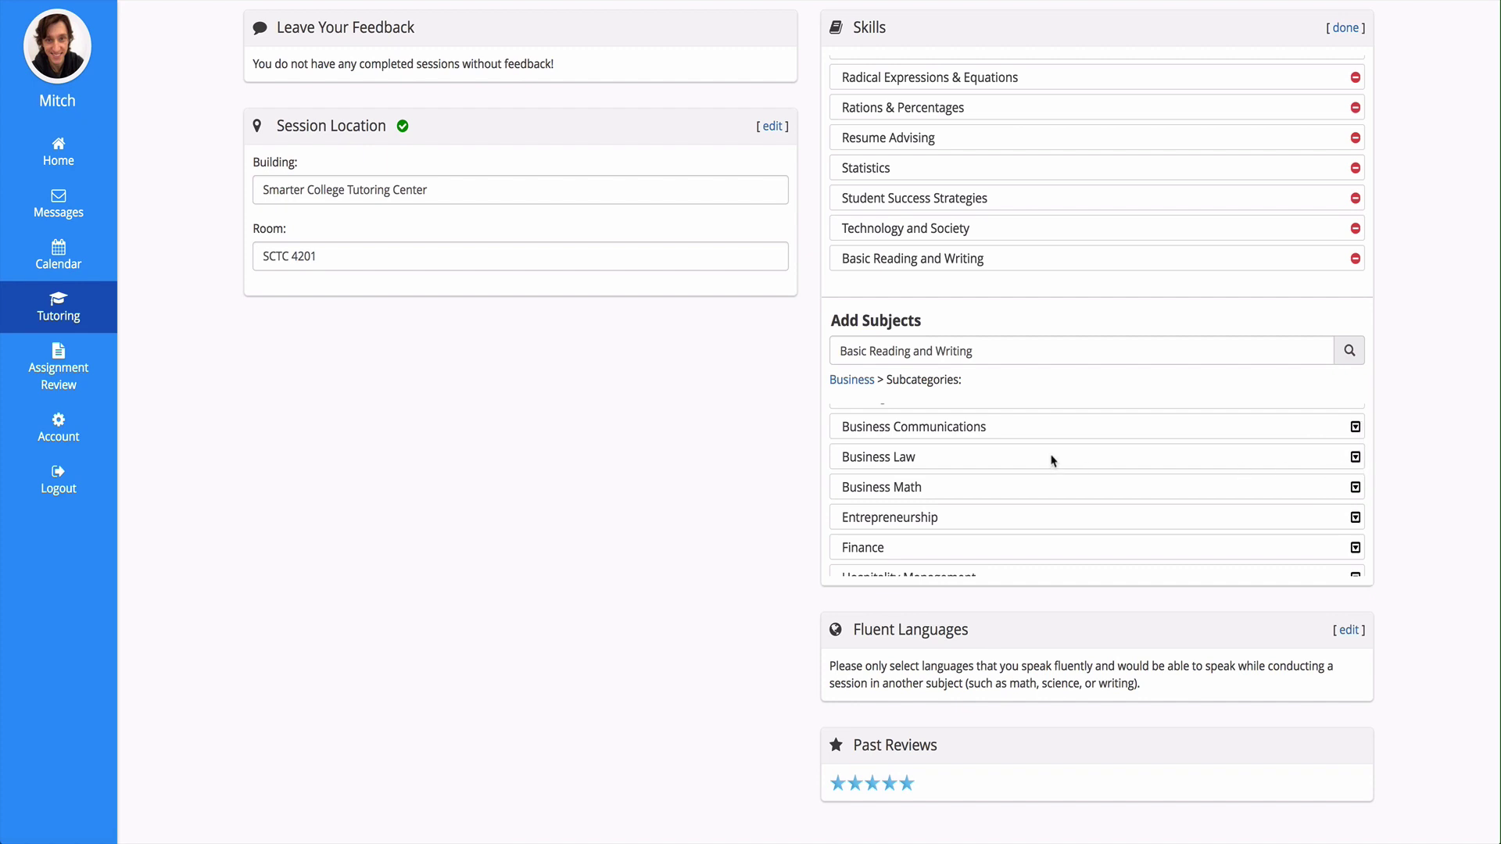
scroll(1133, 494, down, 1)
scroll(1133, 492, up, 5)
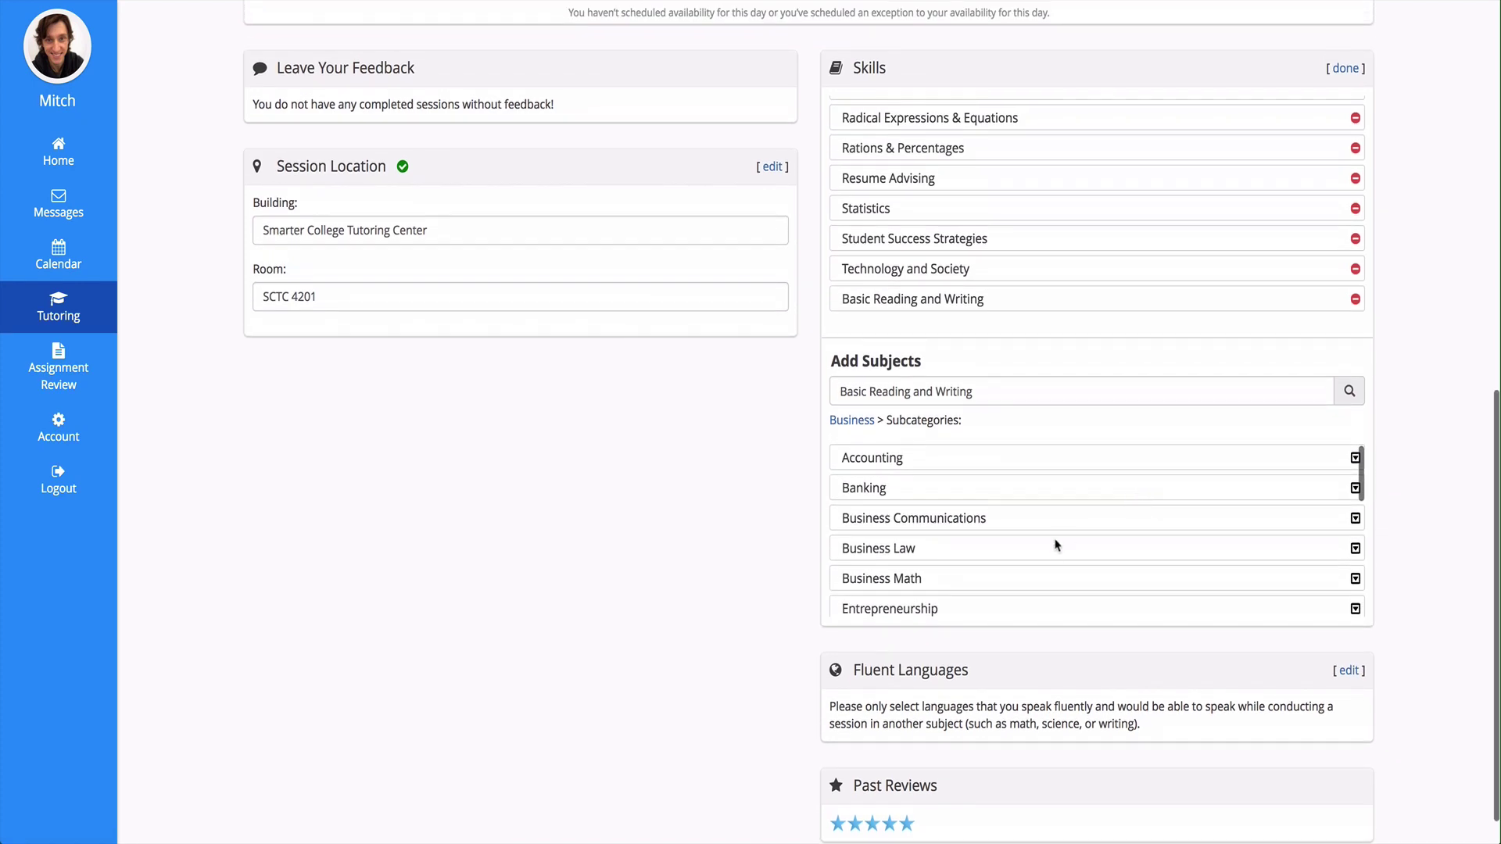
click(906, 421)
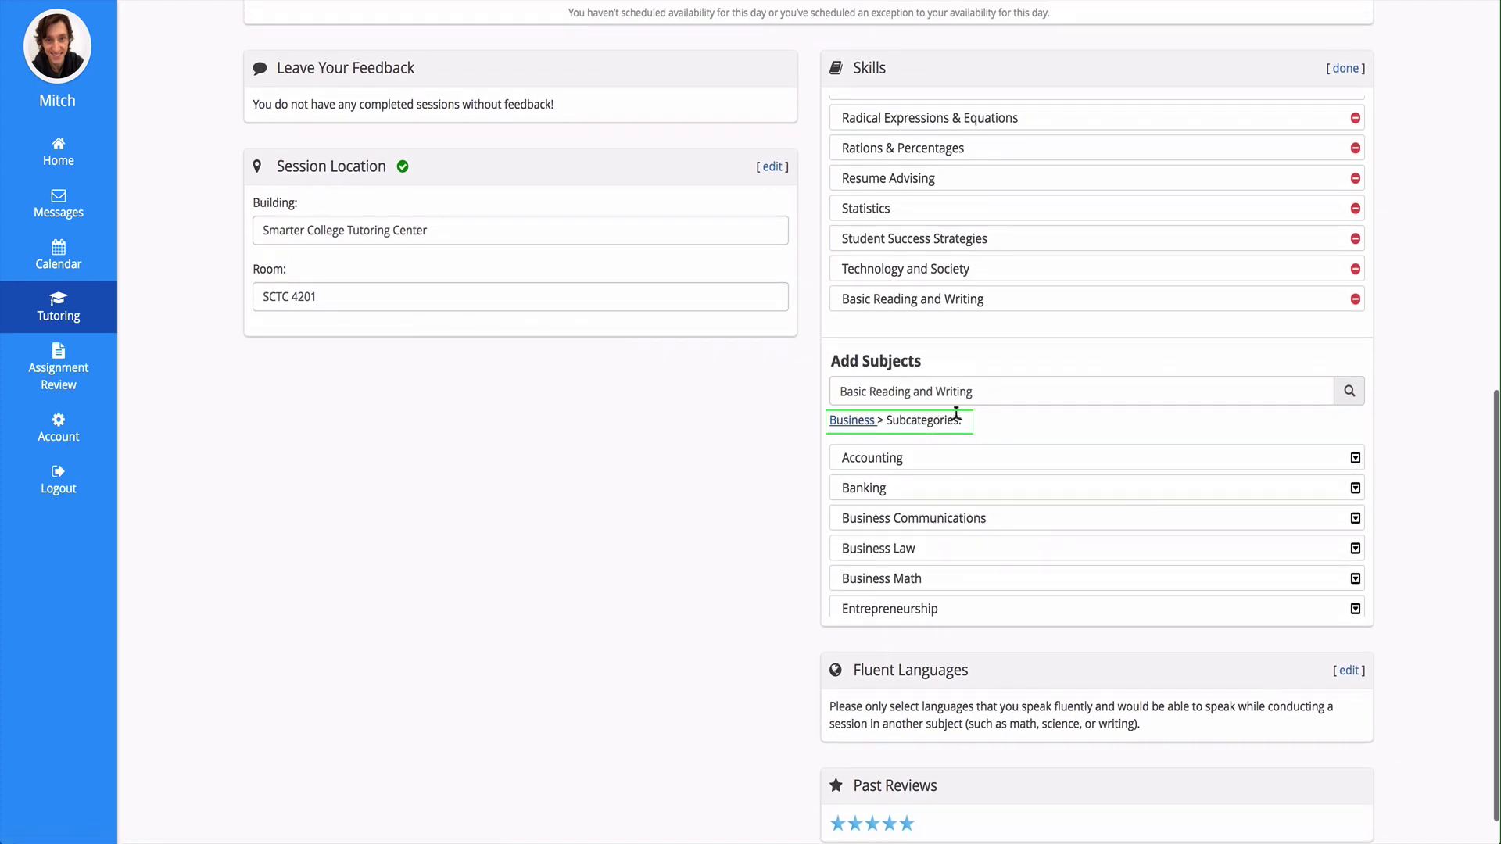
click(1355, 549)
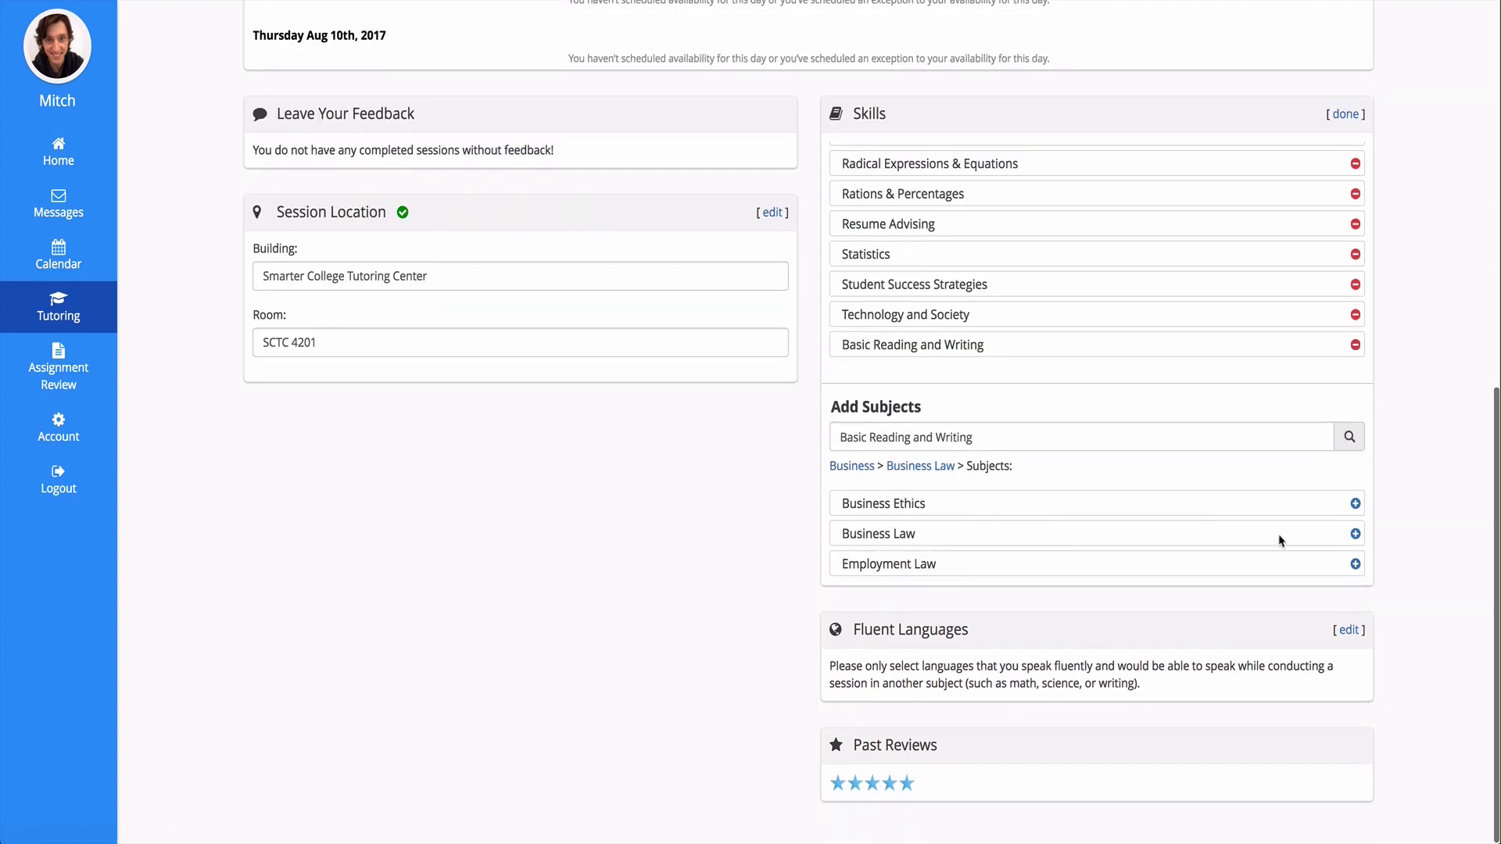
click(1355, 565)
click(1356, 566)
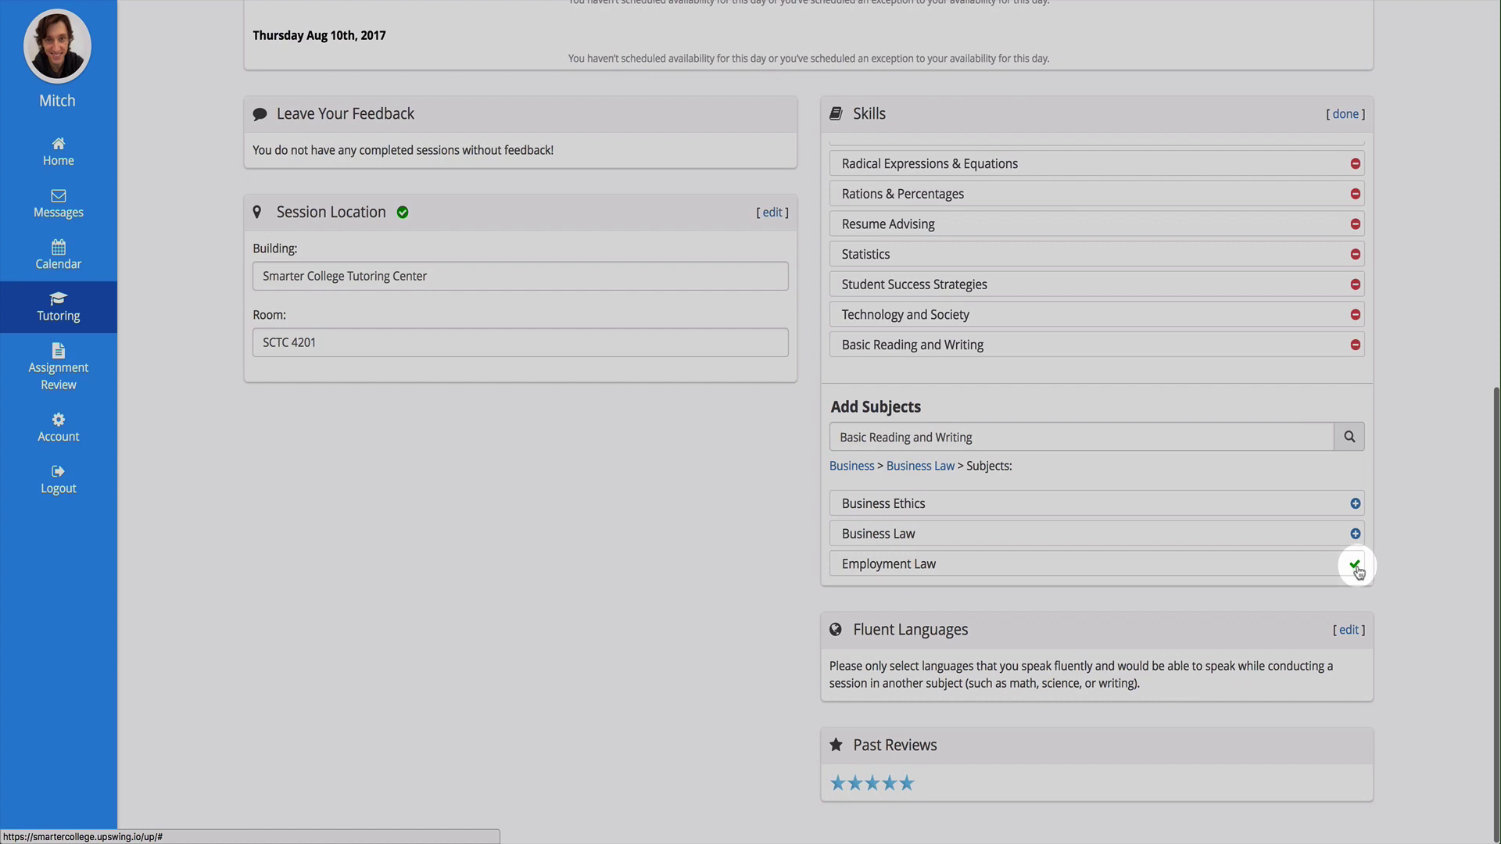
scroll(1040, 281, down, 2)
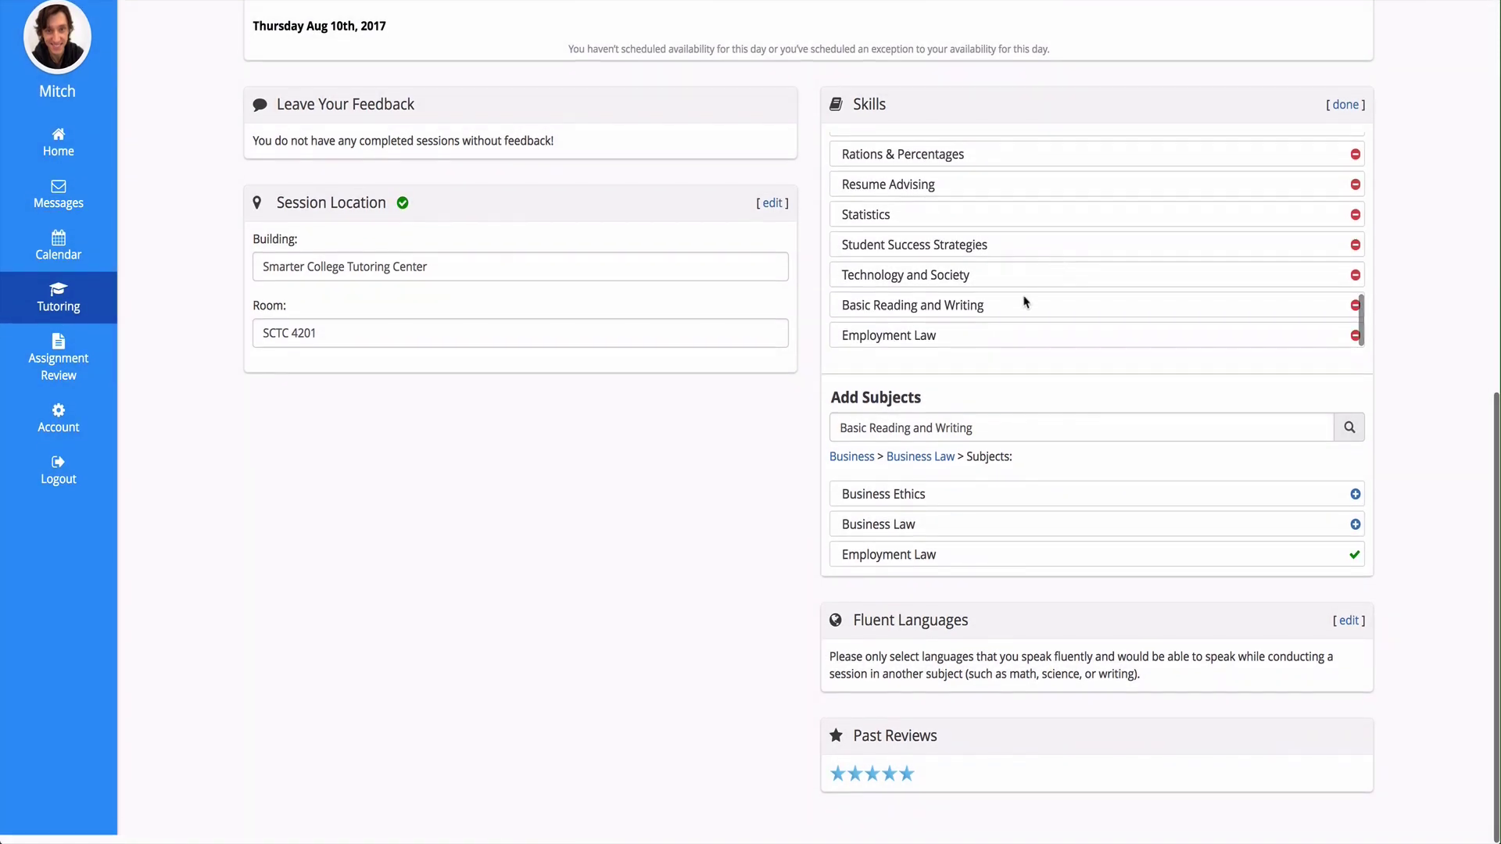
scroll(1025, 302, up, 1)
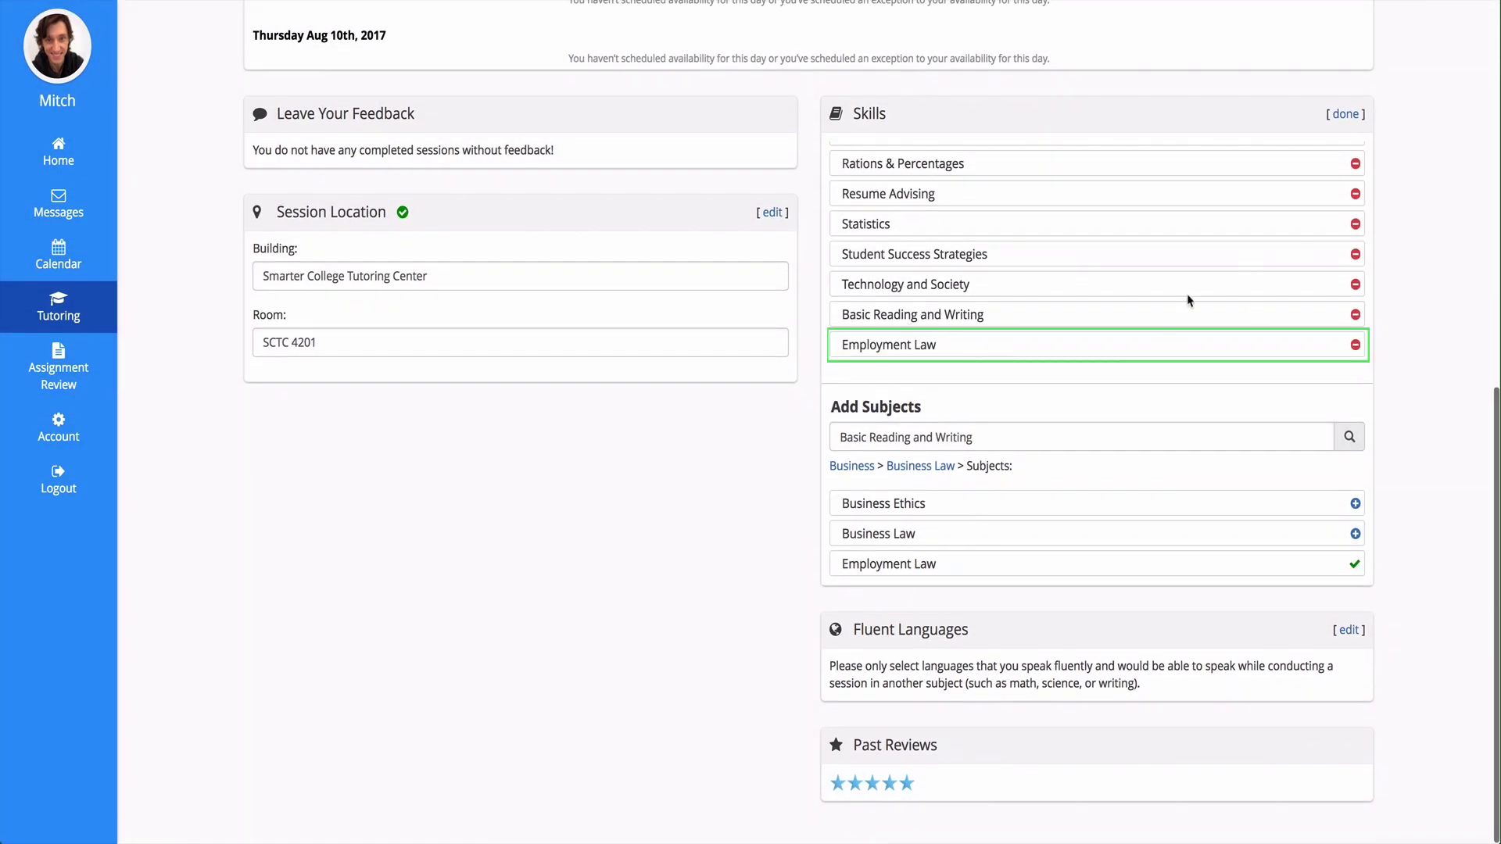
click(1347, 116)
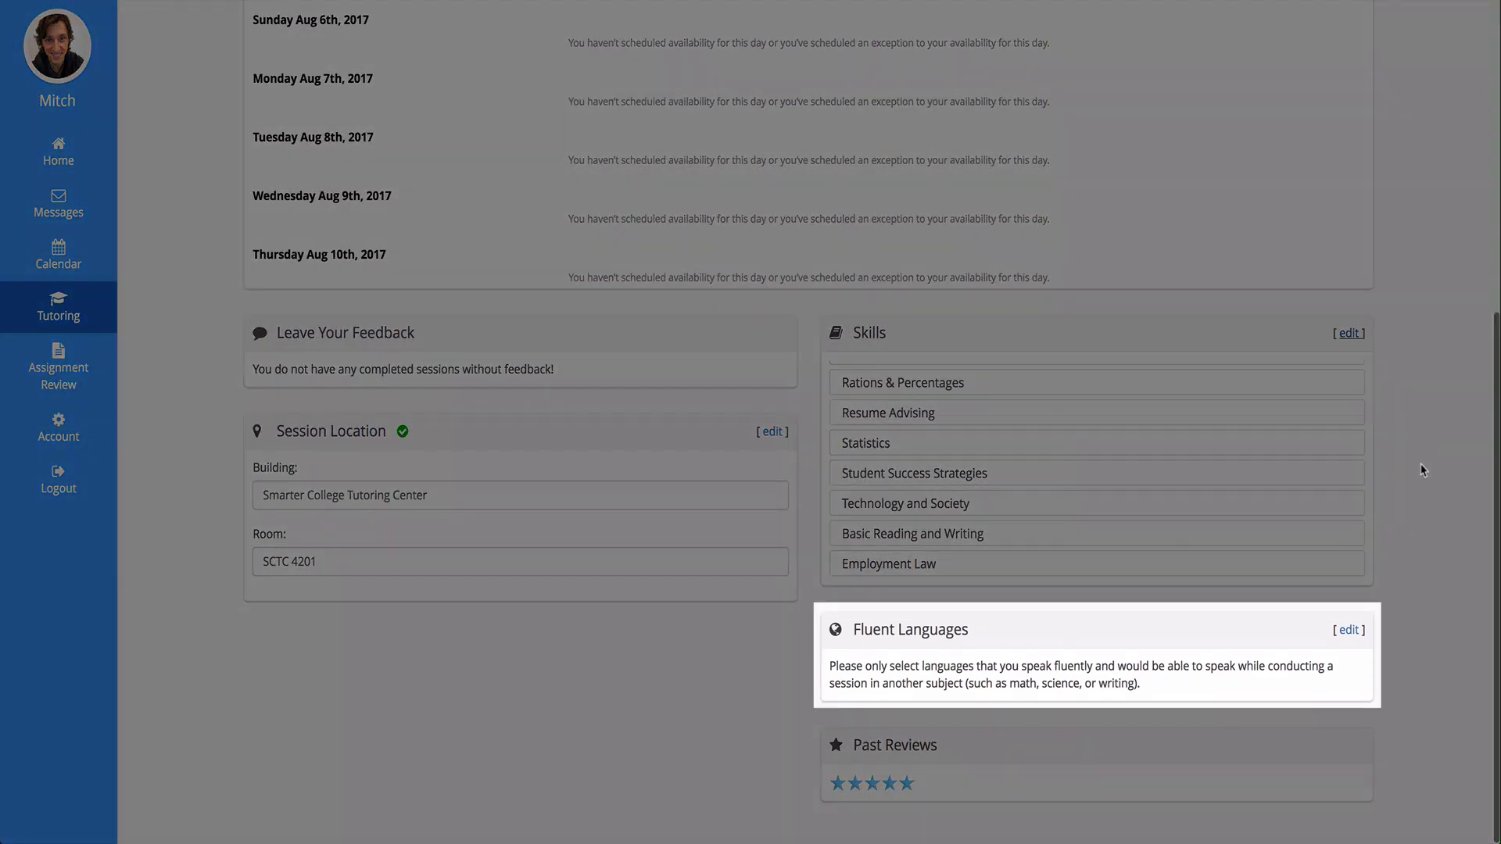
Add English to the fluent languages by searching for "engli" and finish editing the language list
click(1349, 630)
scroll(1044, 743, down, 2)
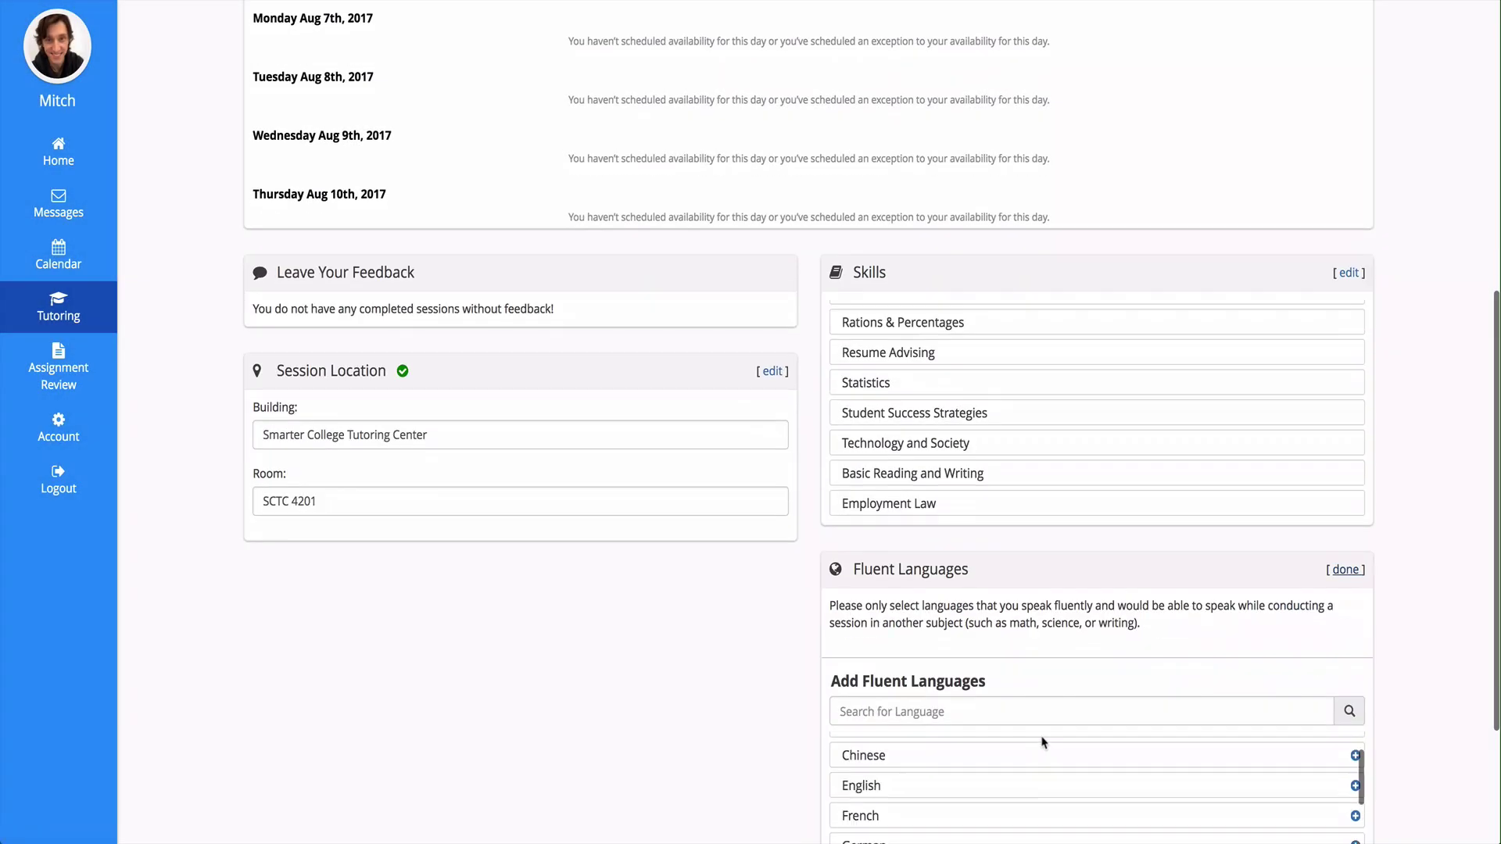
click(942, 711)
text(engli)
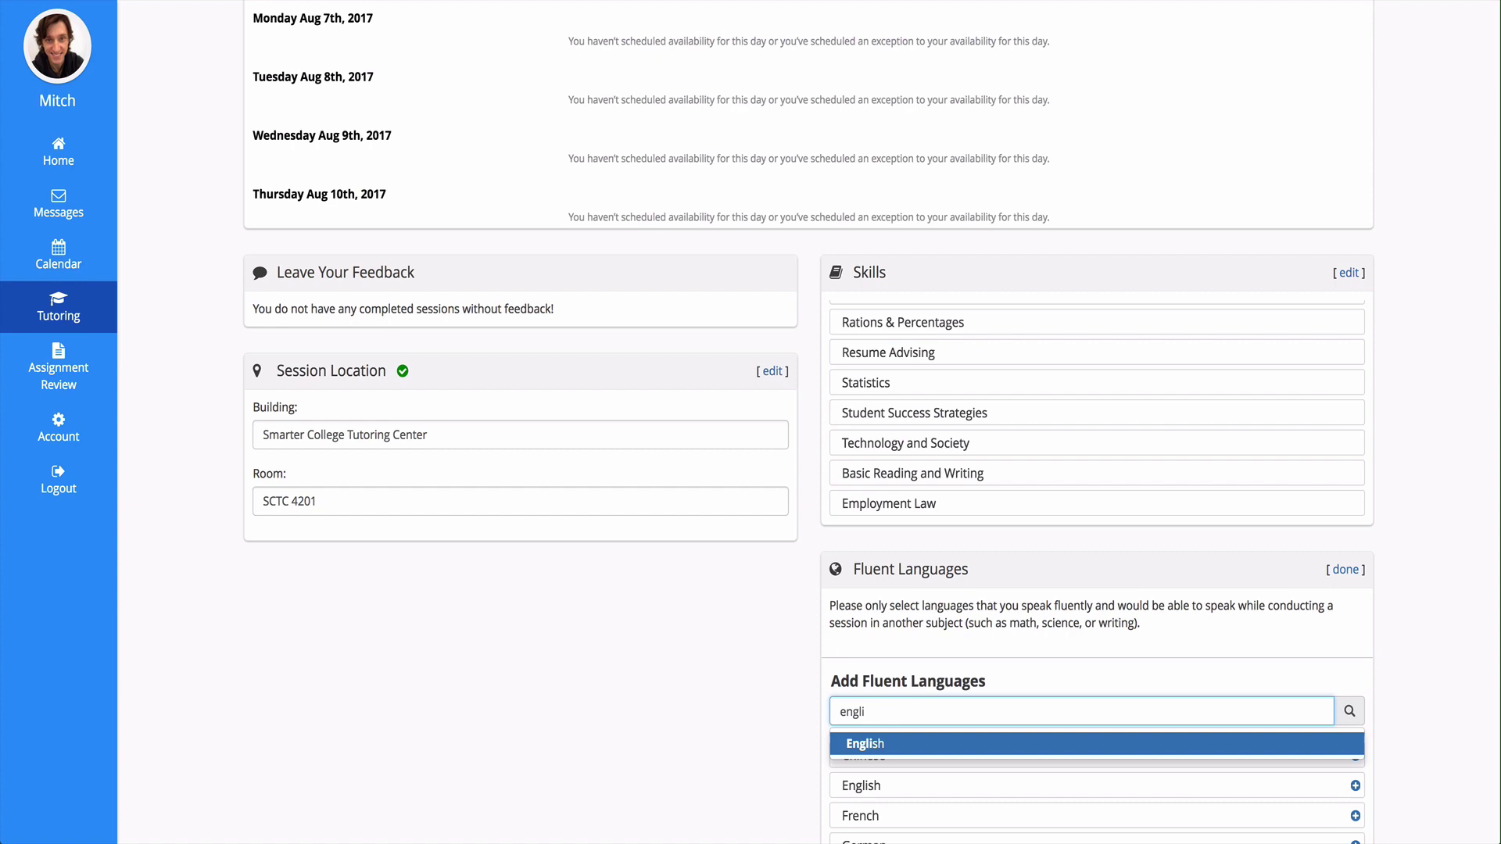
click(867, 743)
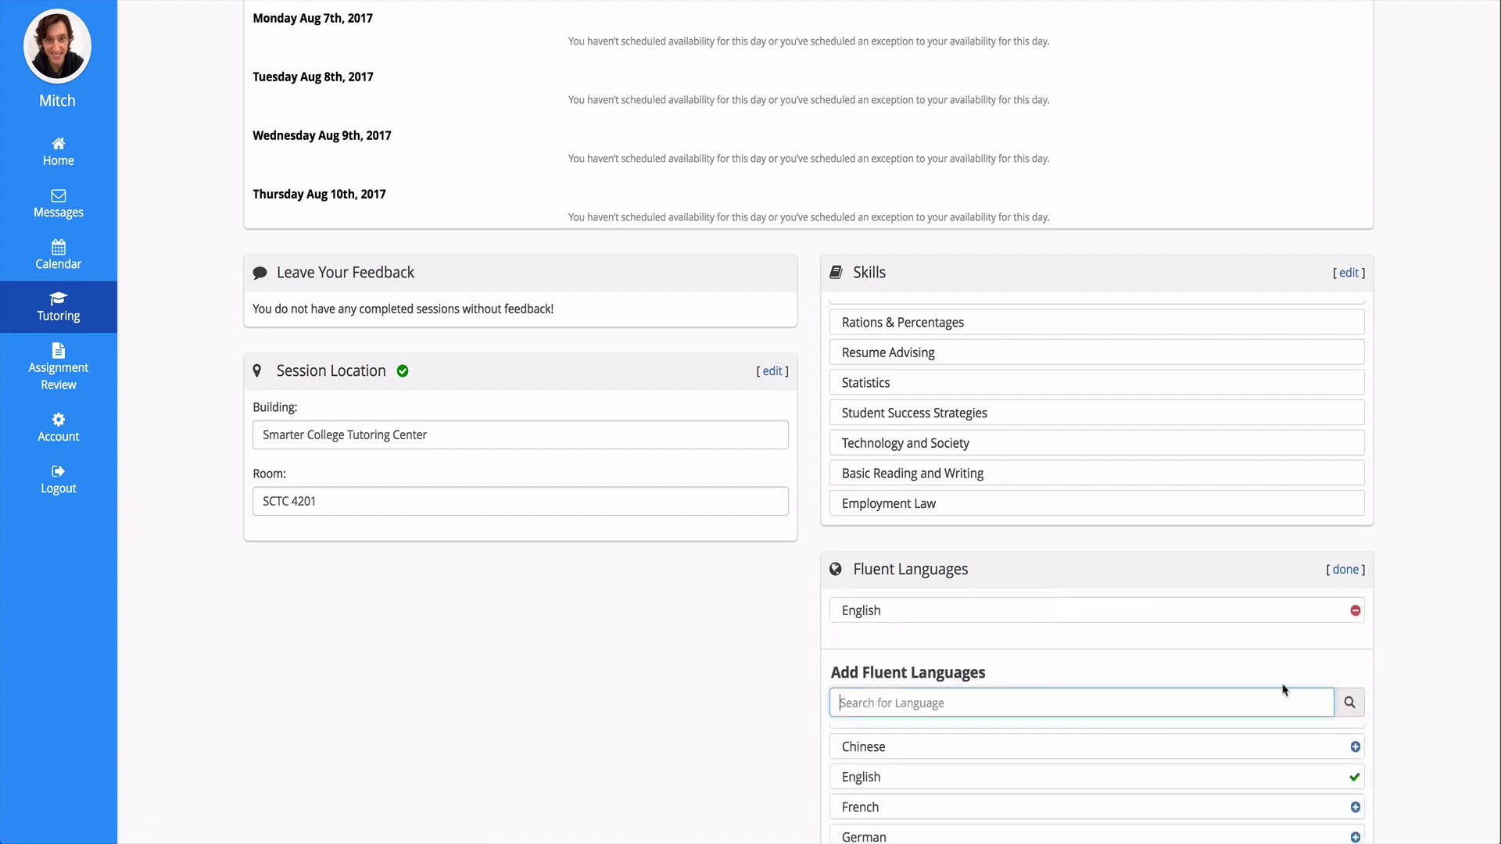
scroll(1290, 678, up, 1)
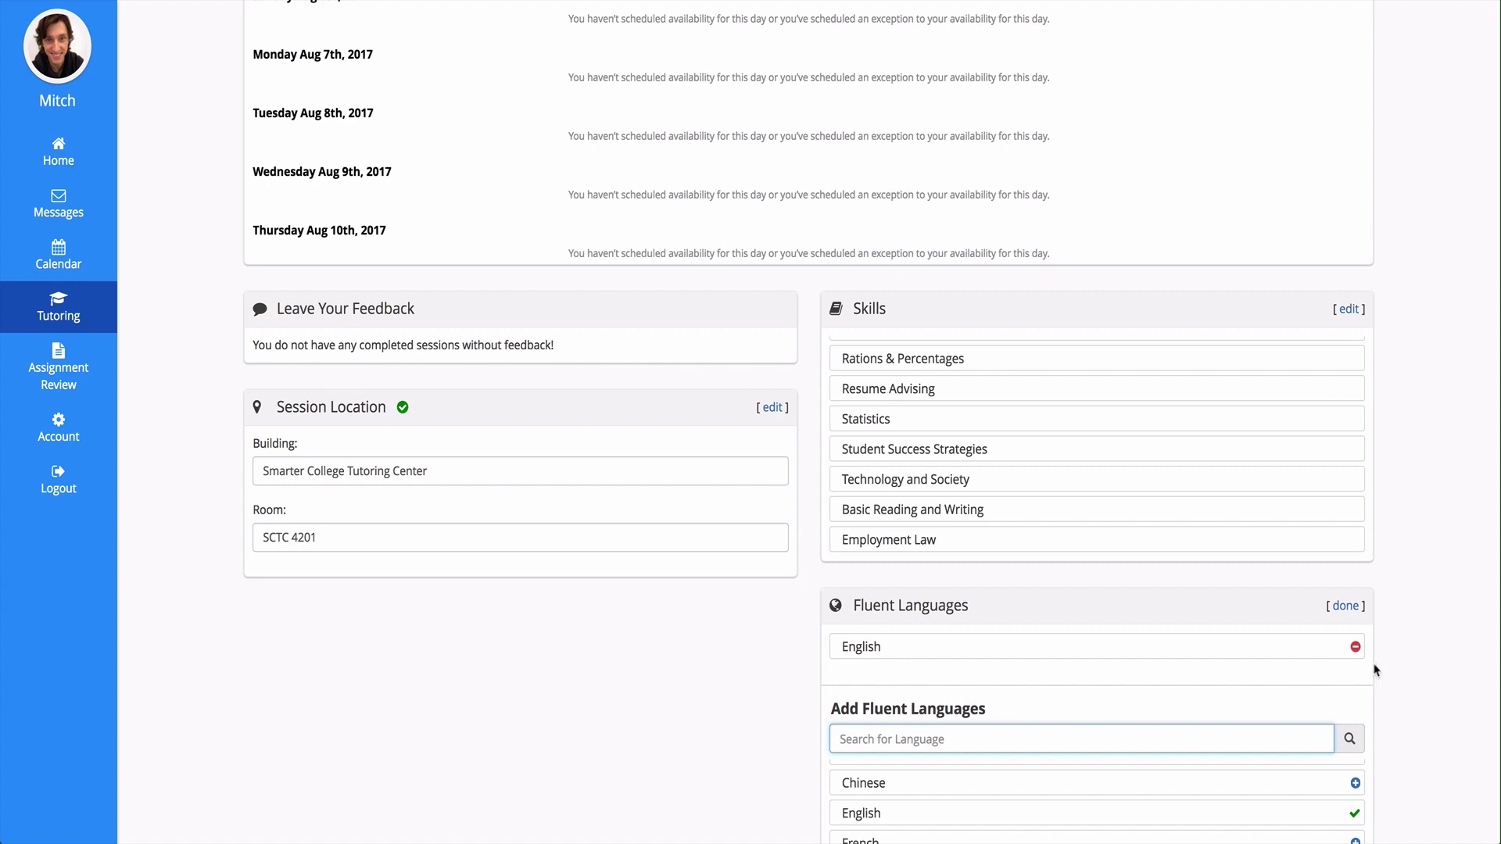
click(1356, 648)
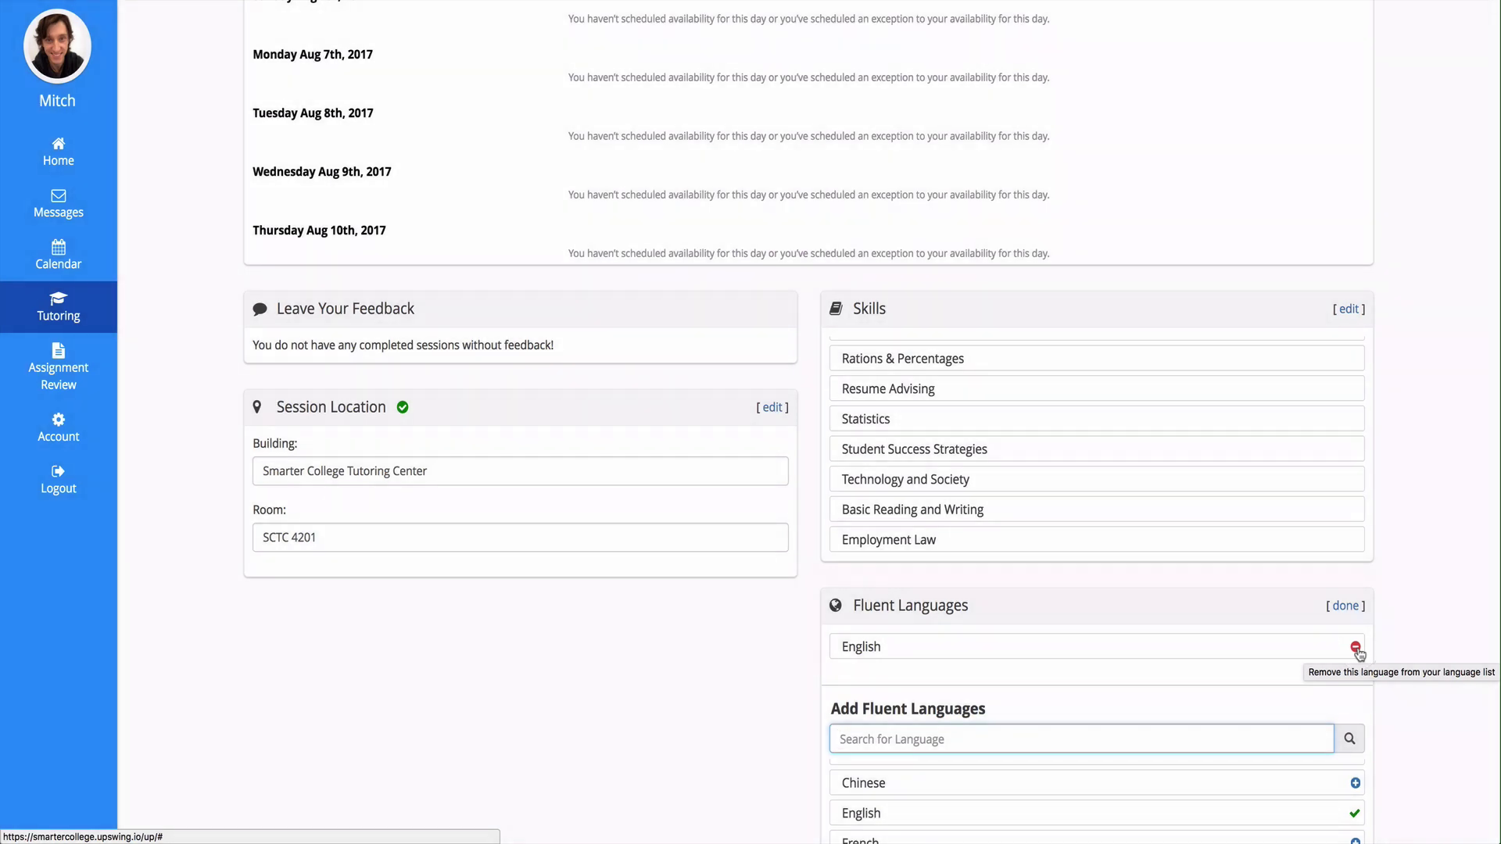
click(1346, 607)
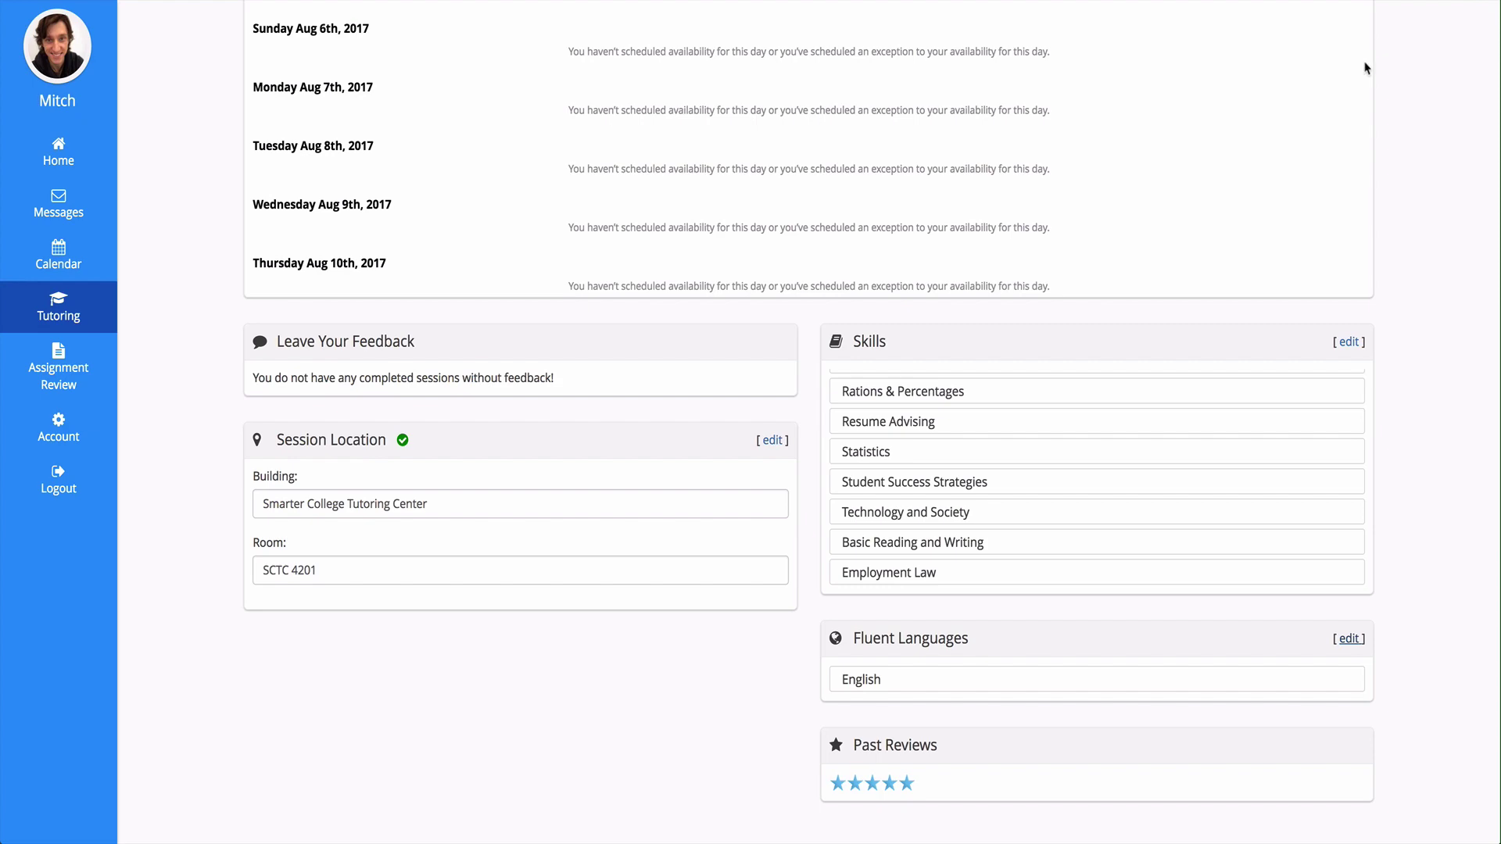
Switch the availability to editing, review its recurring, one-time, exception and vacation sections, and start adding a recurring availability
scroll(1366, 97, up, 3)
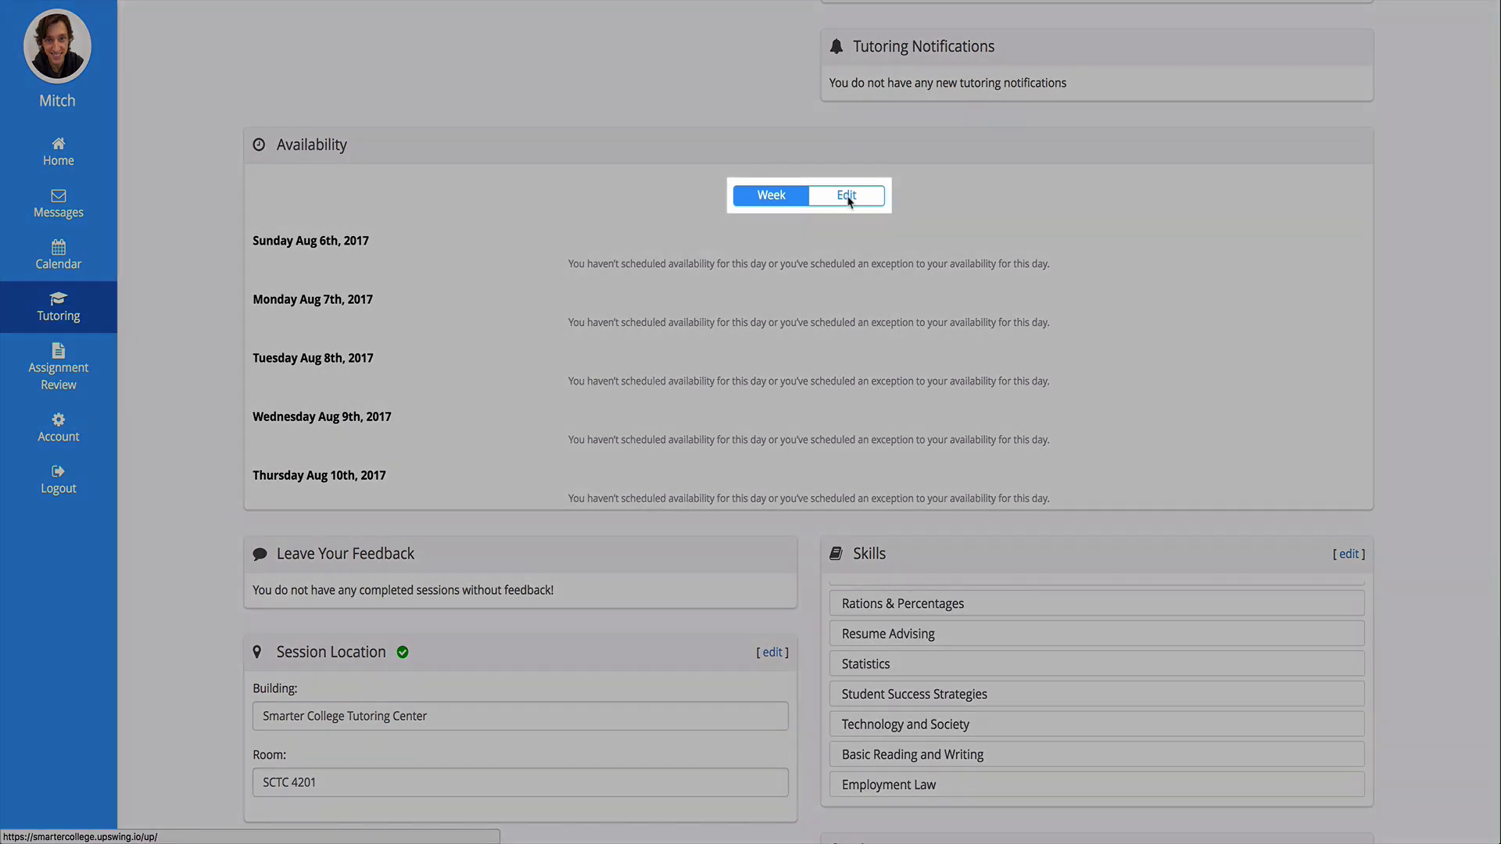
click(850, 201)
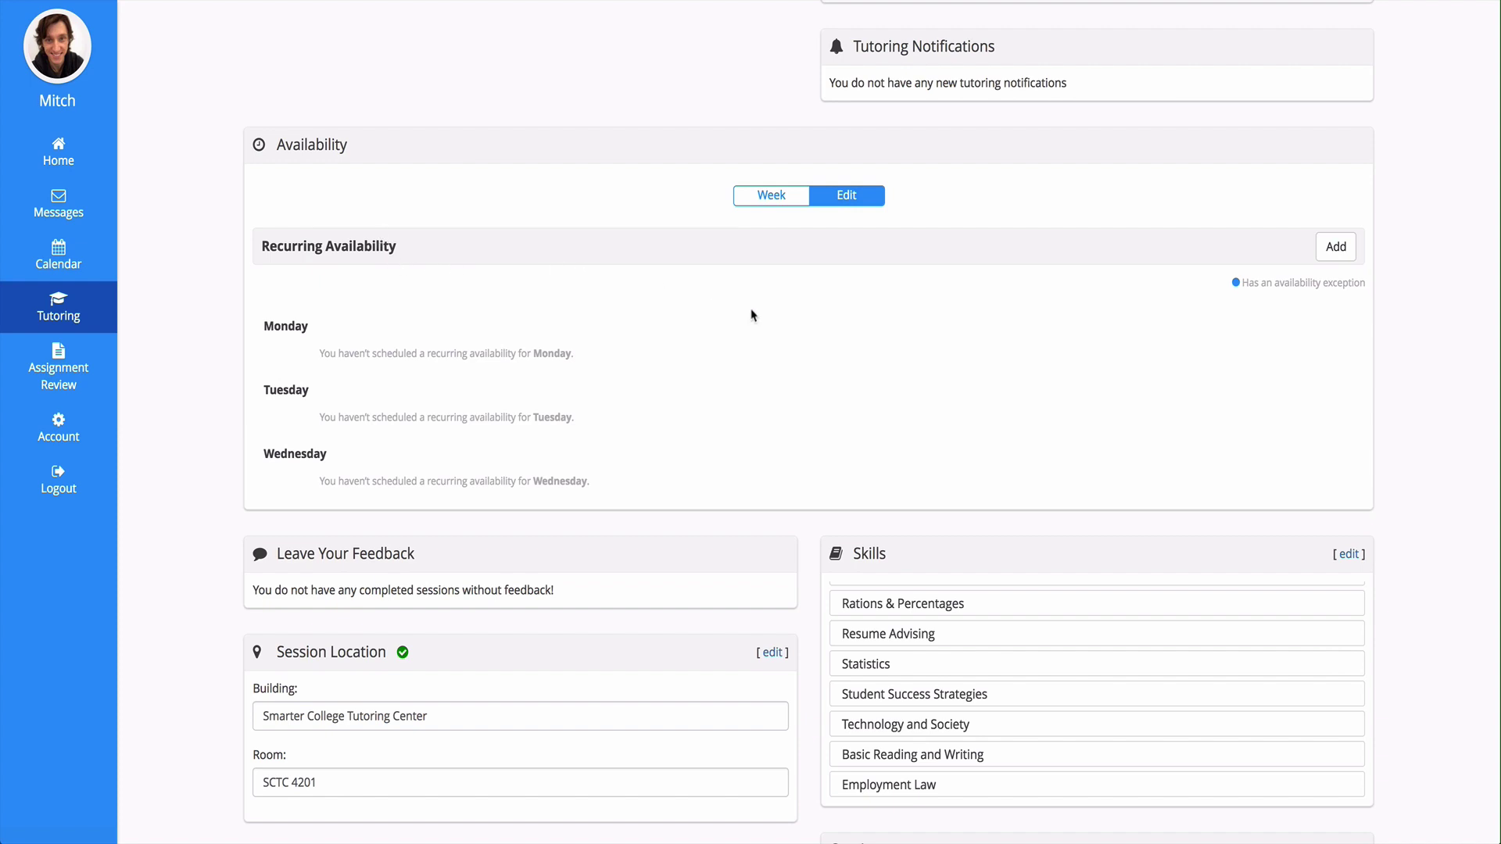
scroll(873, 335, down, 4)
scroll(874, 335, down, 5)
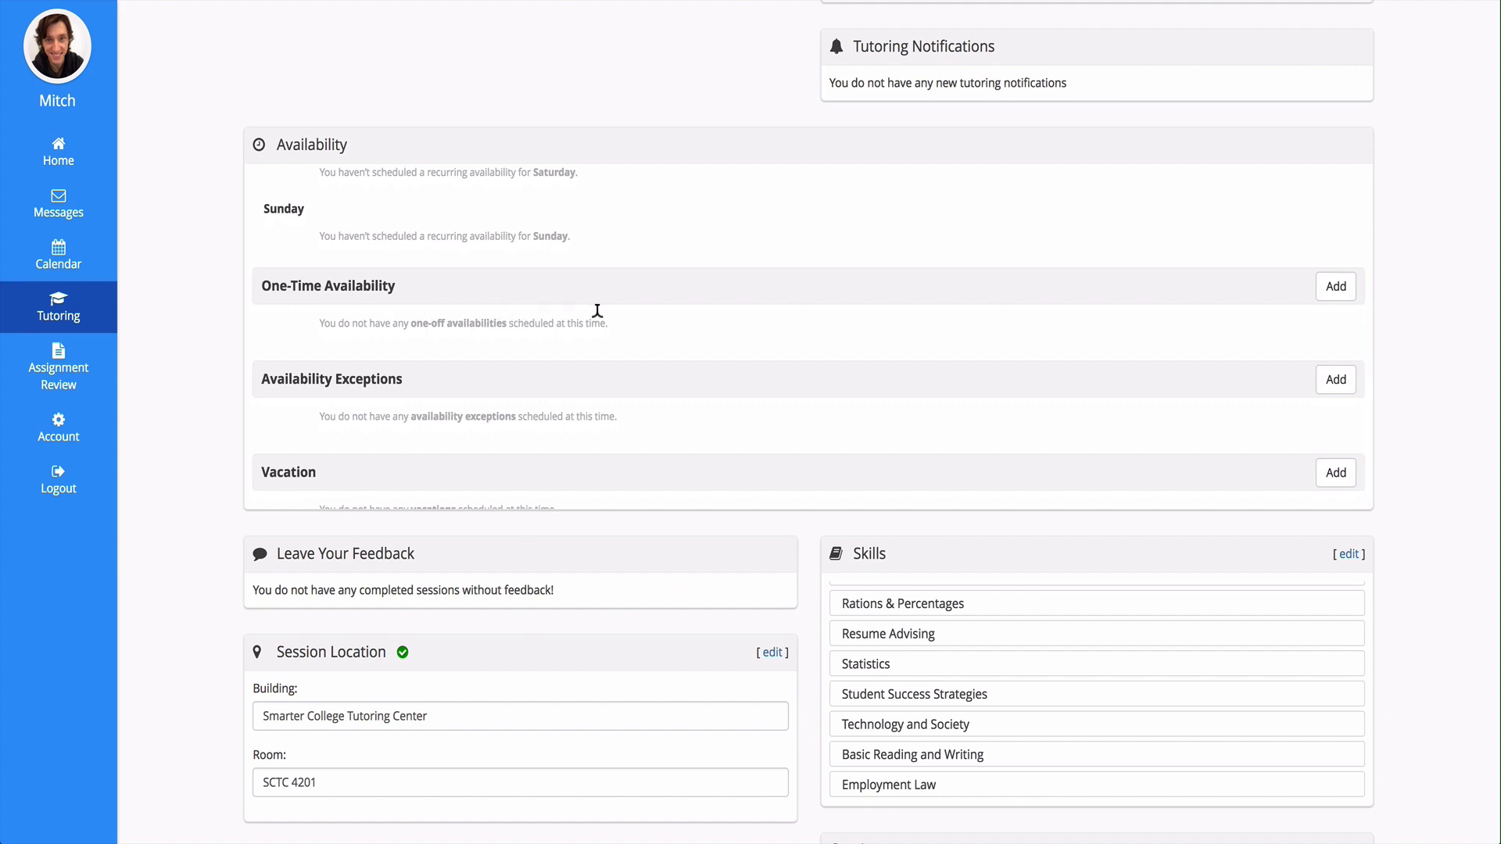
scroll(626, 318, down, 3)
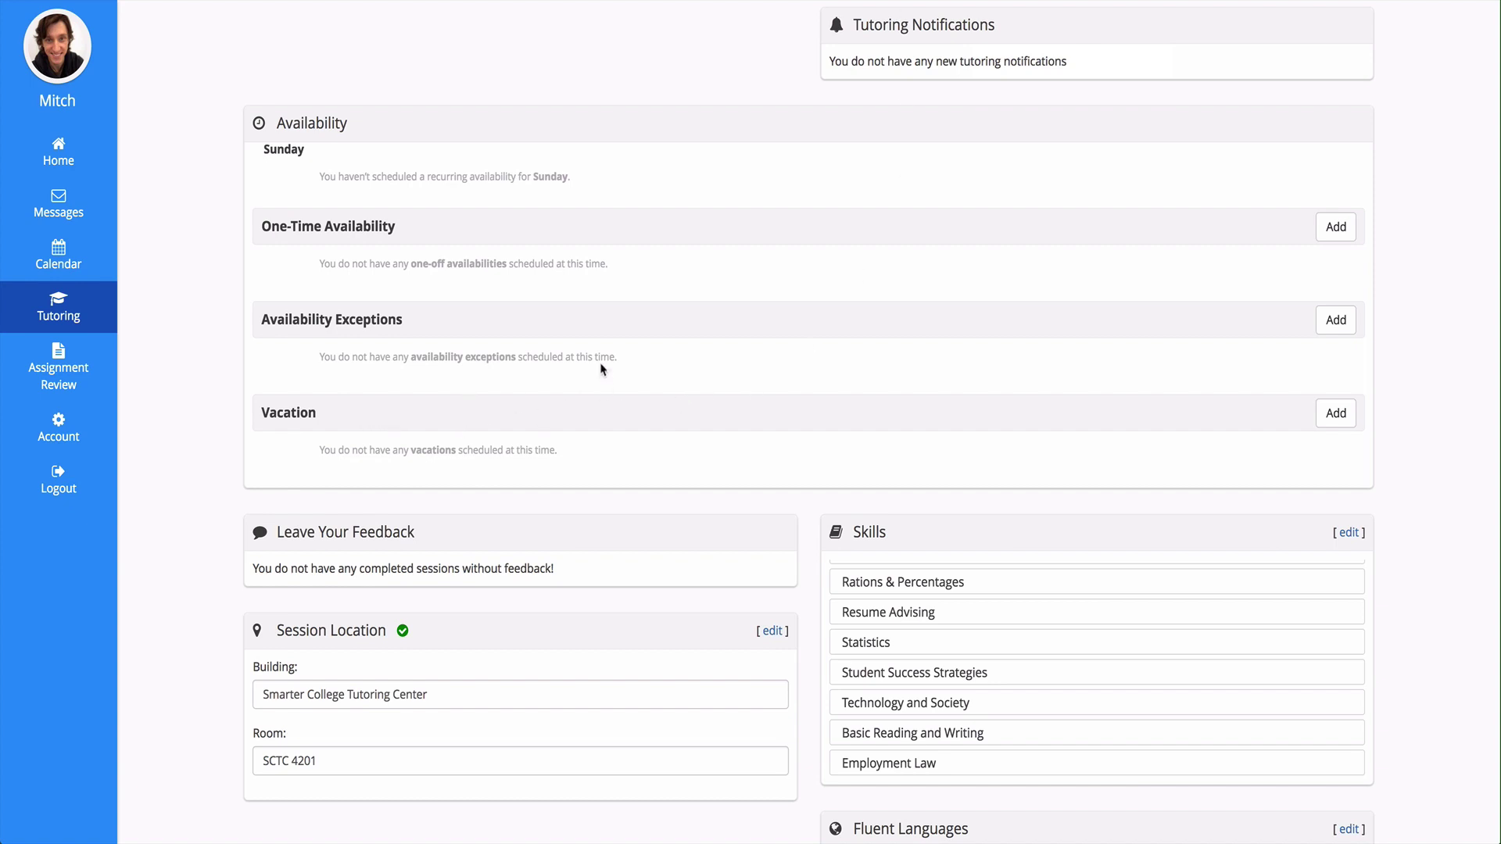
scroll(601, 368, up, 10)
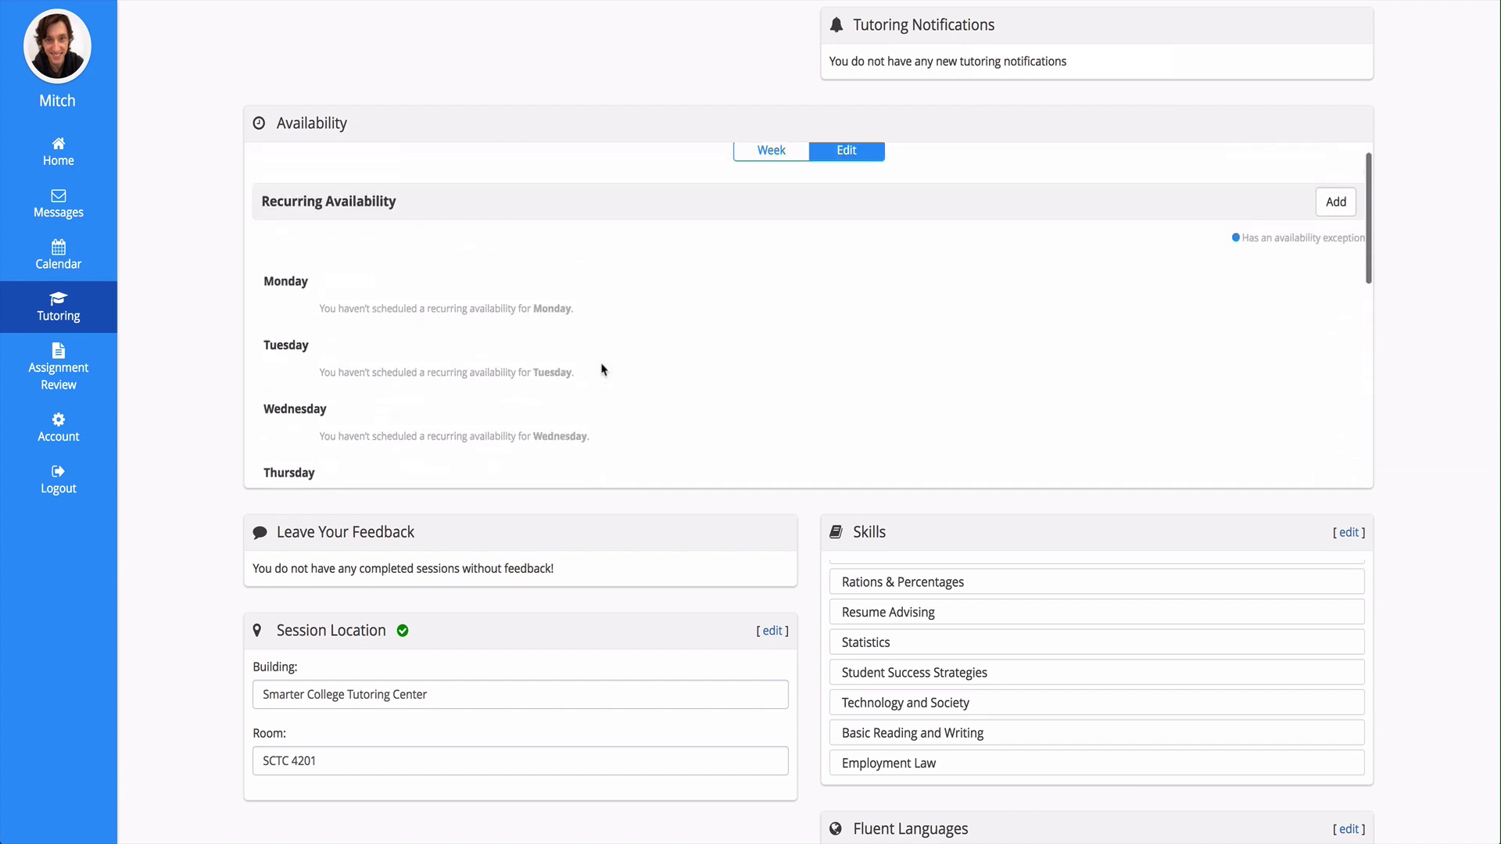
scroll(665, 358, up, 3)
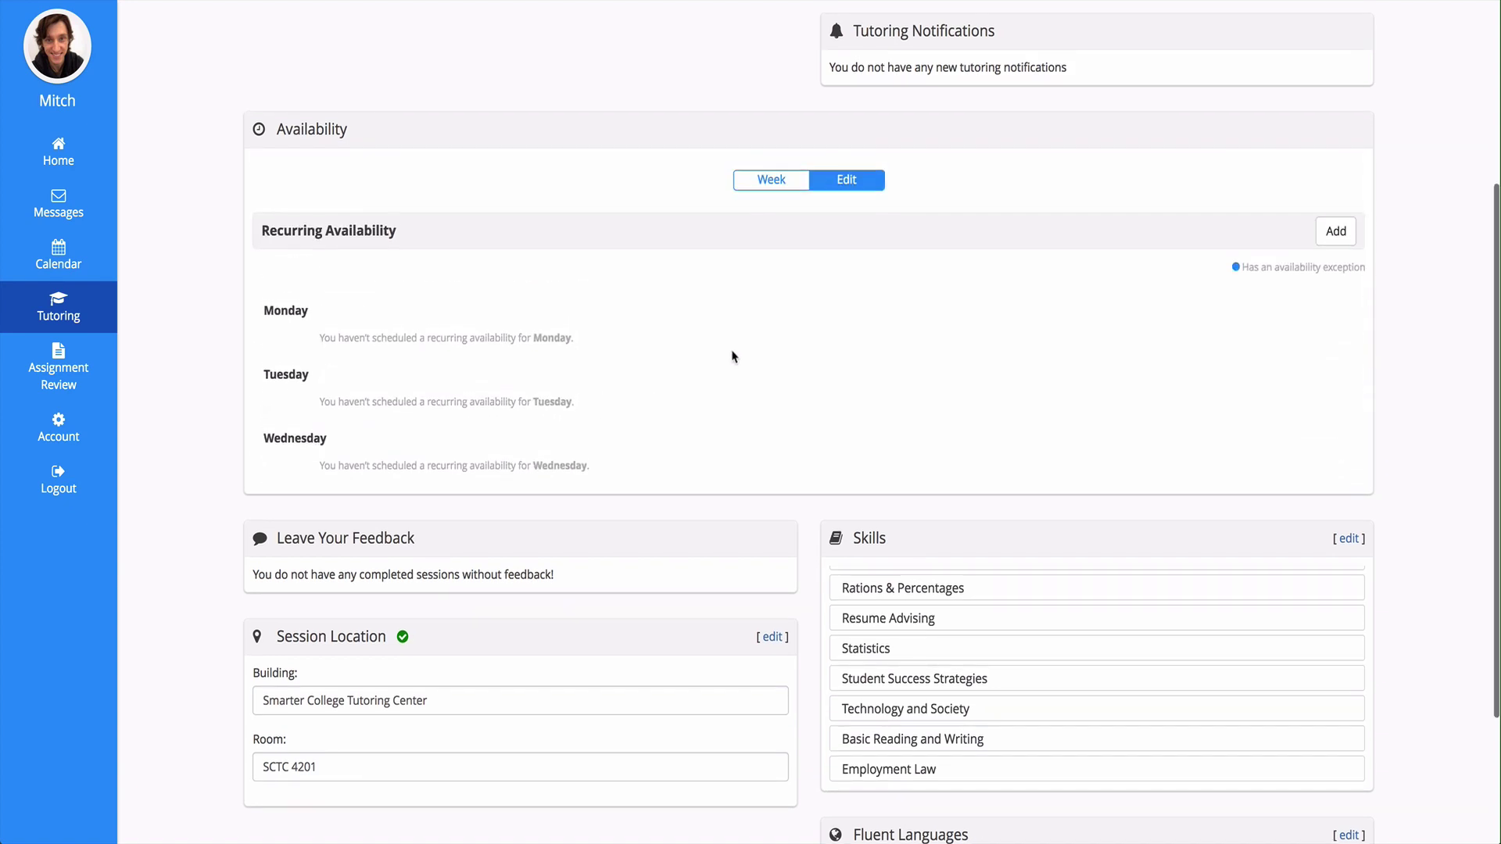
click(1336, 238)
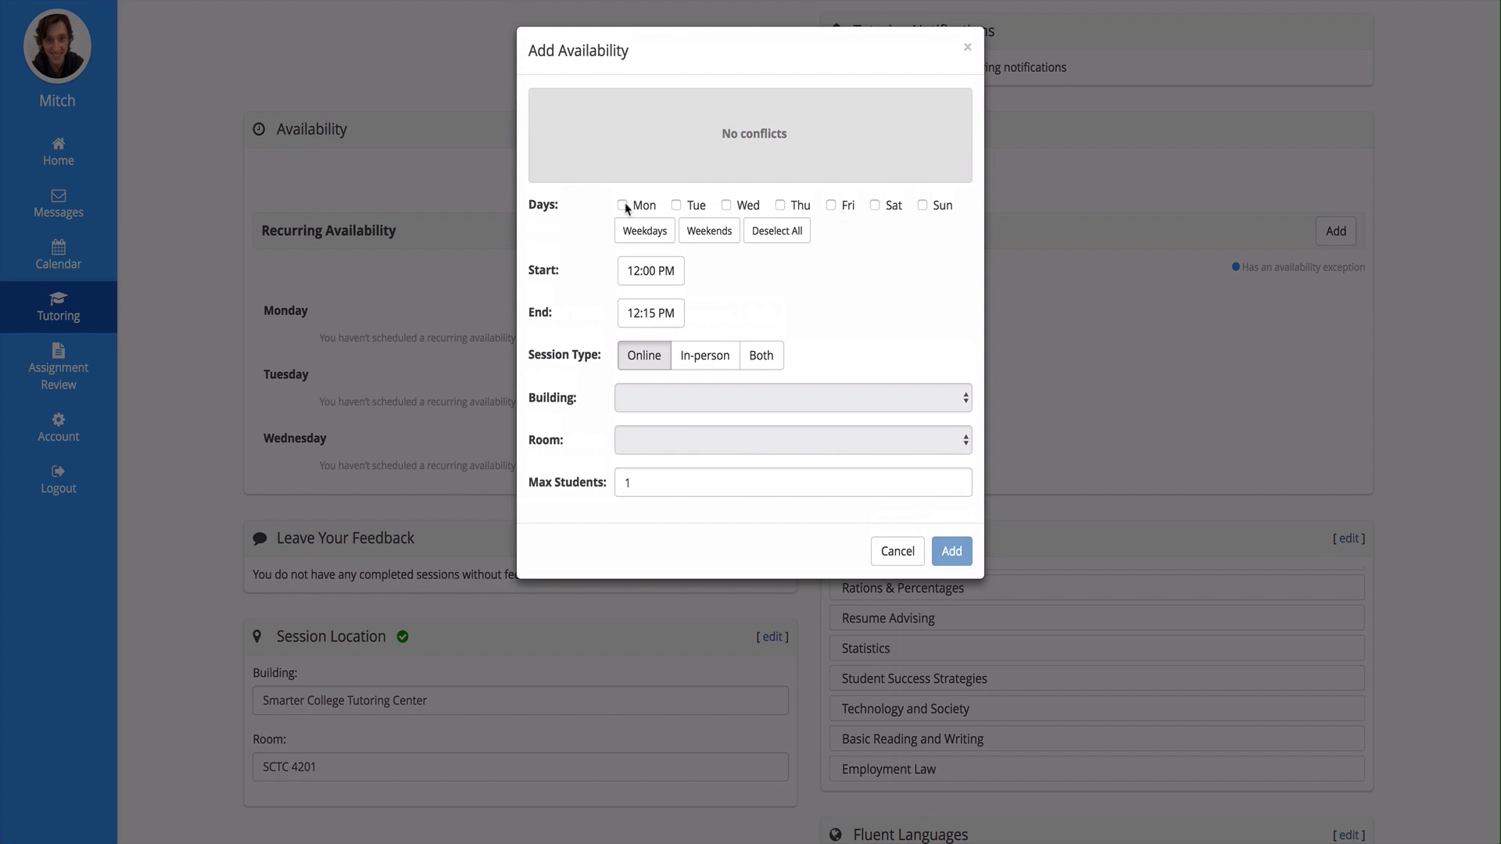
Try selecting Monday to Wednesday individually, all weekdays and the weekend as availability days, and deselect all days
click(652, 207)
click(676, 205)
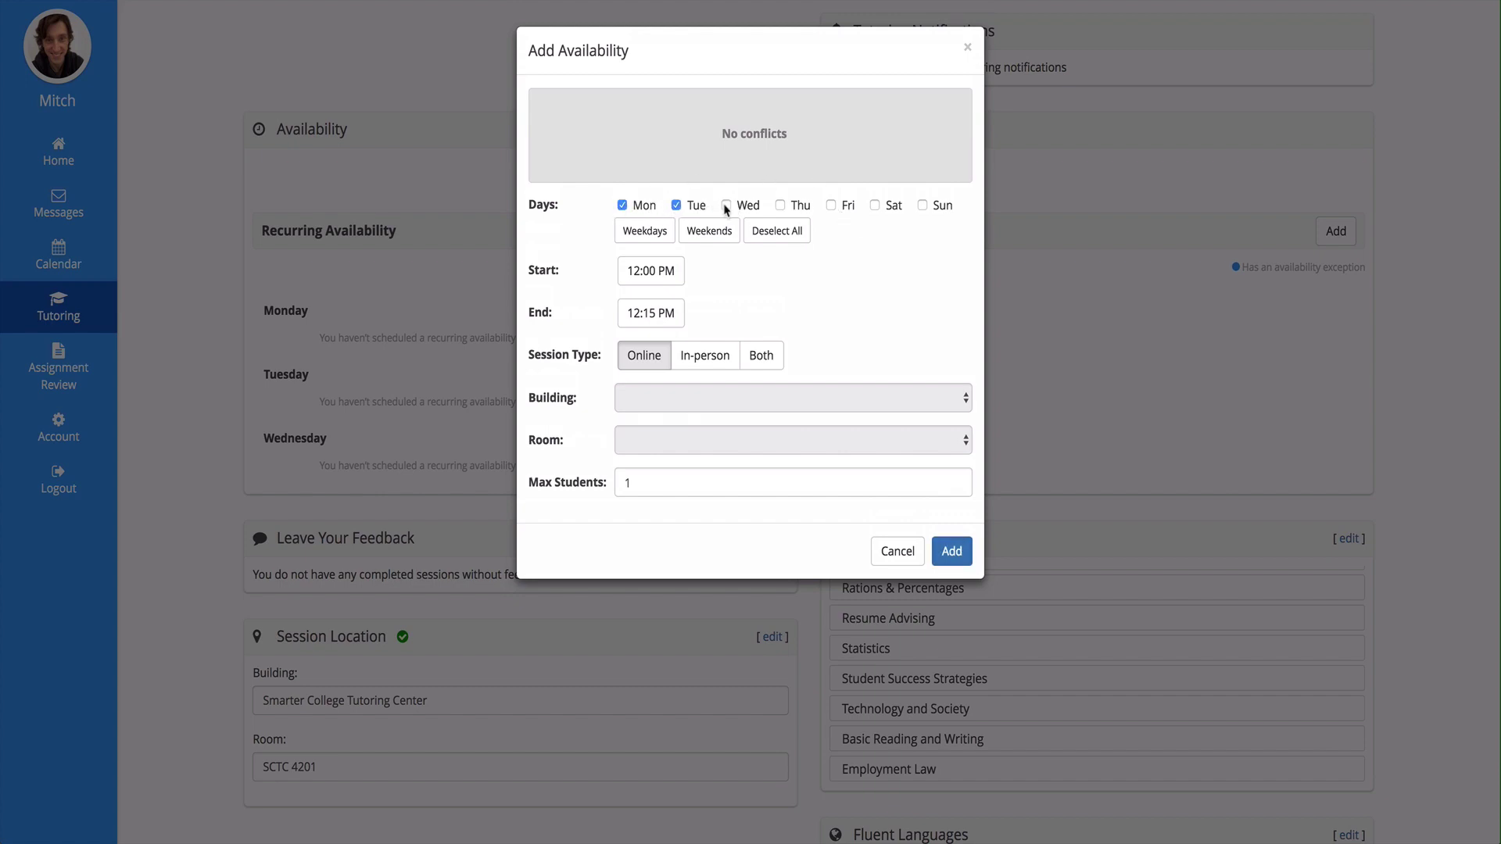
click(726, 206)
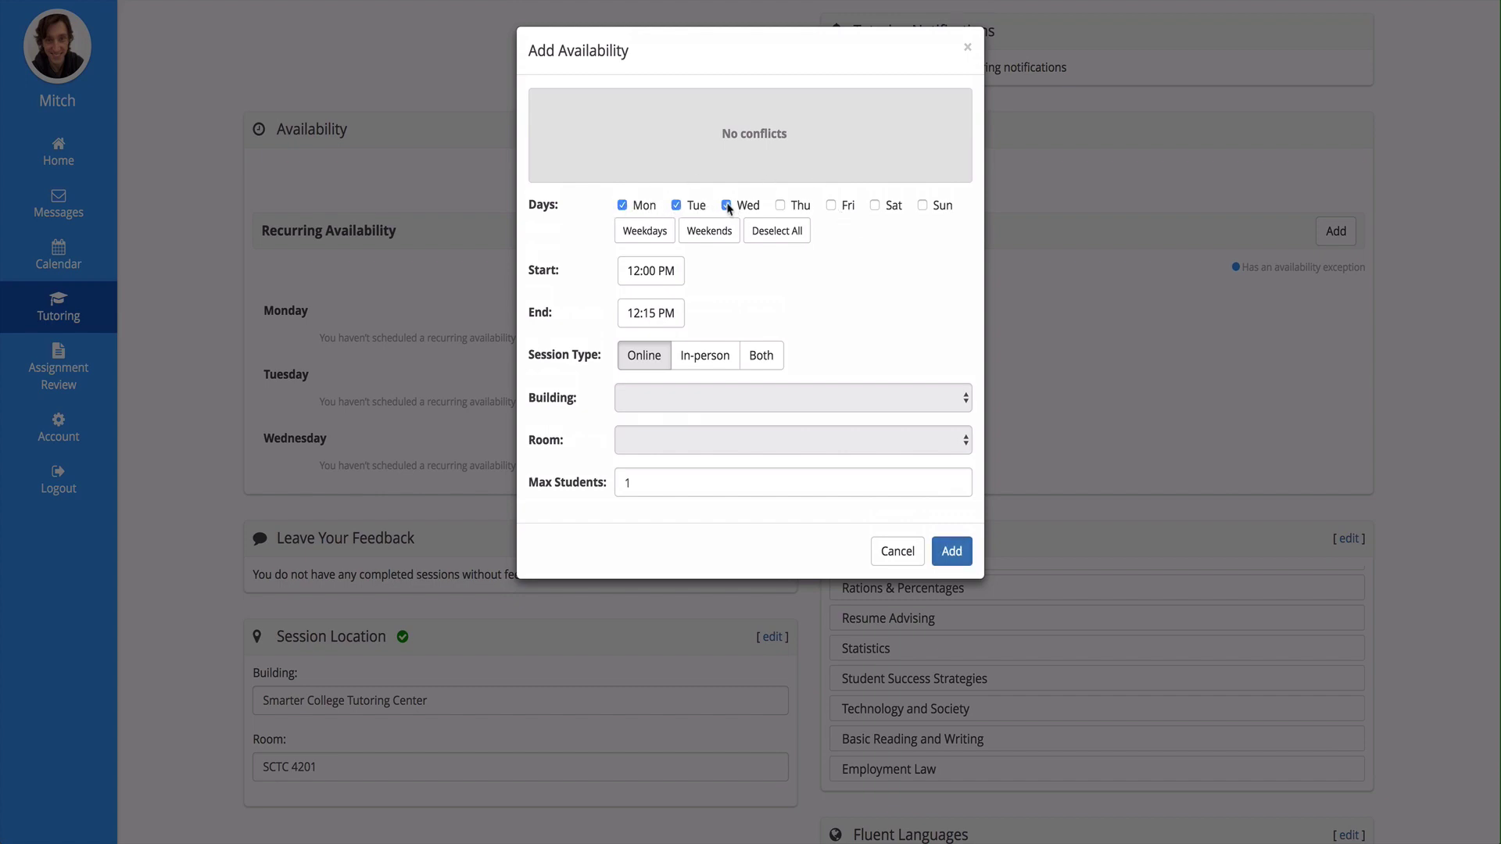
click(649, 236)
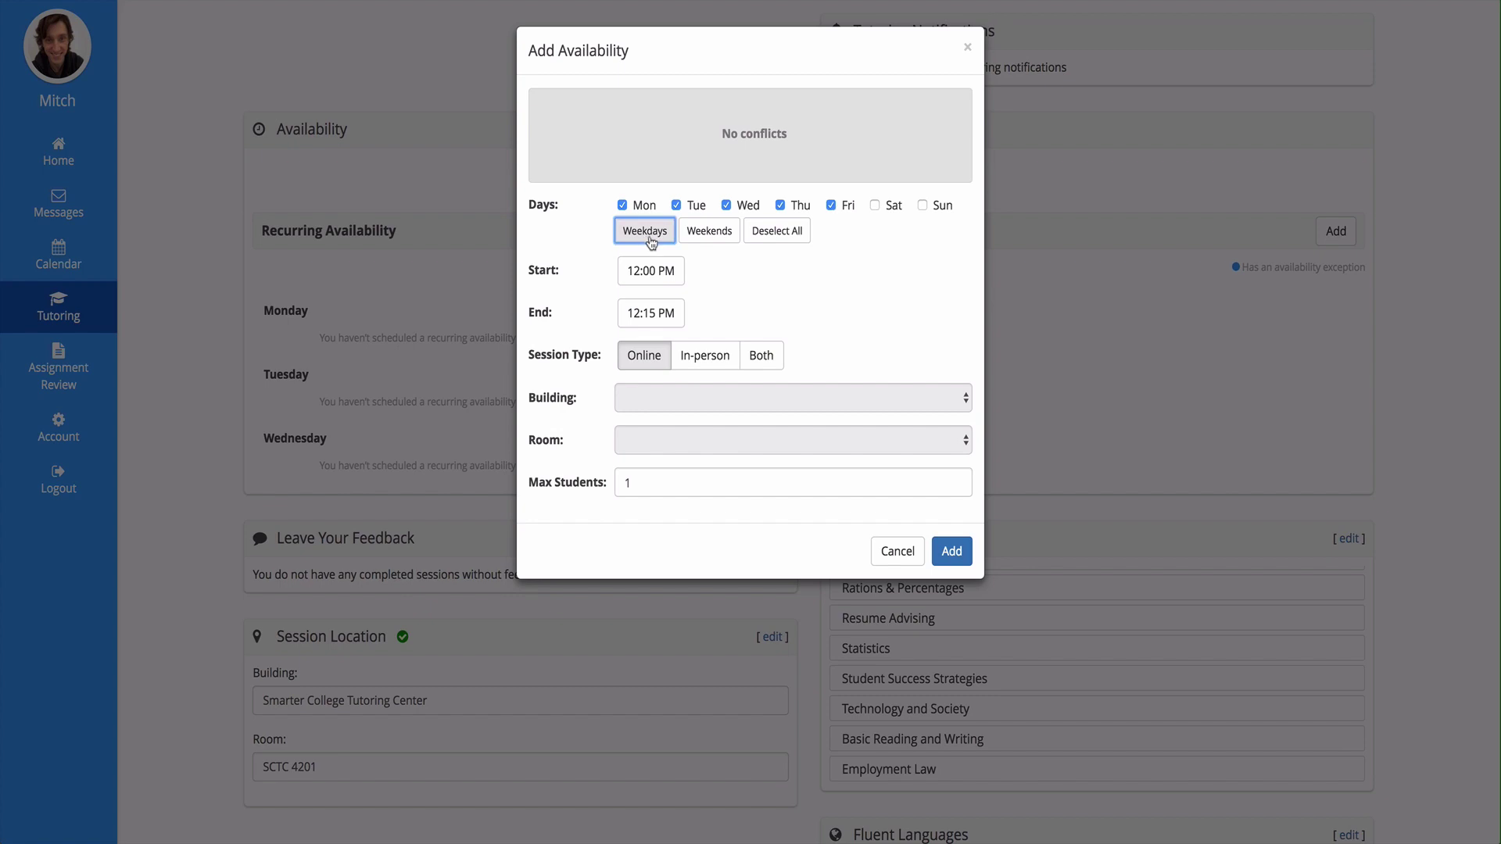
click(719, 240)
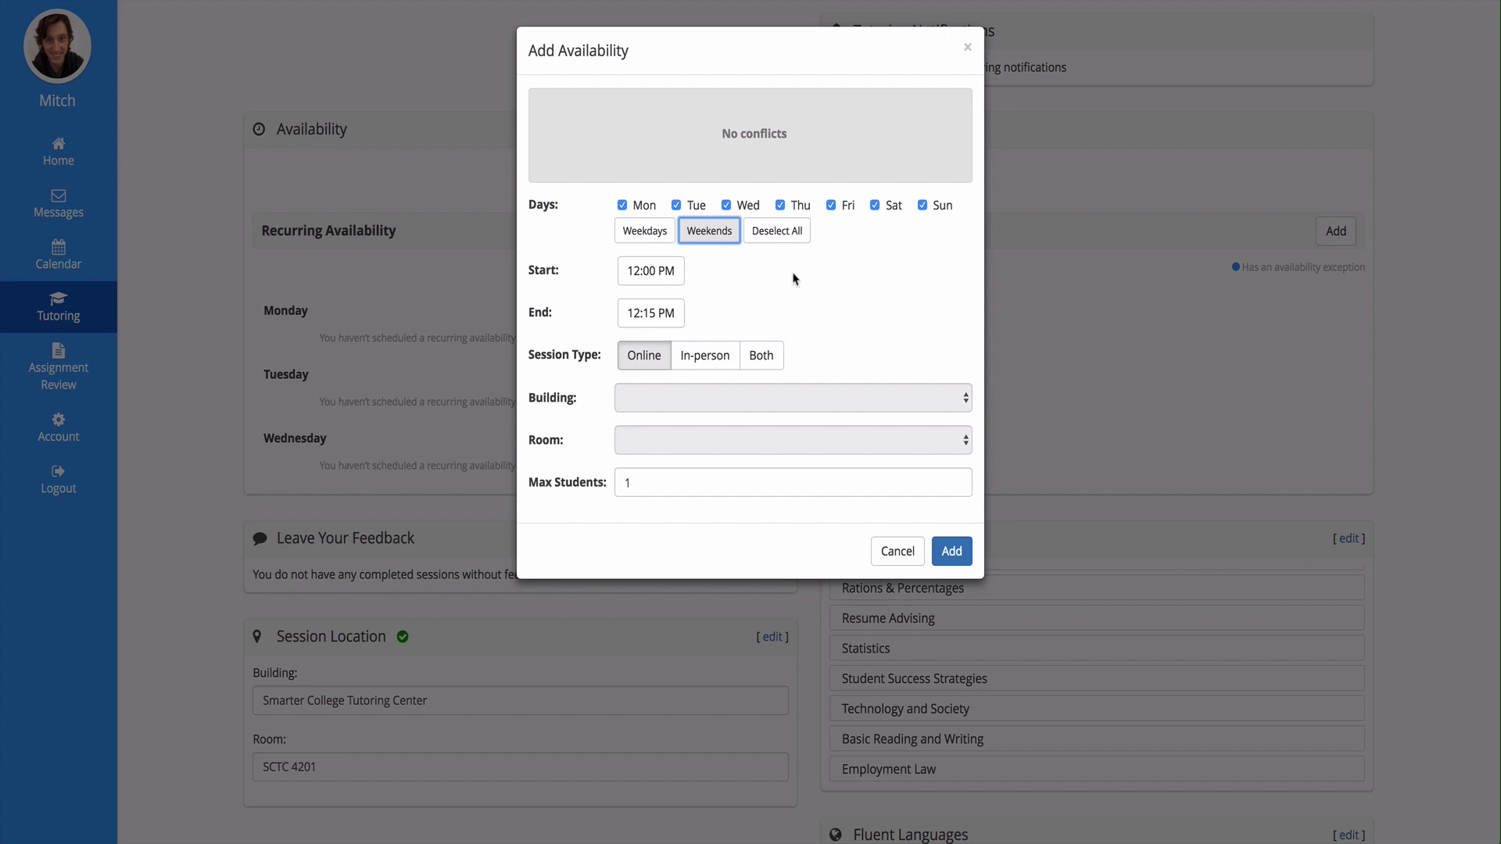
click(784, 244)
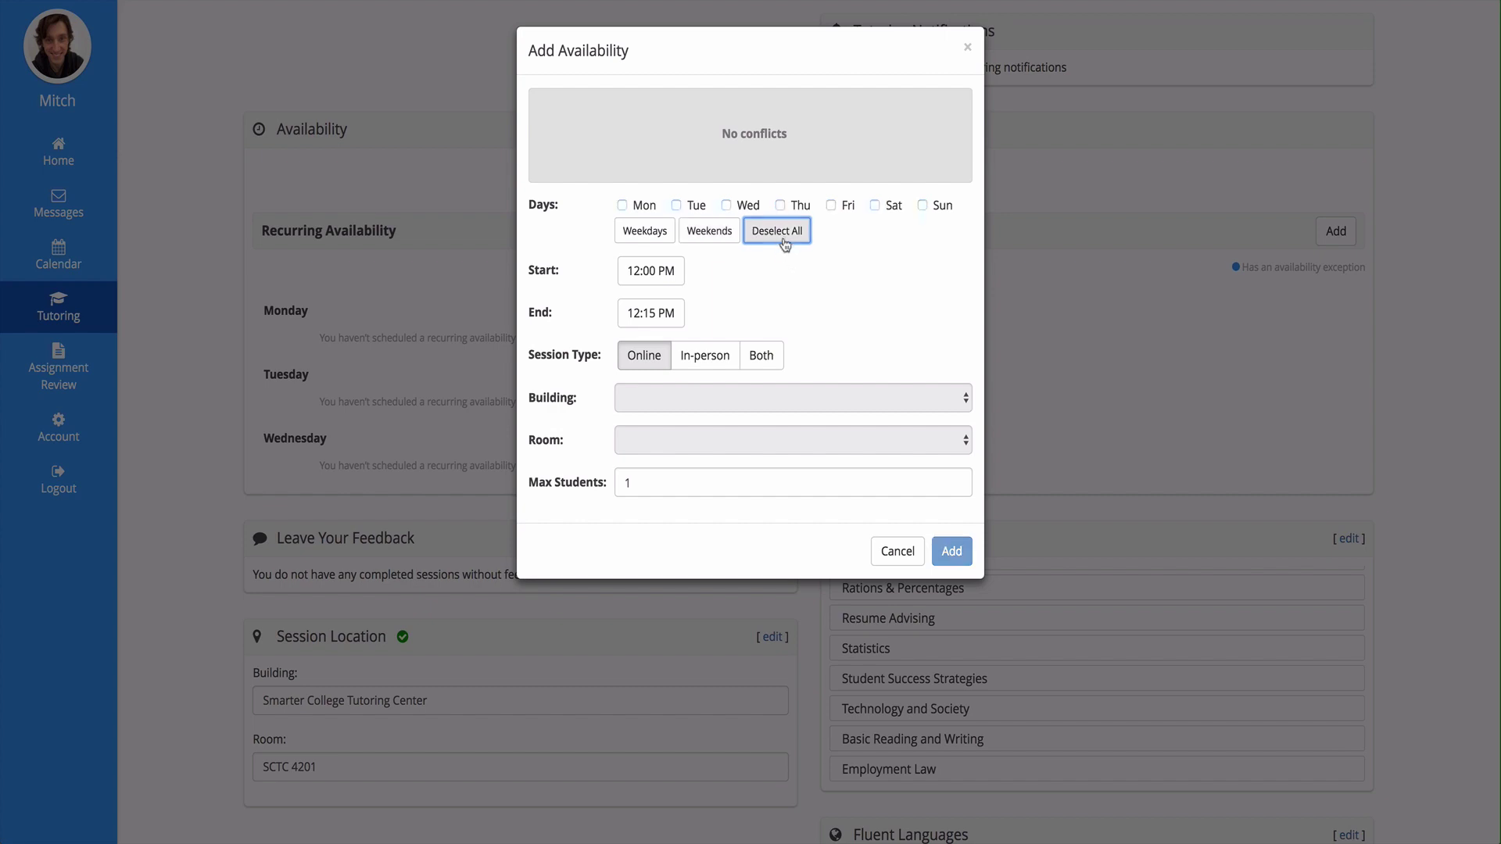
Select all weekdays for the recurring availability and set its start time to 9:00 AM
click(636, 235)
click(657, 272)
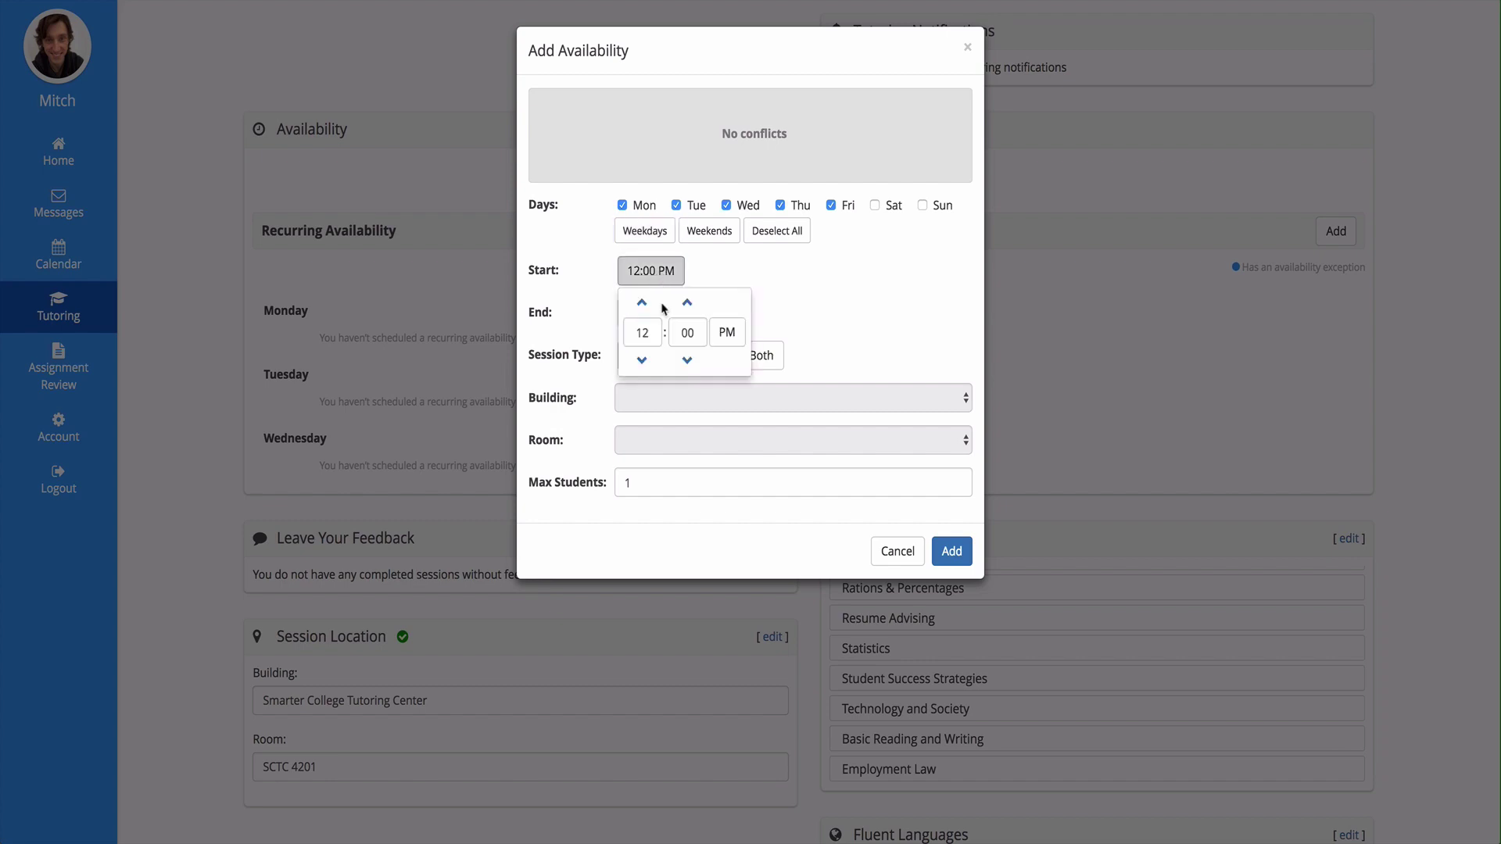
click(641, 362)
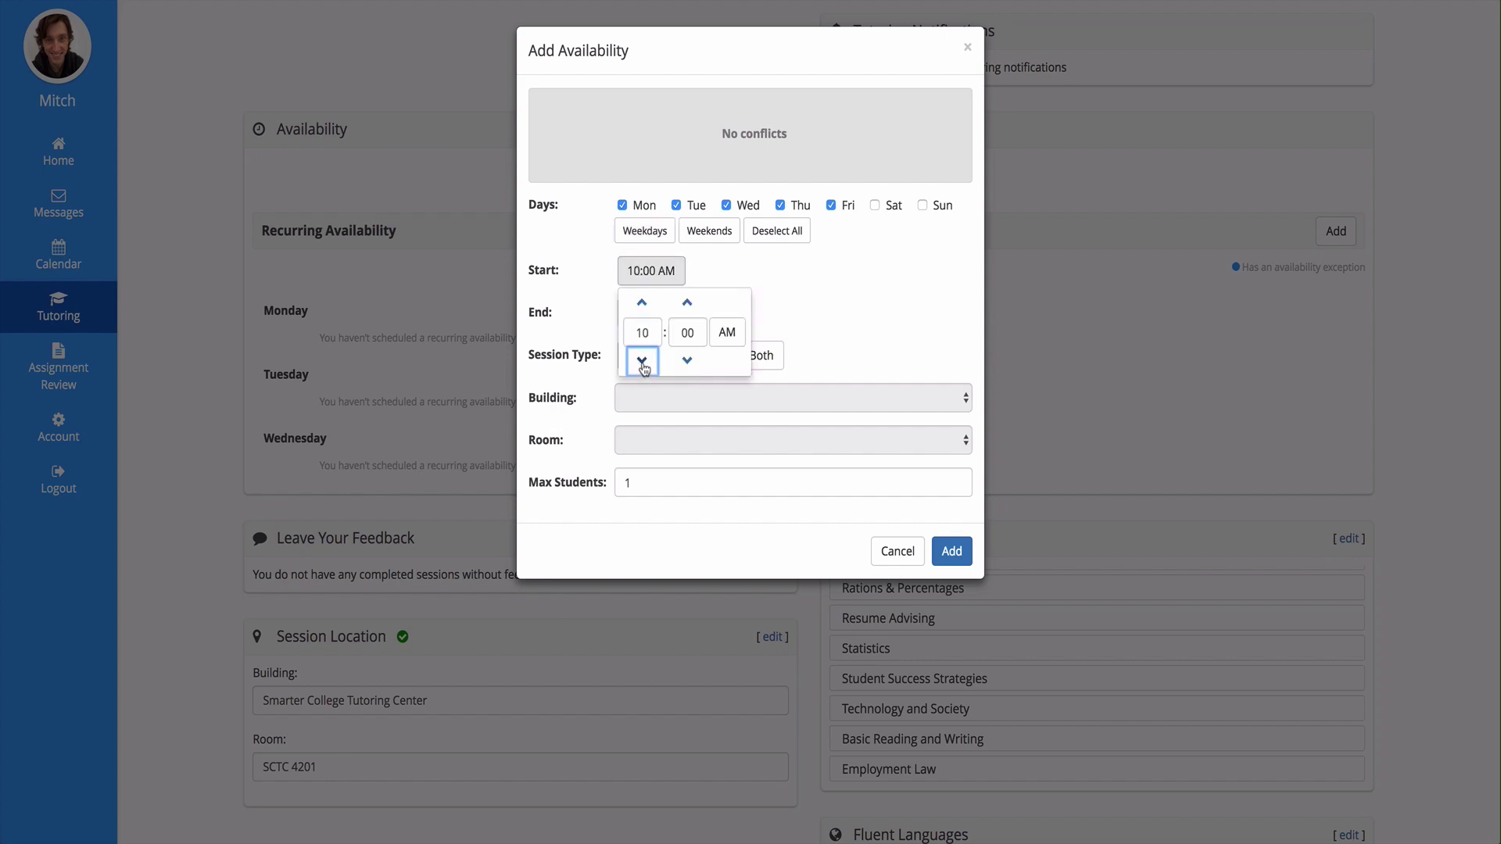
click(642, 361)
click(817, 313)
Set the end time of the recurring availability to 3:00 PM
click(666, 317)
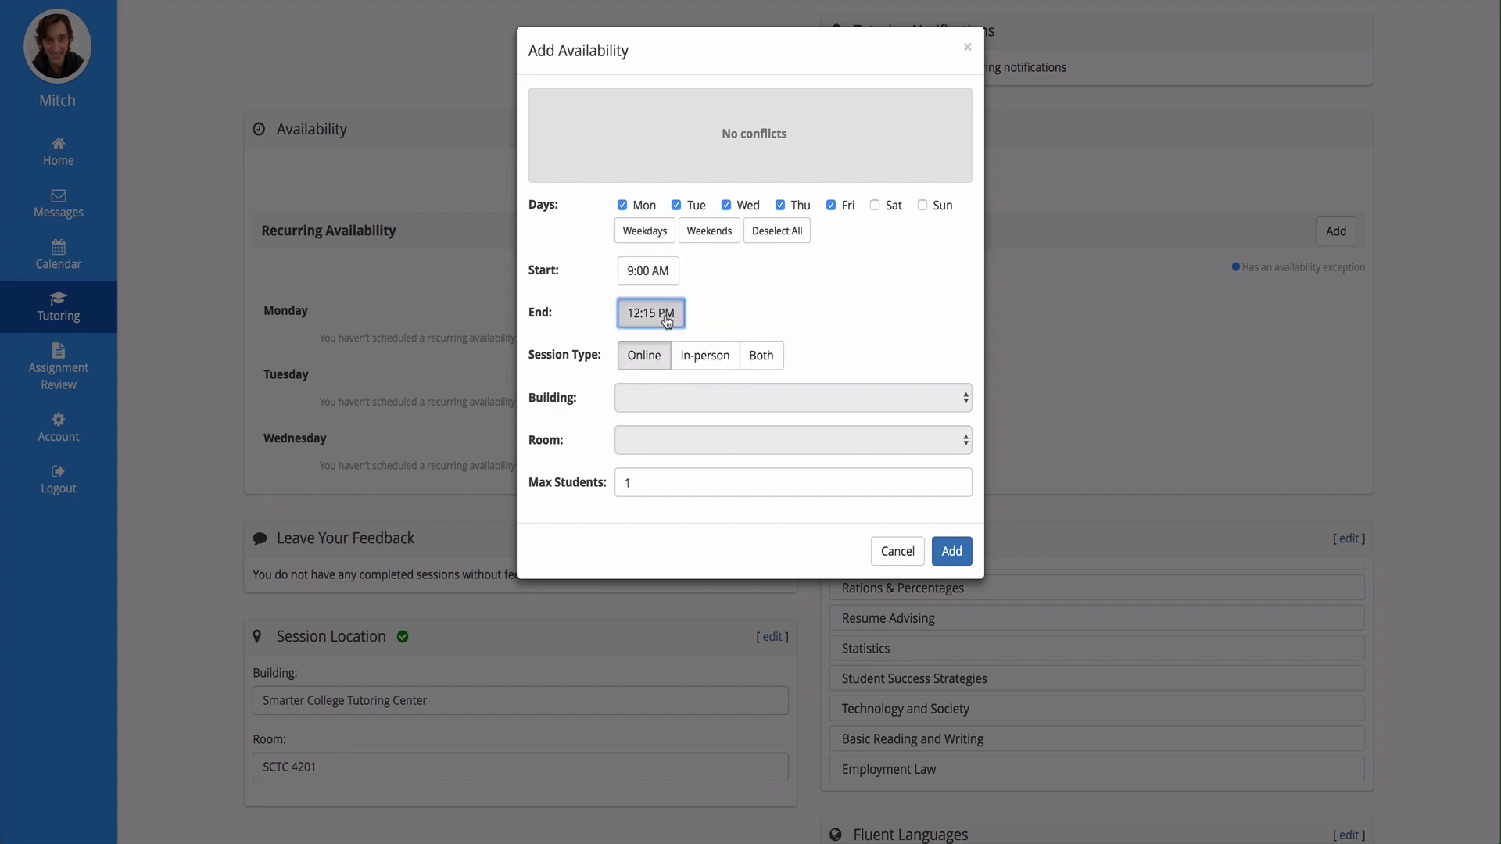
click(642, 344)
click(642, 345)
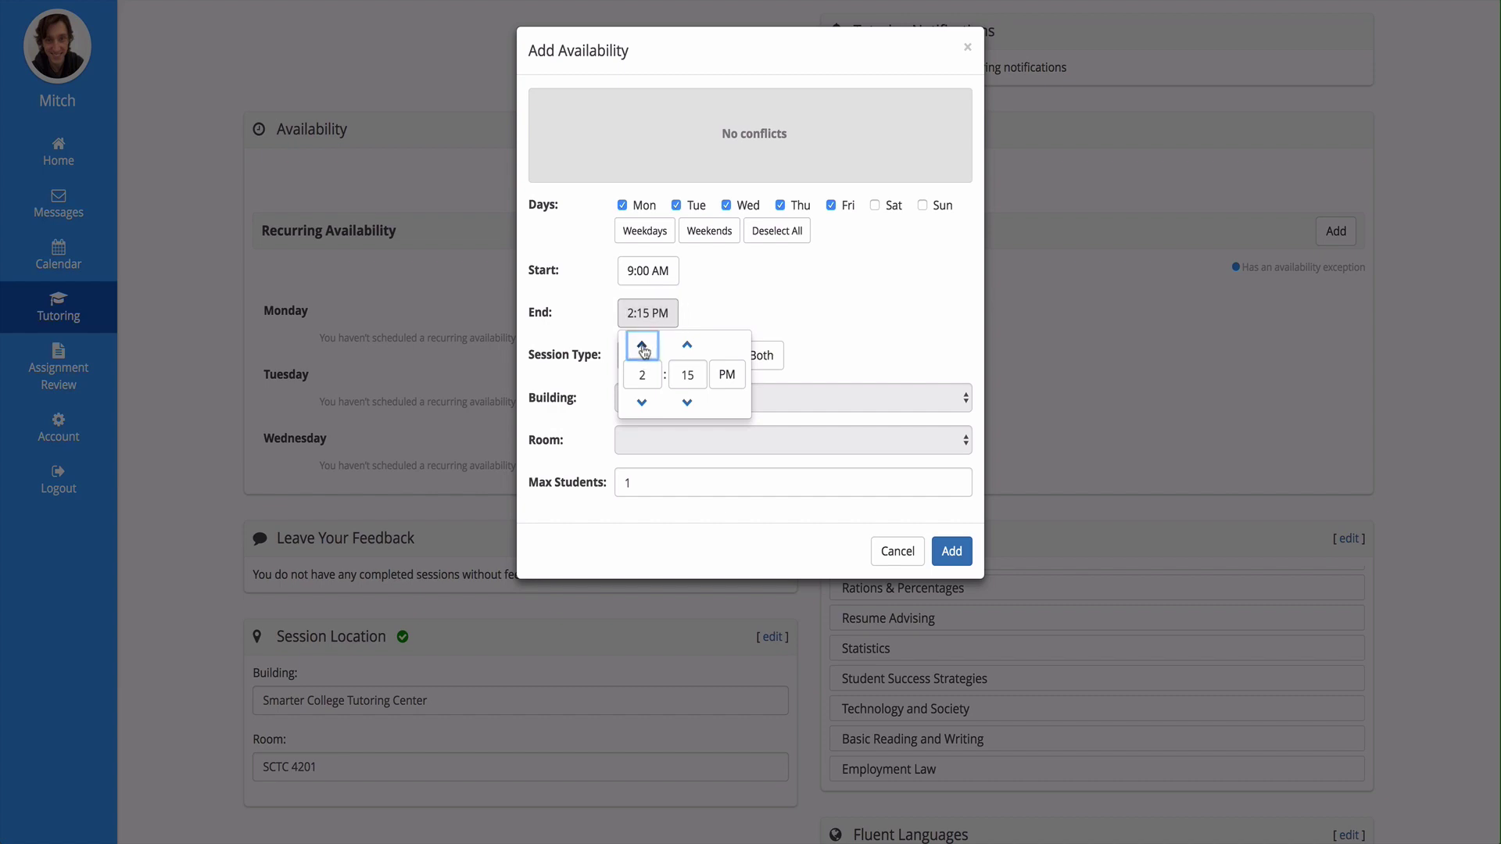
click(687, 403)
click(810, 318)
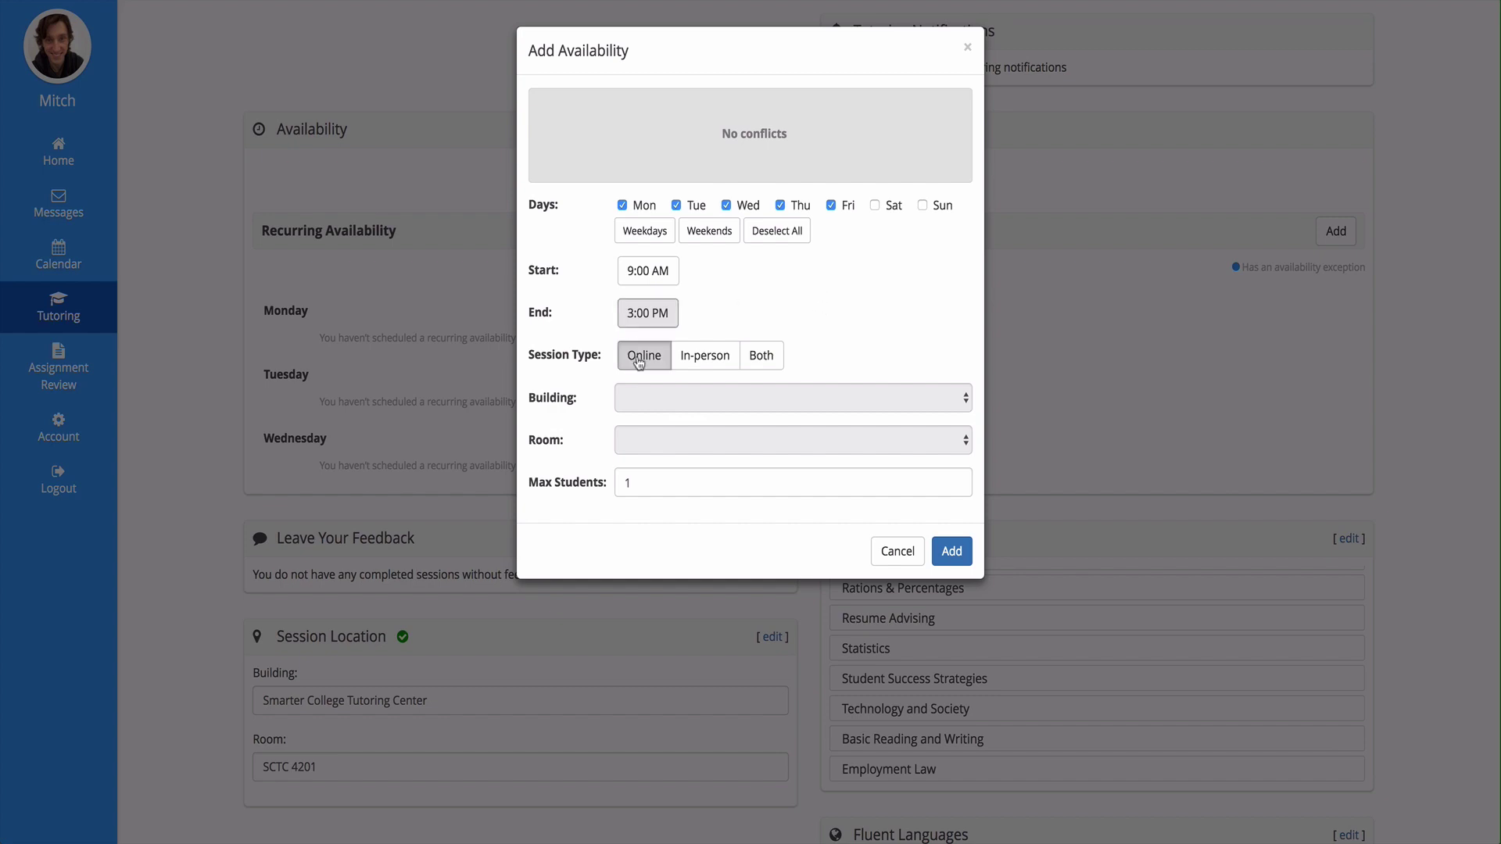
Set the availability's session type to Both and its building to Learning Center
click(771, 362)
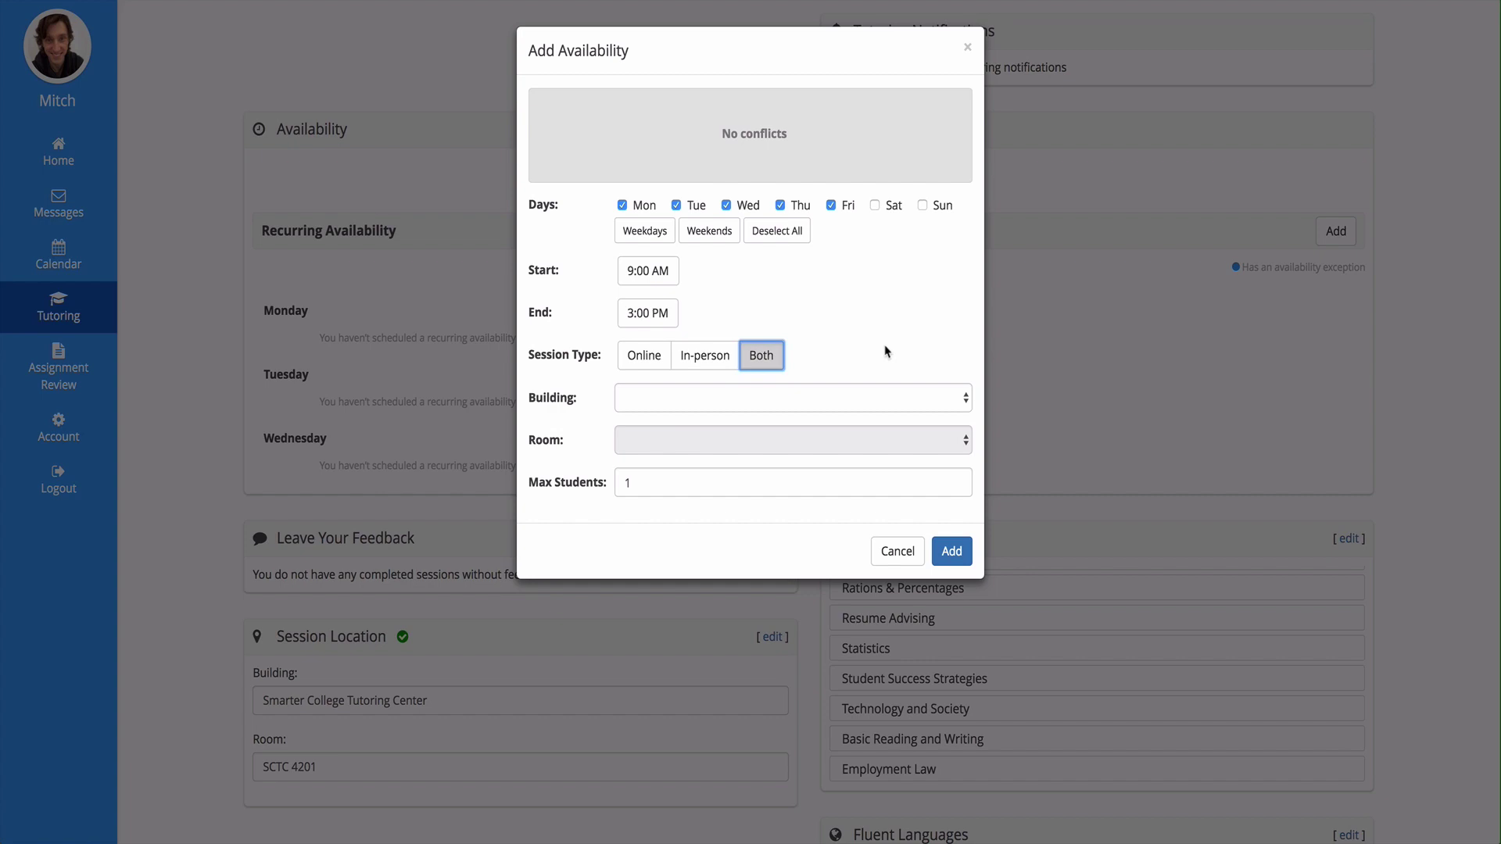
click(871, 400)
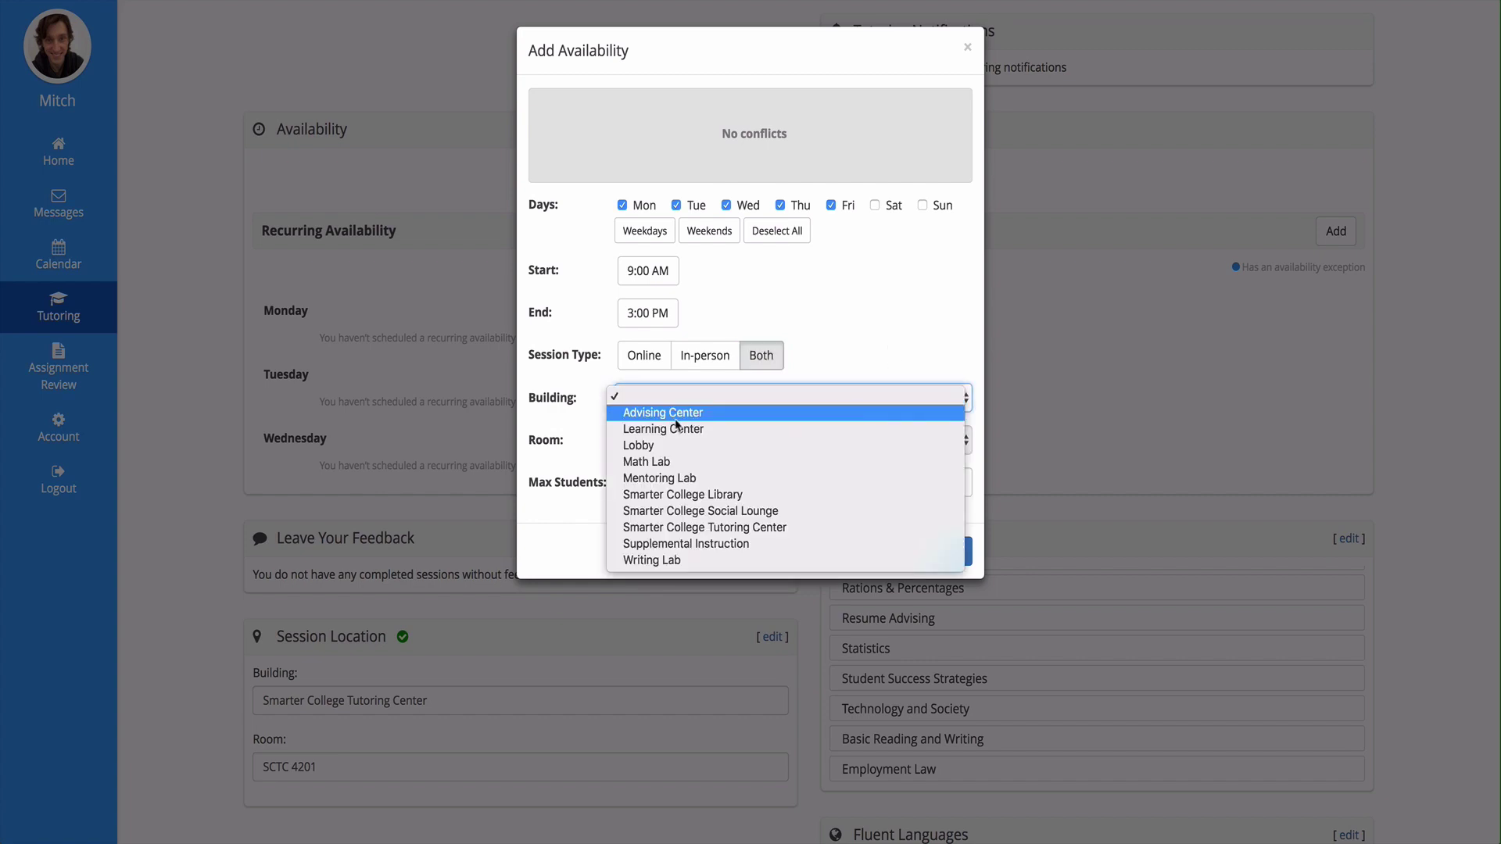
click(724, 432)
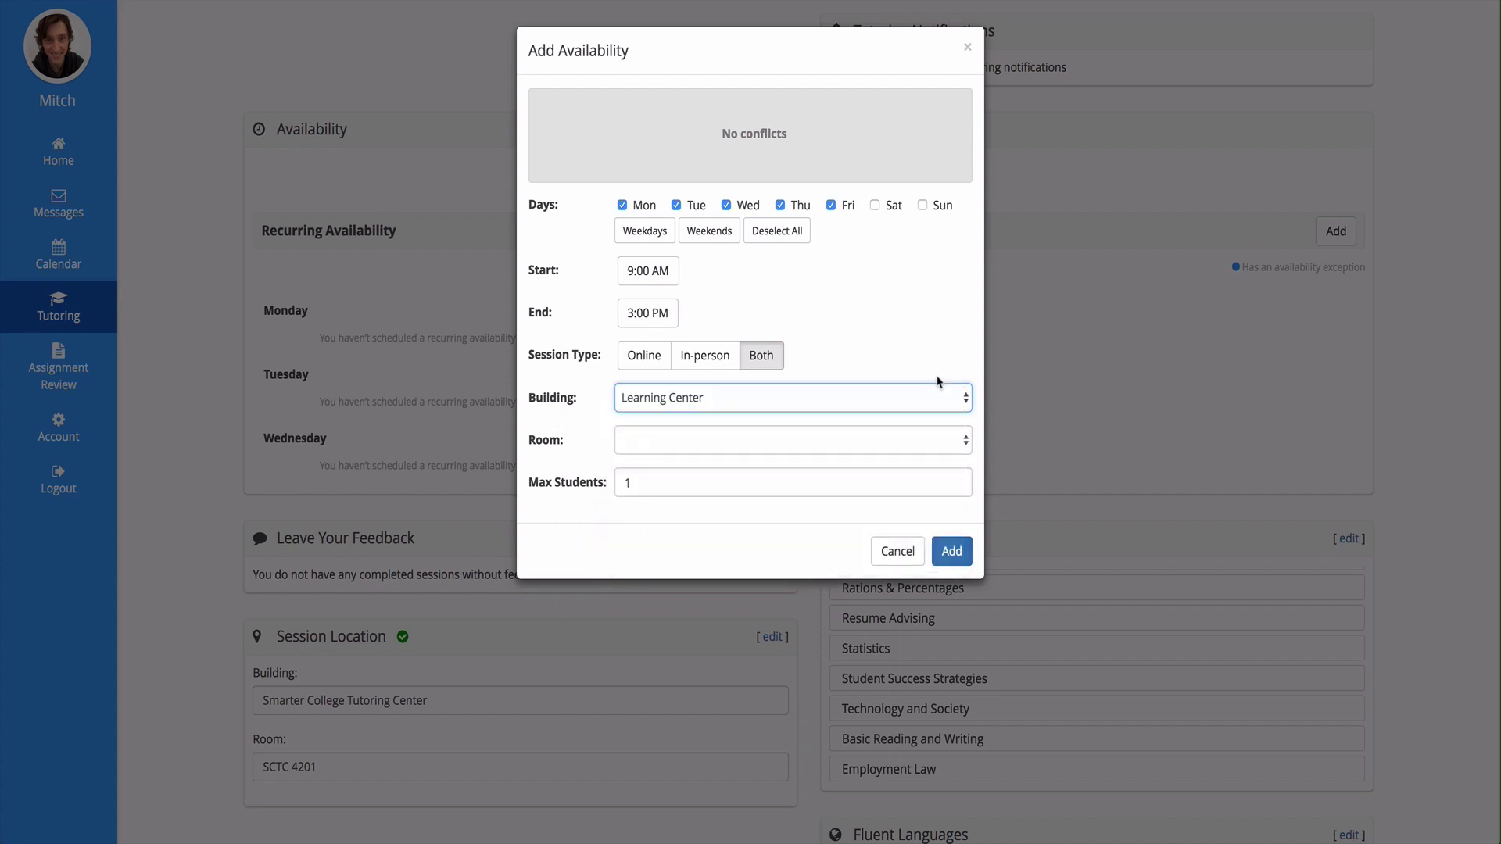
Set the recurring availability's room to Room 10 and add the availability, leaving the maximum at 1 student
click(908, 446)
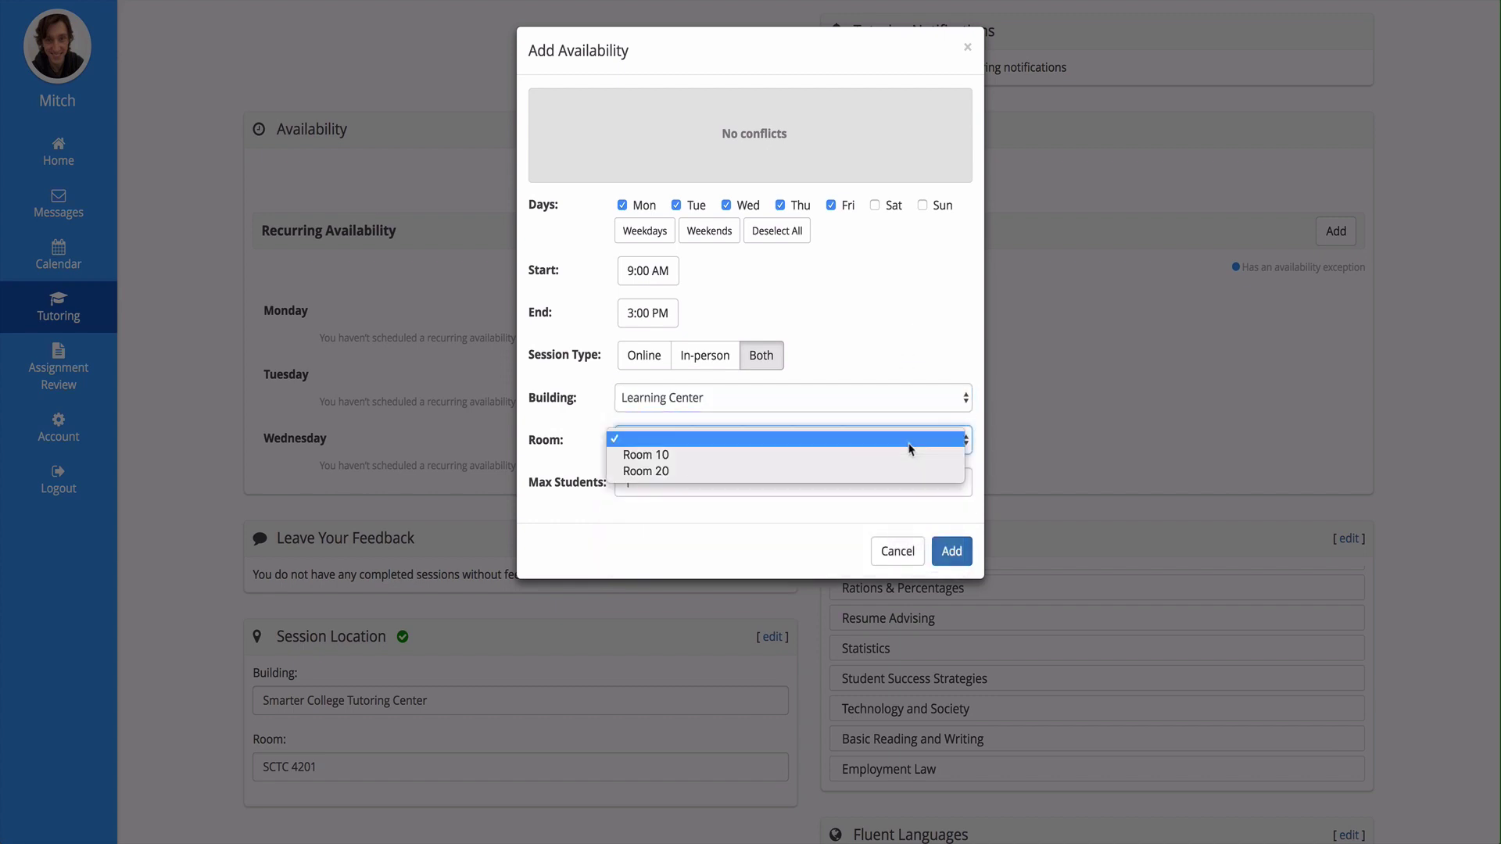
click(701, 454)
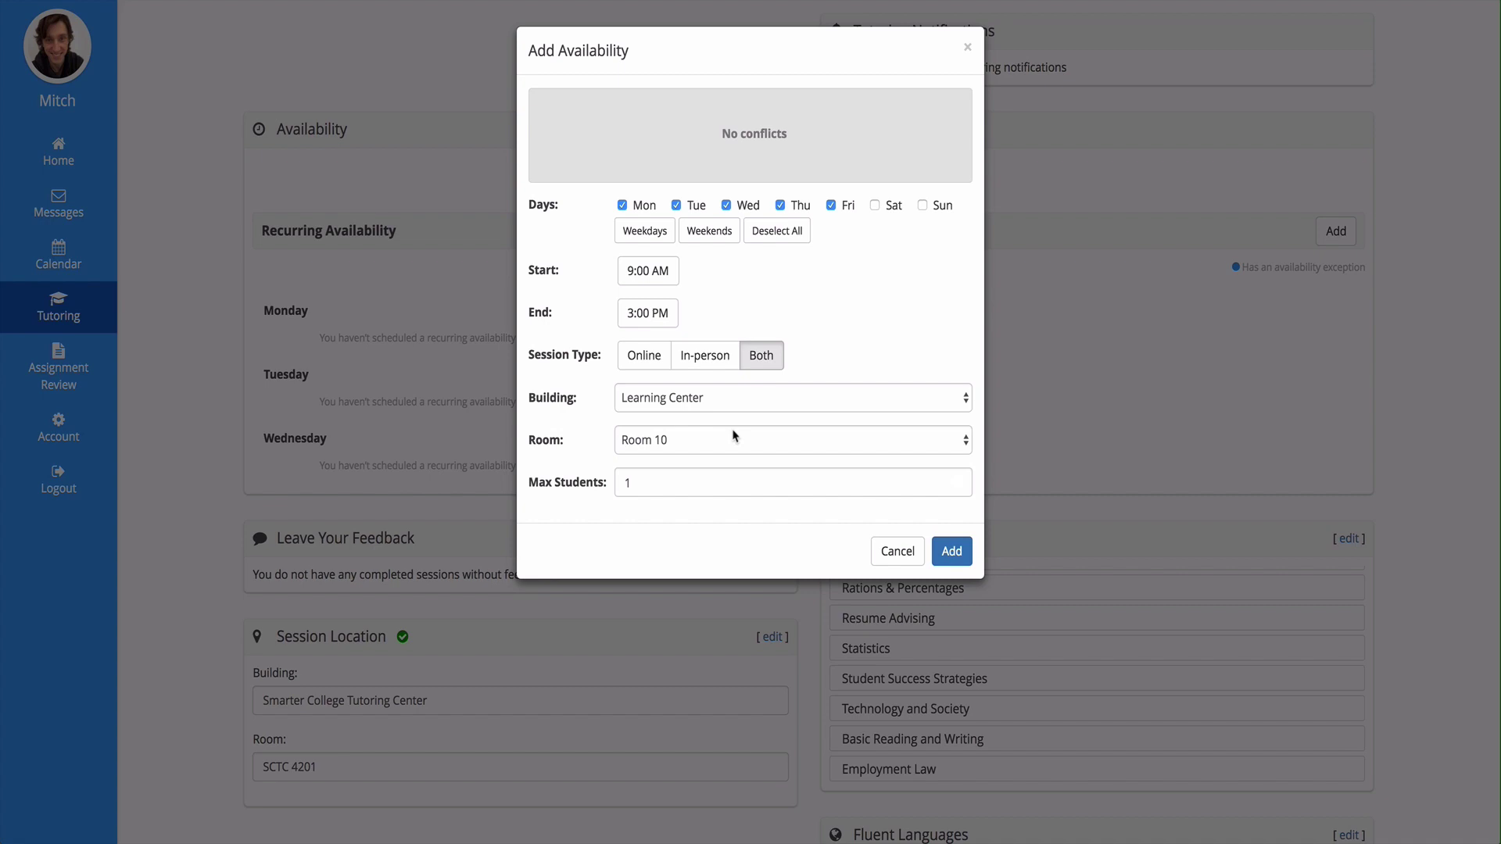
click(735, 480)
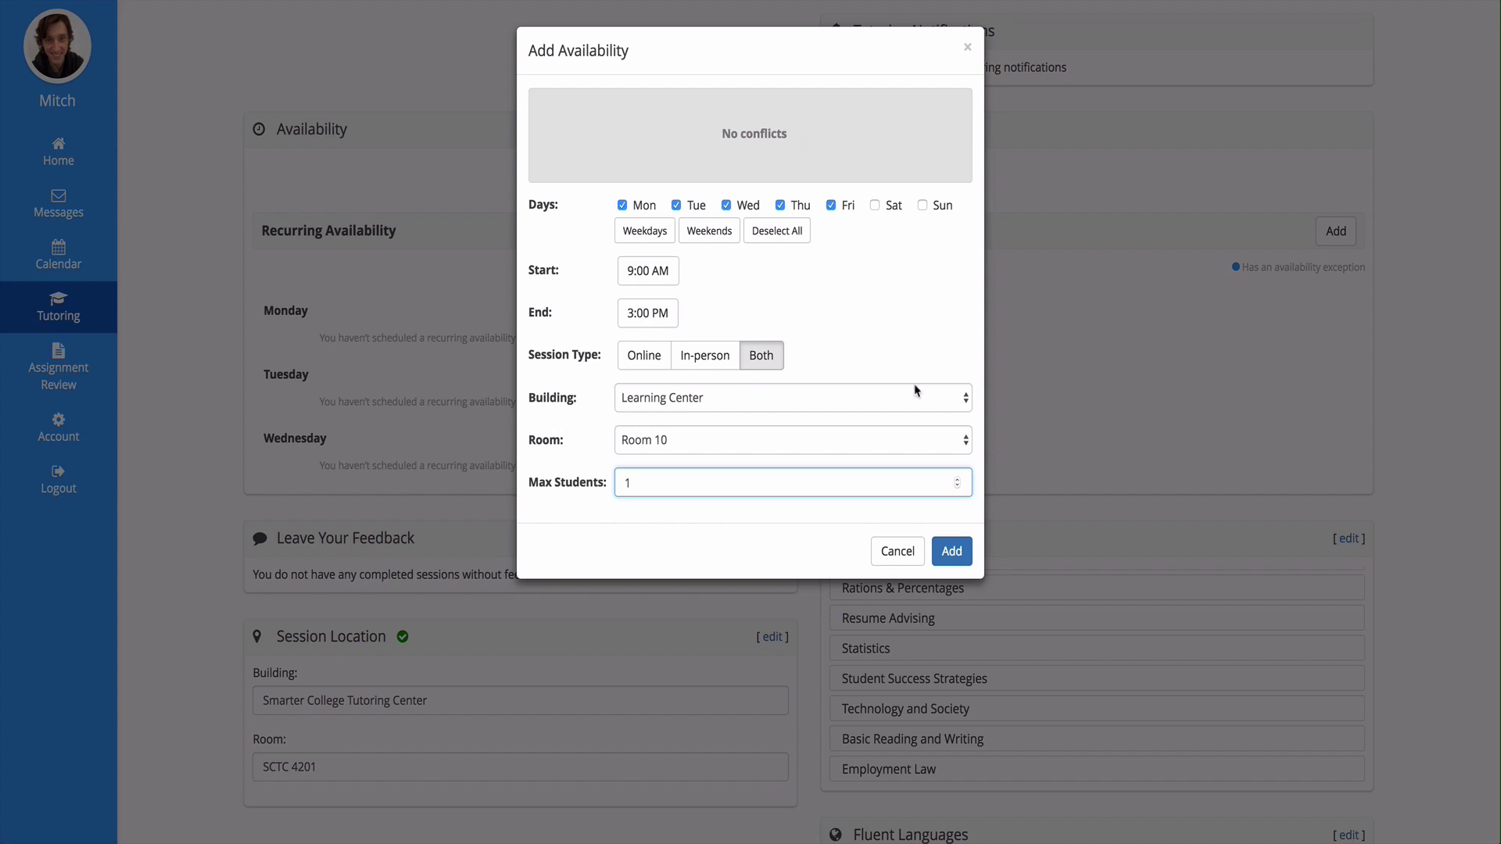
click(952, 553)
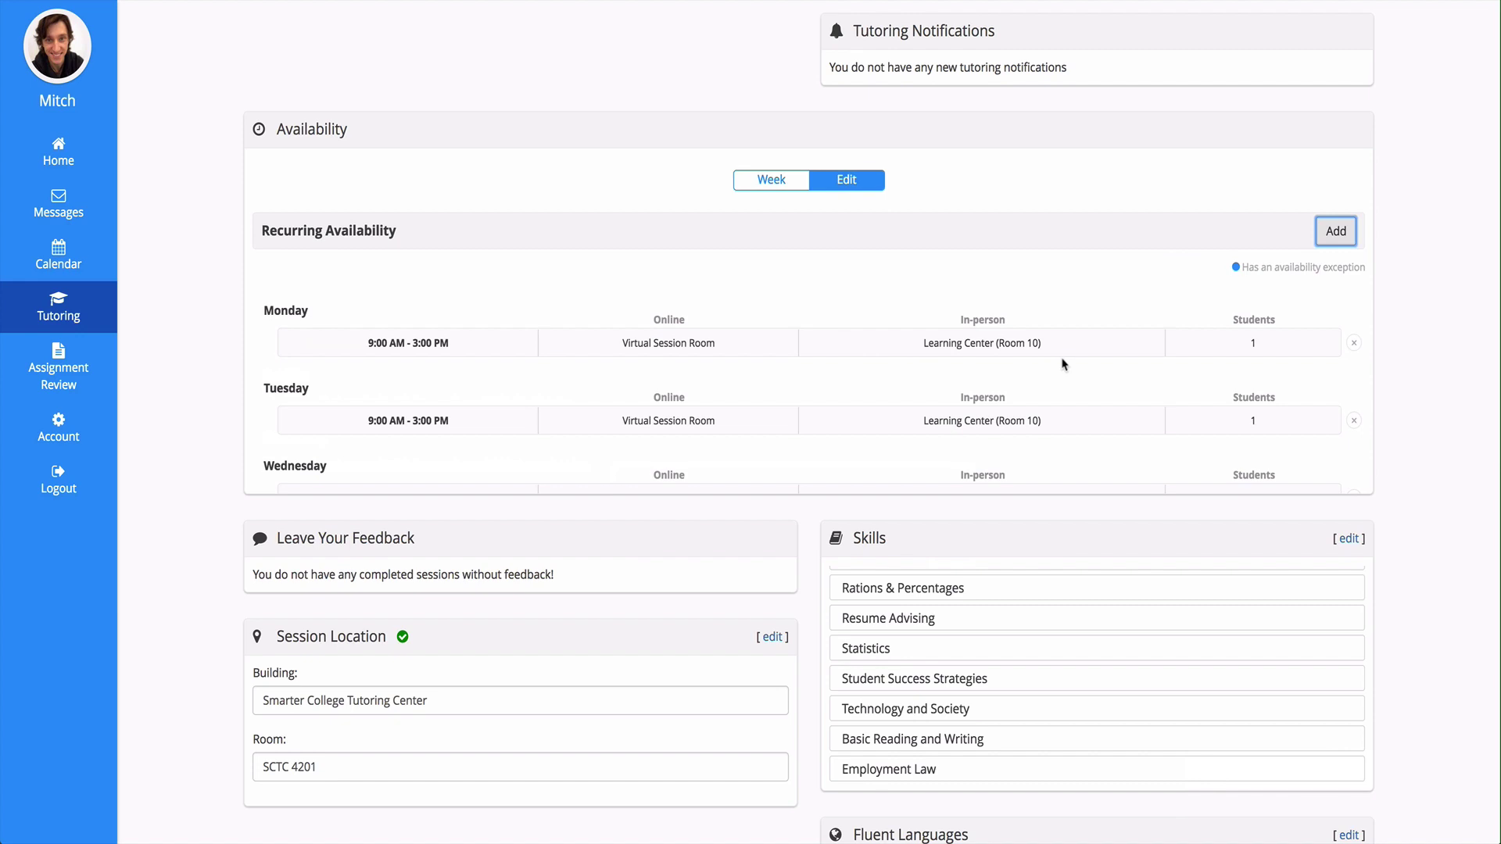
Remove the recurring availability scheduled for Monday
scroll(1063, 363, down, 3)
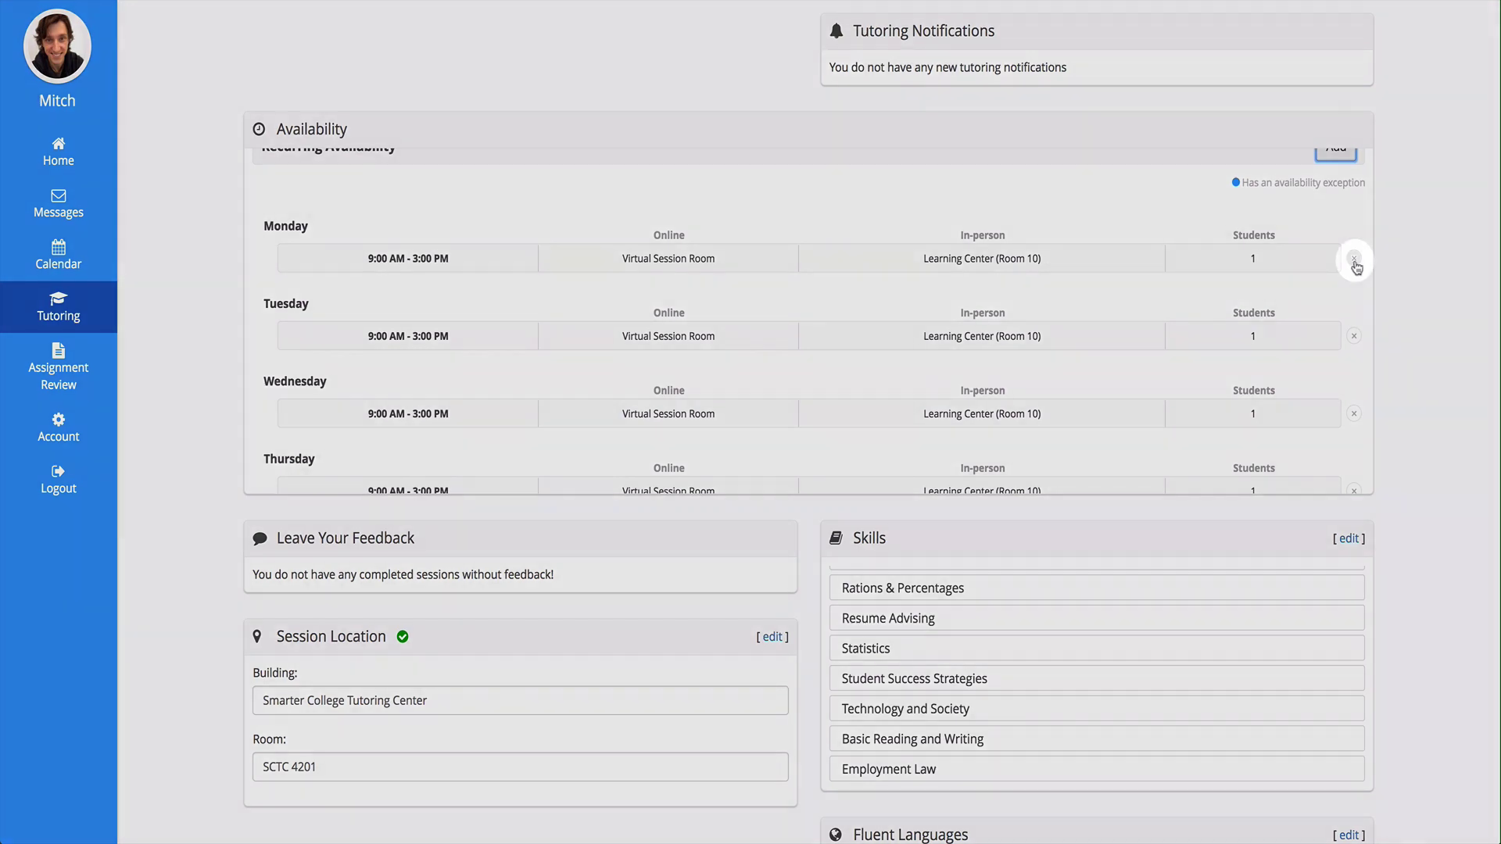
click(1354, 261)
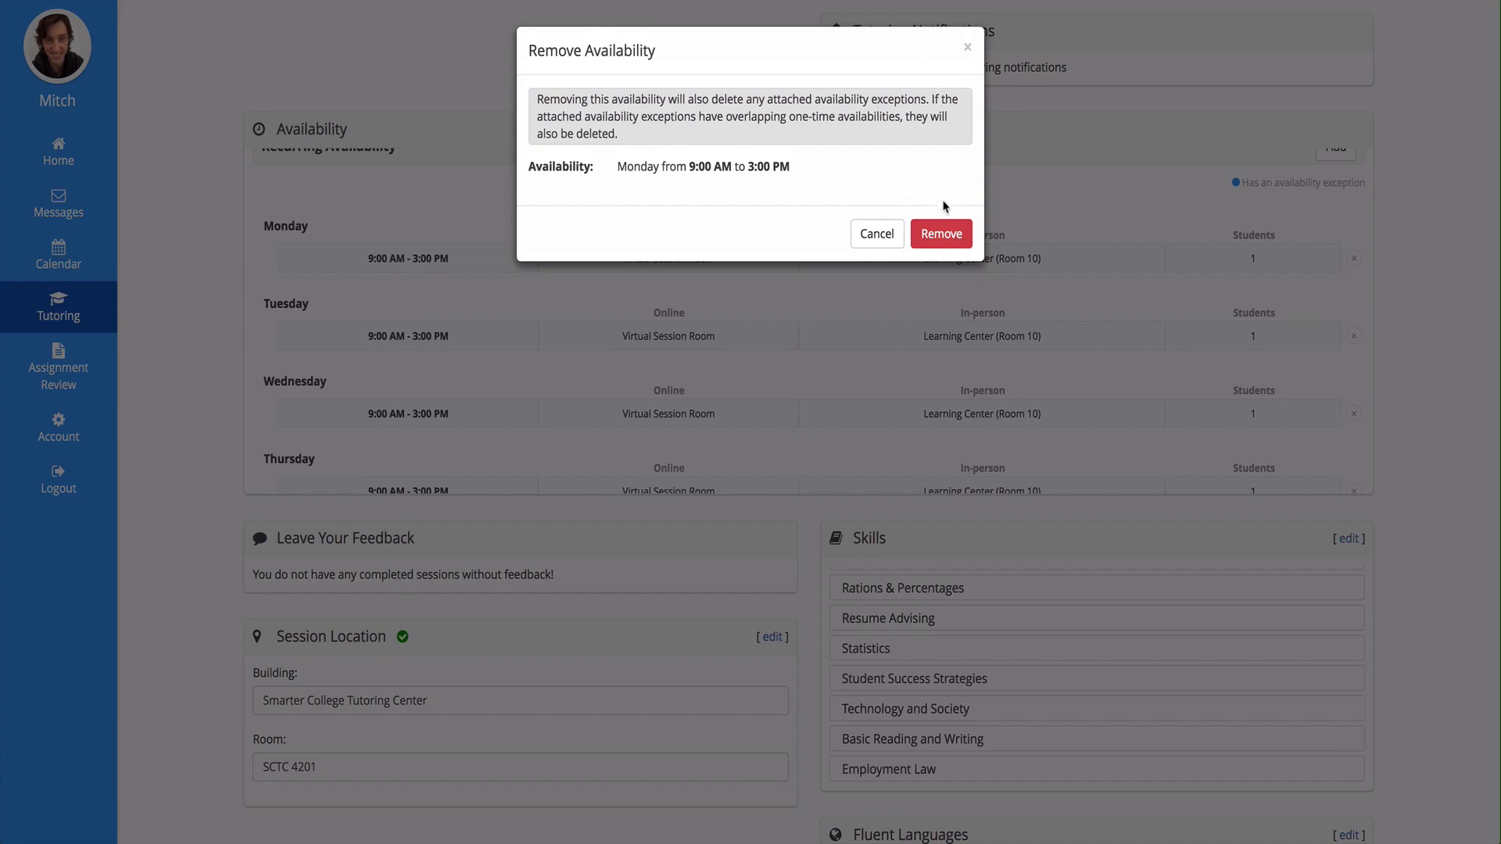
click(944, 242)
Start a one-time availability for Aug 7, 2017, keeping 12:00 PM as its start time
scroll(1015, 298, down, 5)
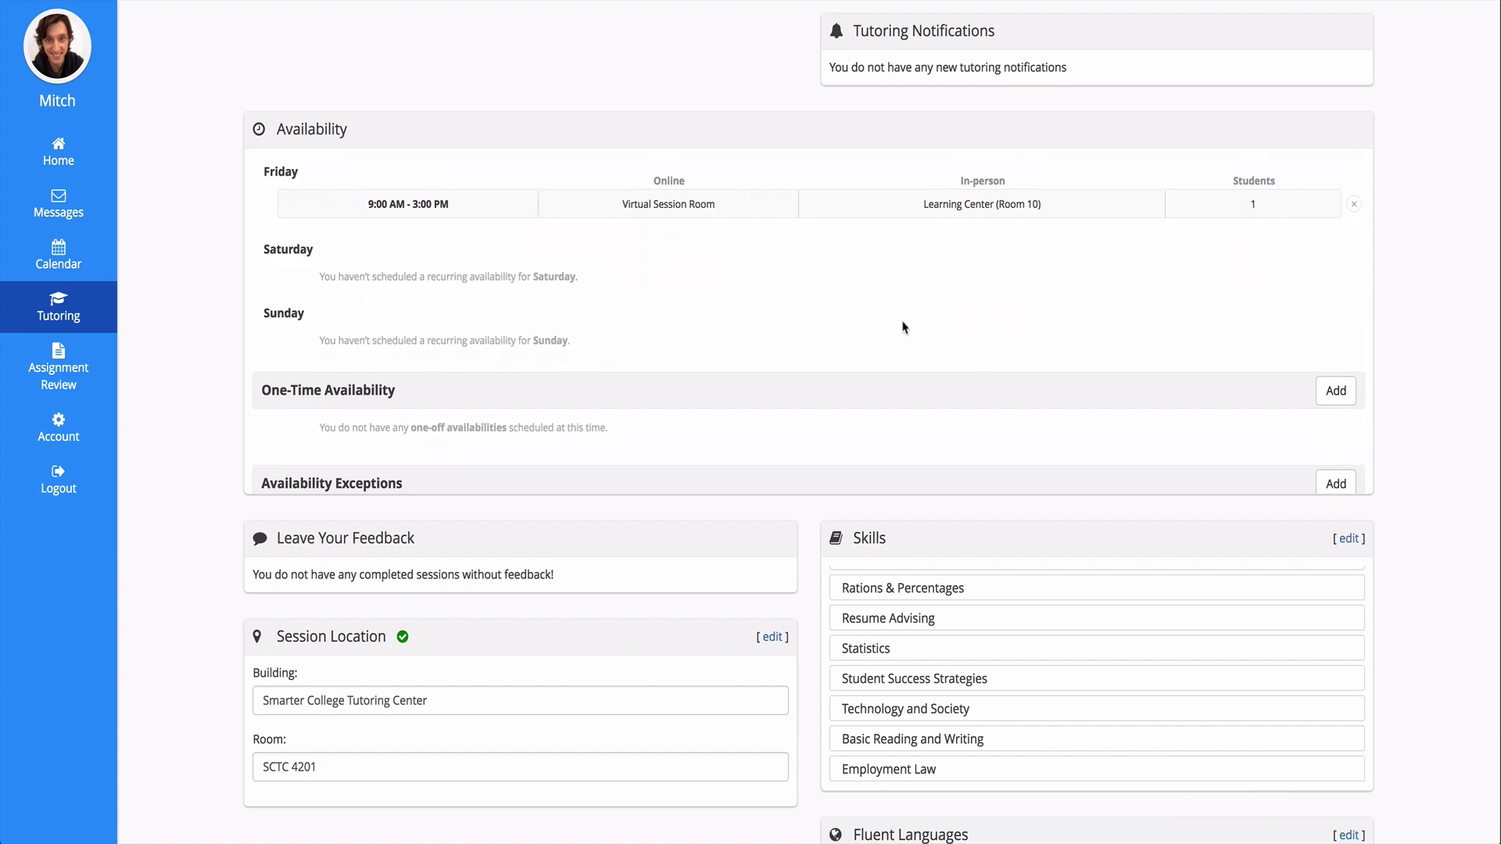
scroll(906, 326, down, 2)
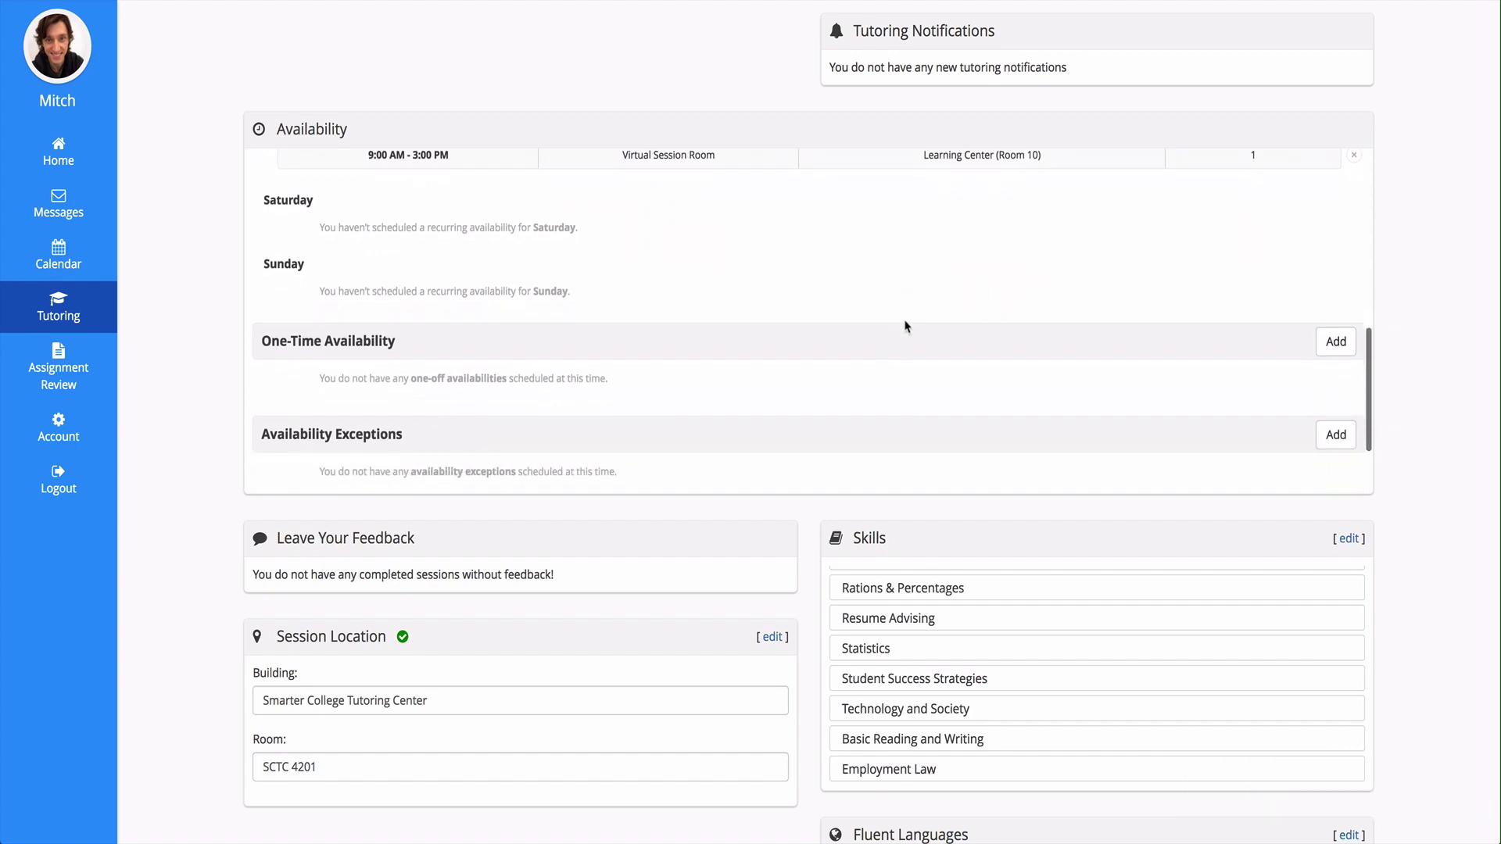
scroll(905, 327, down, 1)
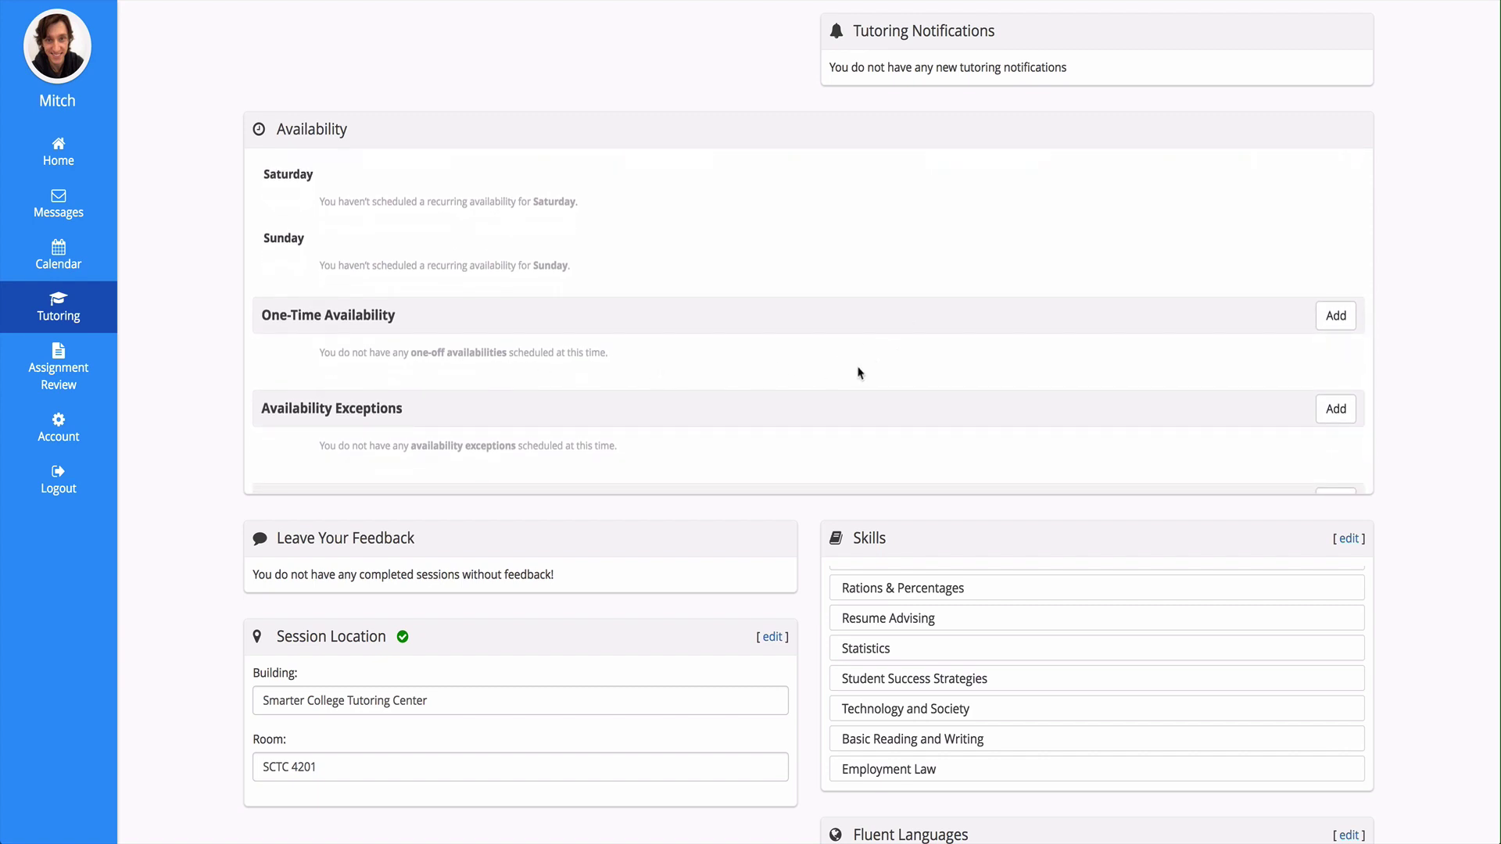
click(1336, 318)
click(692, 209)
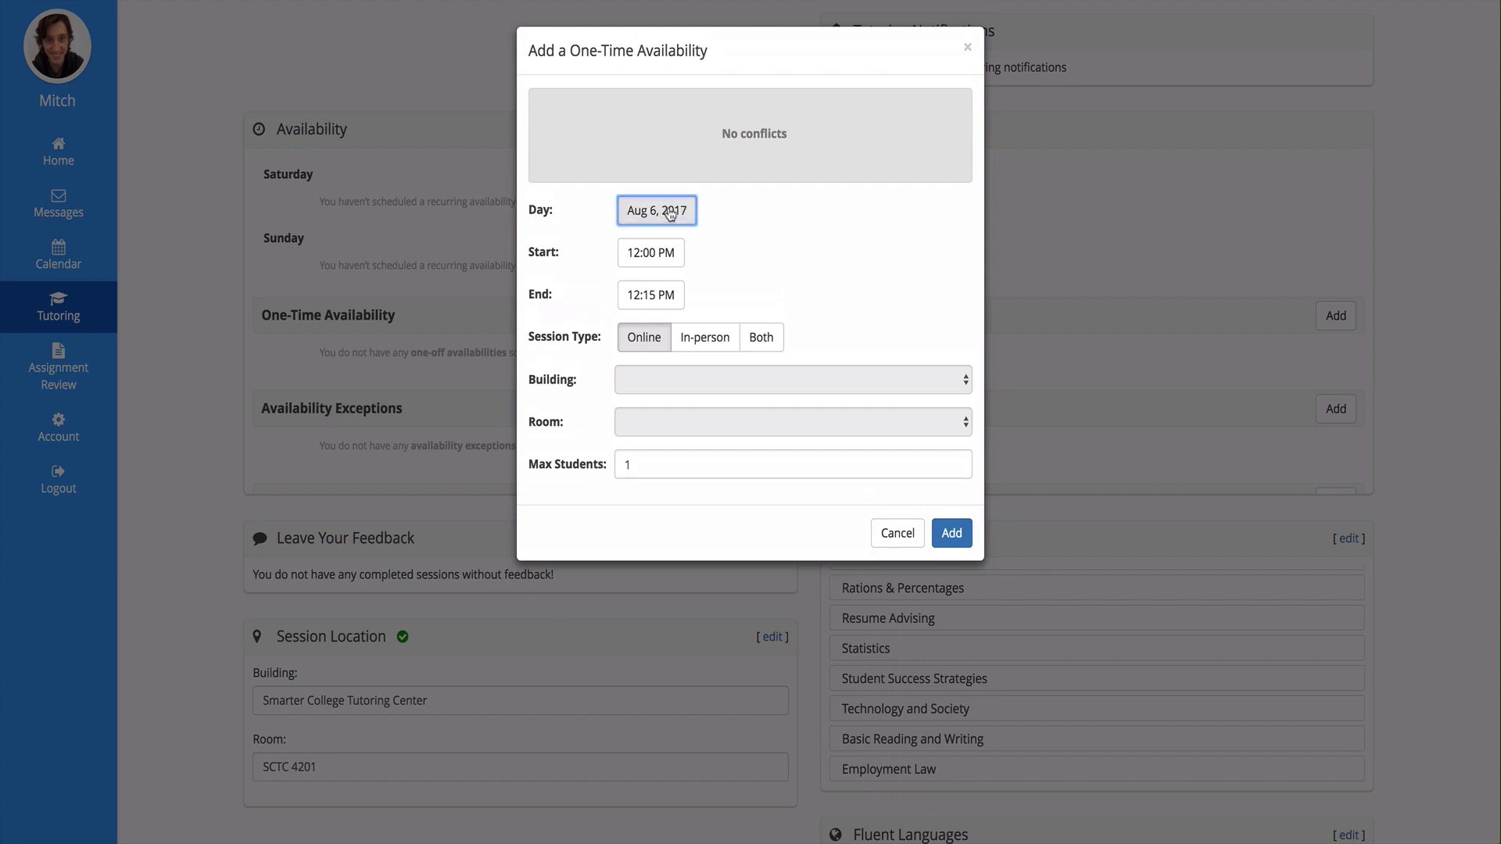
click(671, 317)
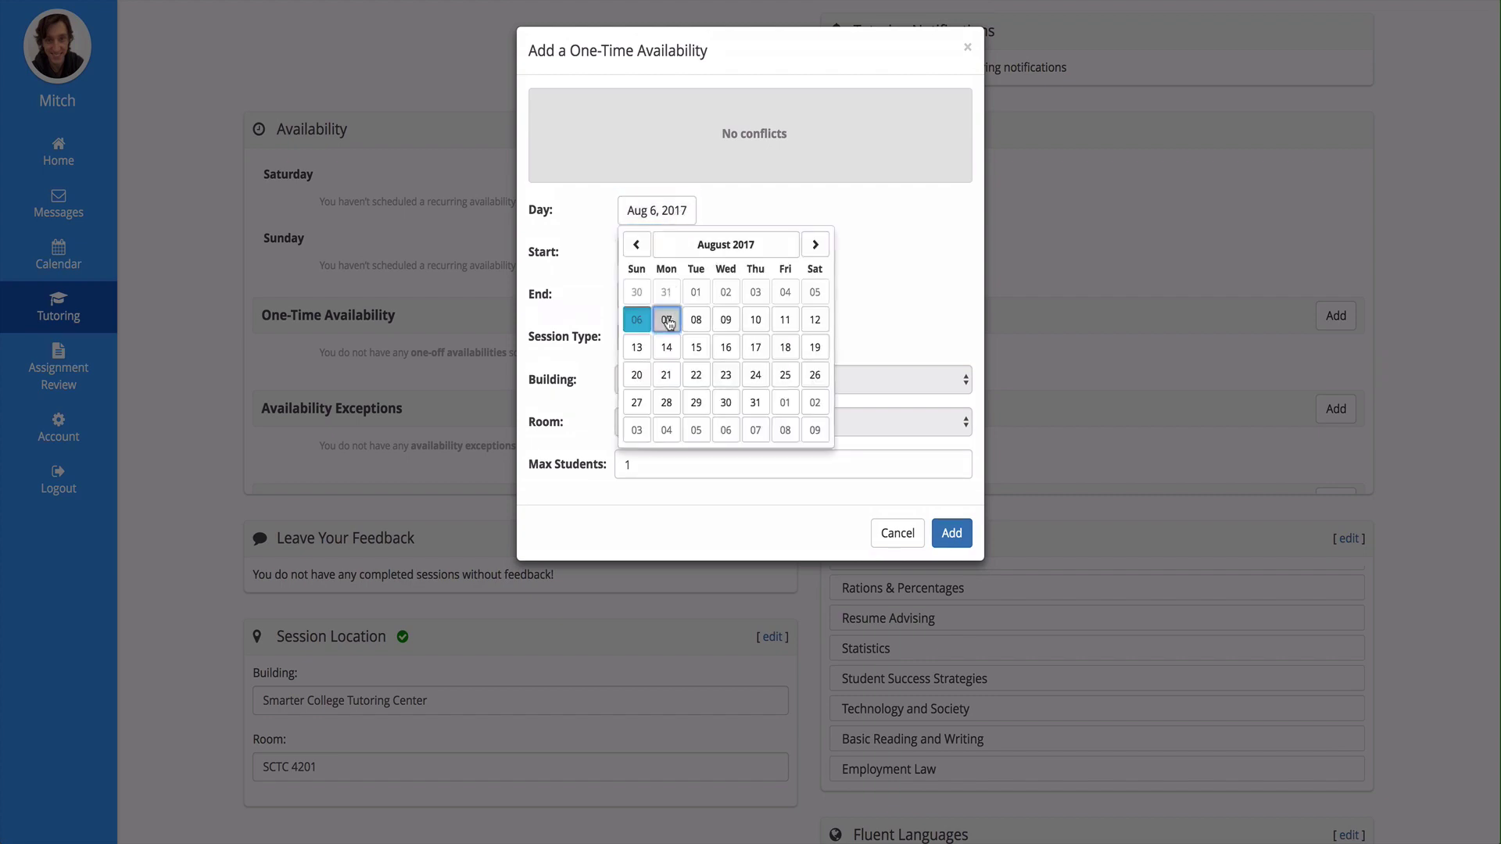
click(655, 254)
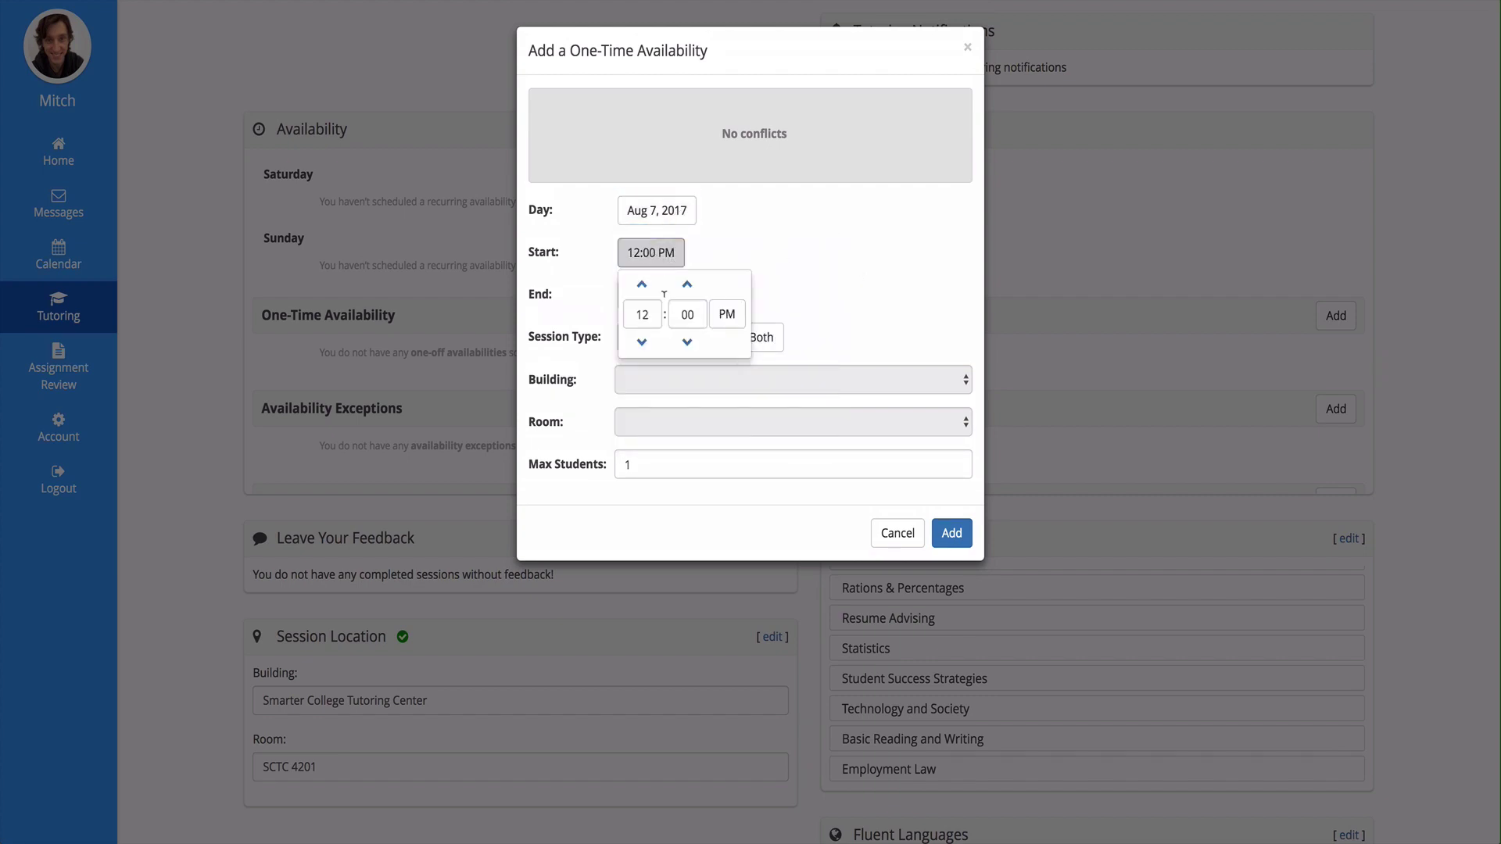
click(831, 277)
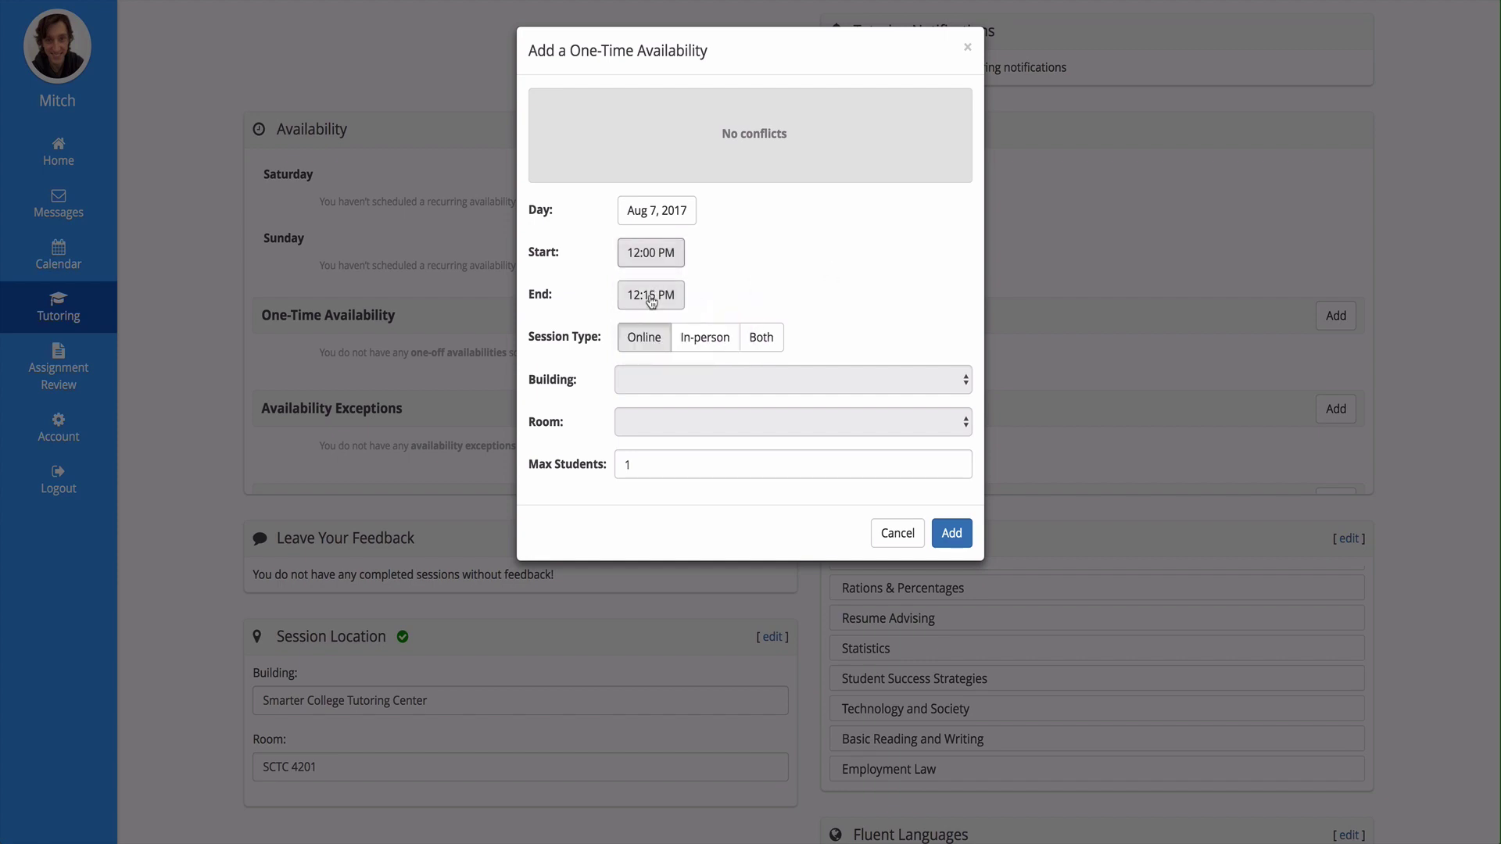
Set the end time of the one-time availability to 3:00 PM and add it as an online session
click(647, 295)
double_click(641, 327)
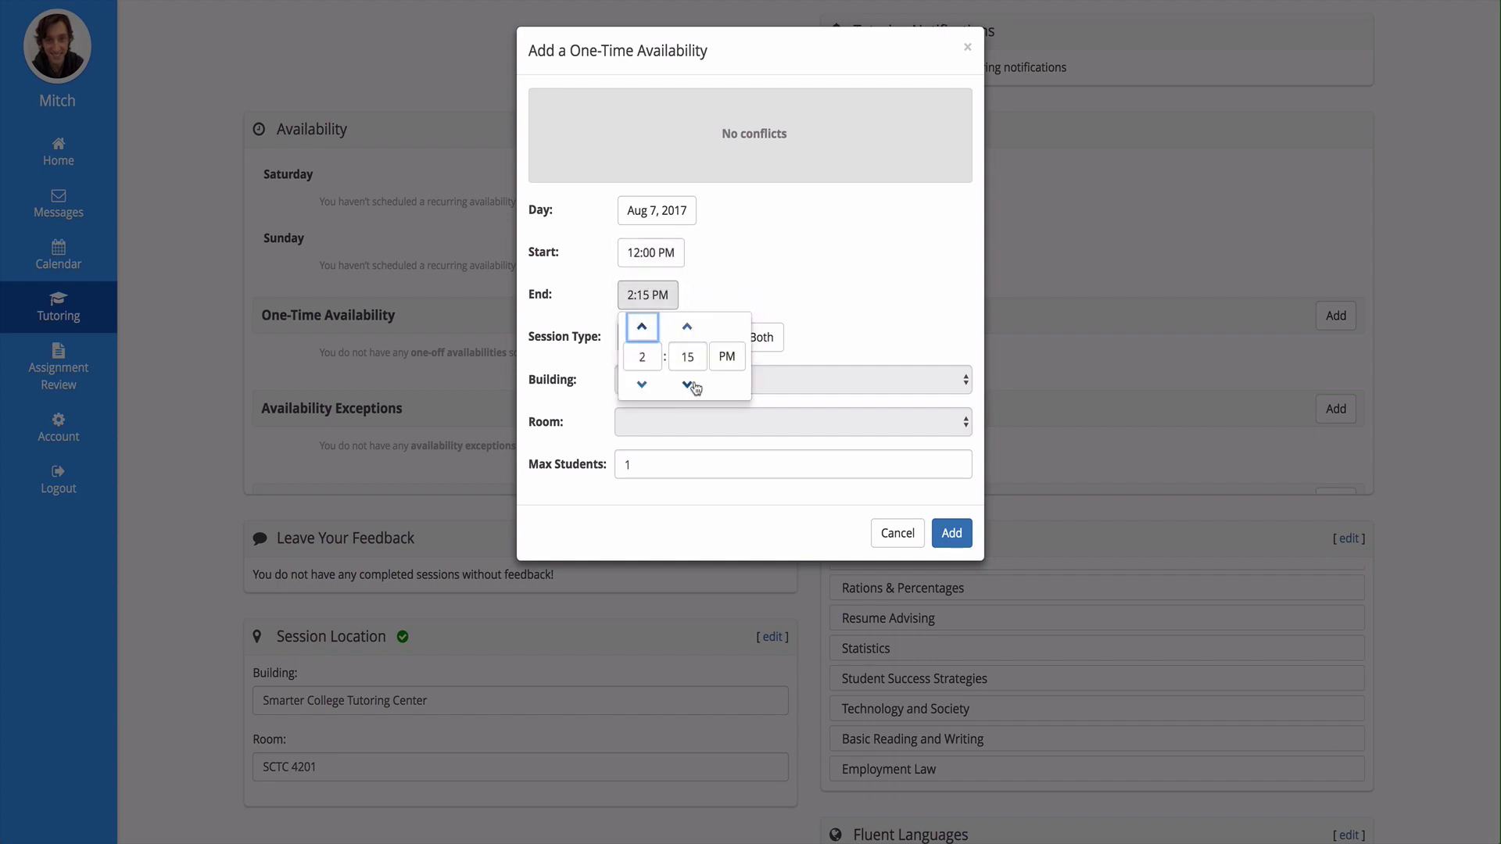
click(687, 384)
click(643, 331)
click(642, 328)
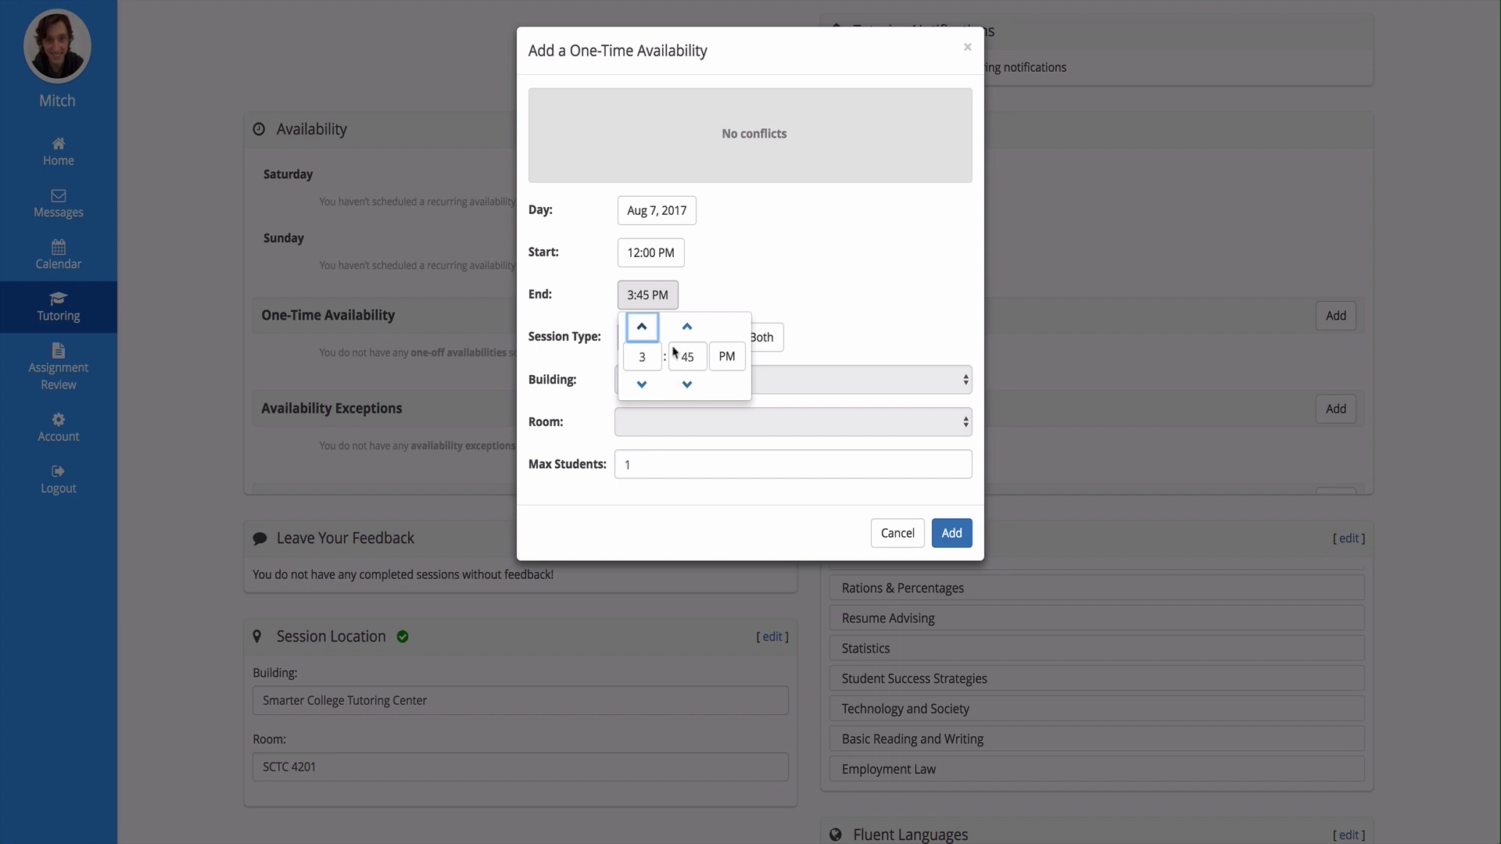
click(687, 384)
click(687, 386)
click(688, 386)
click(858, 306)
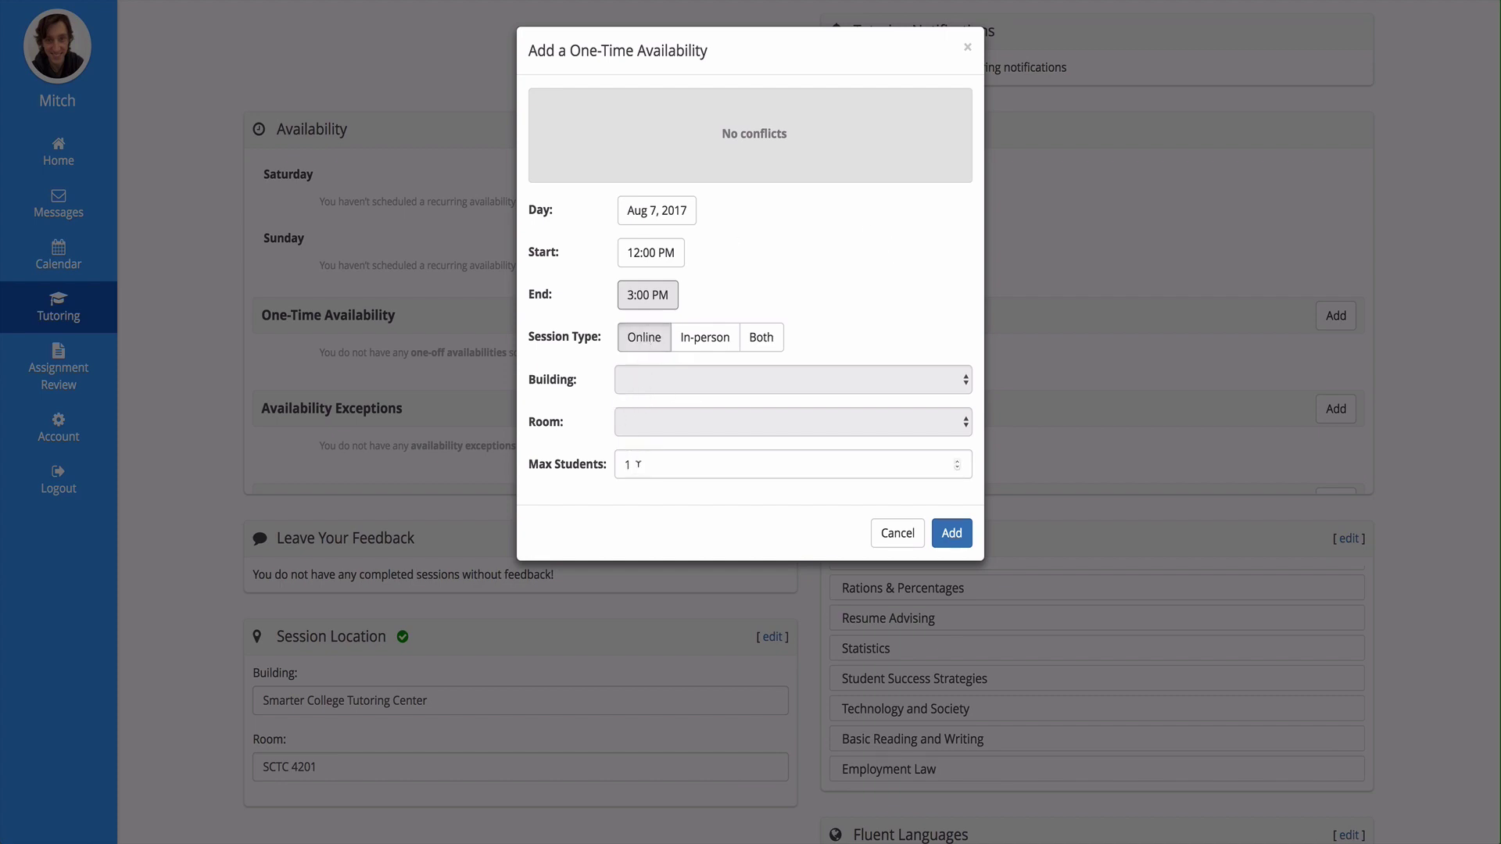
click(951, 532)
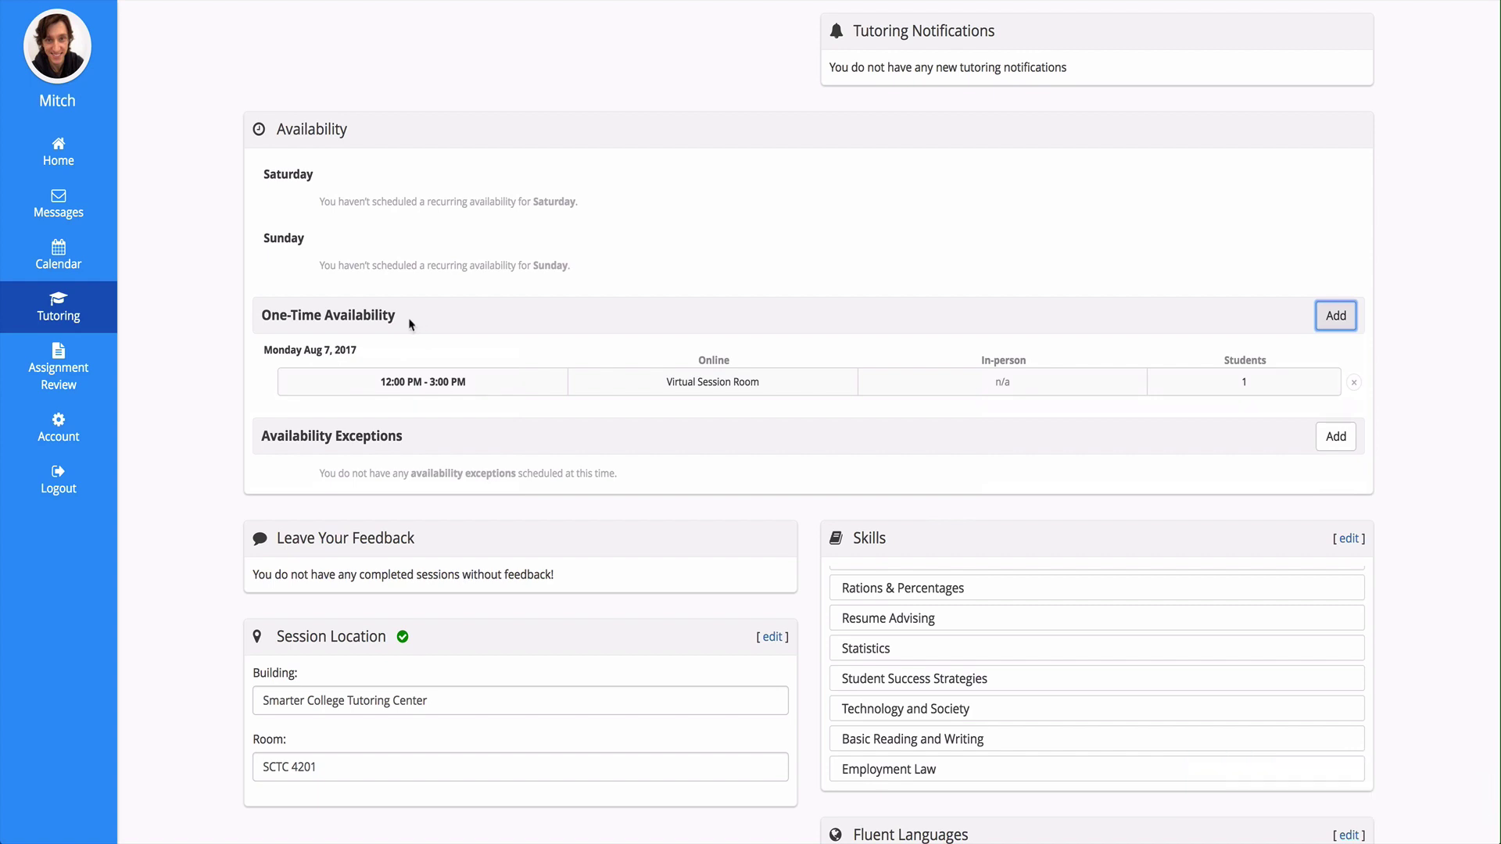
Add an availability exception for Aug 10, 2017 covering the 9:00 AM - 3:00 PM time range
scroll(556, 268, up, 5)
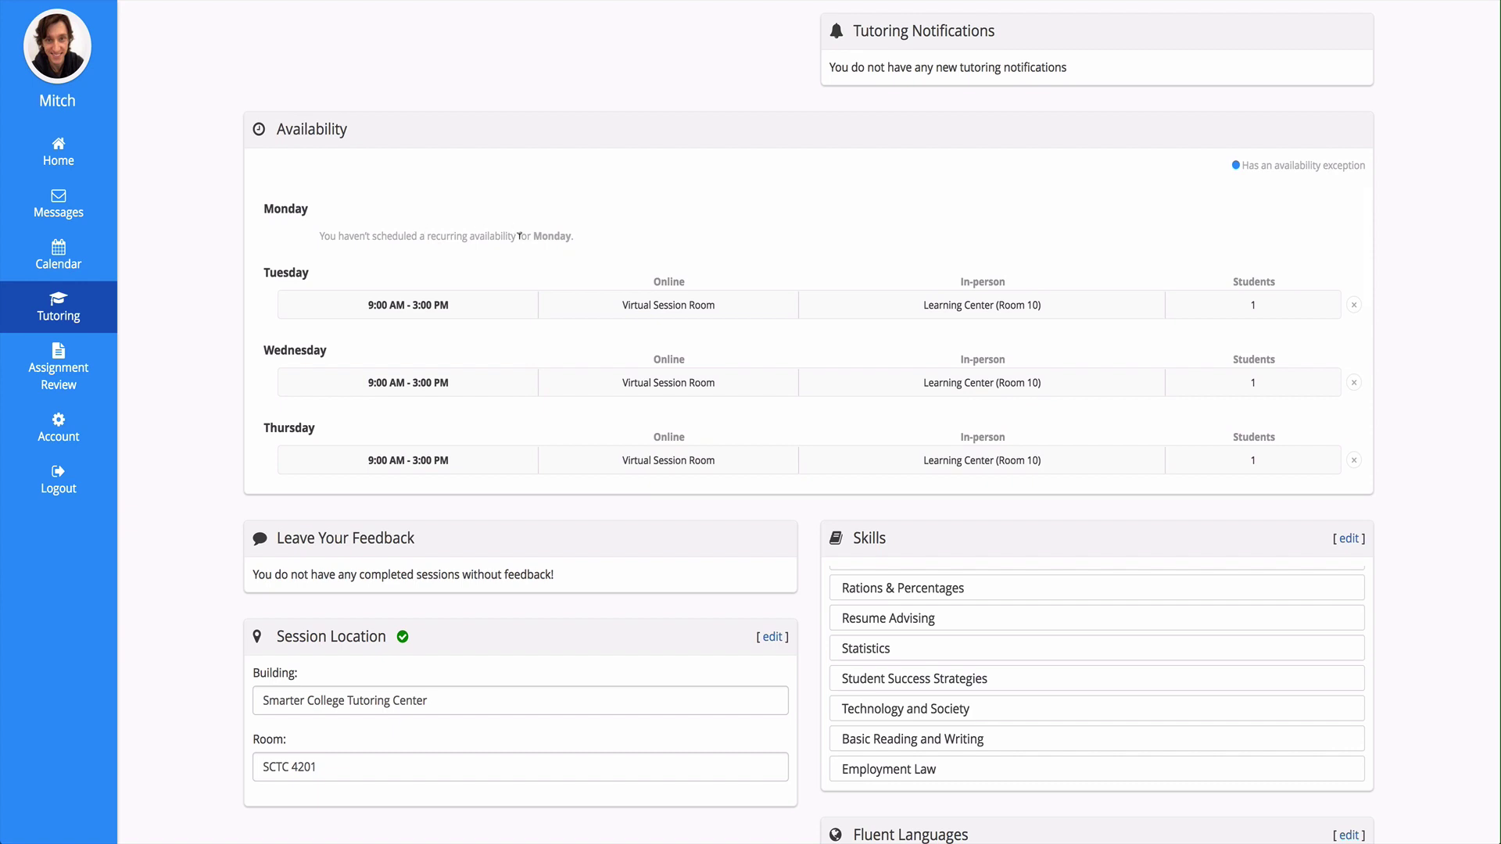
scroll(711, 336, down, 5)
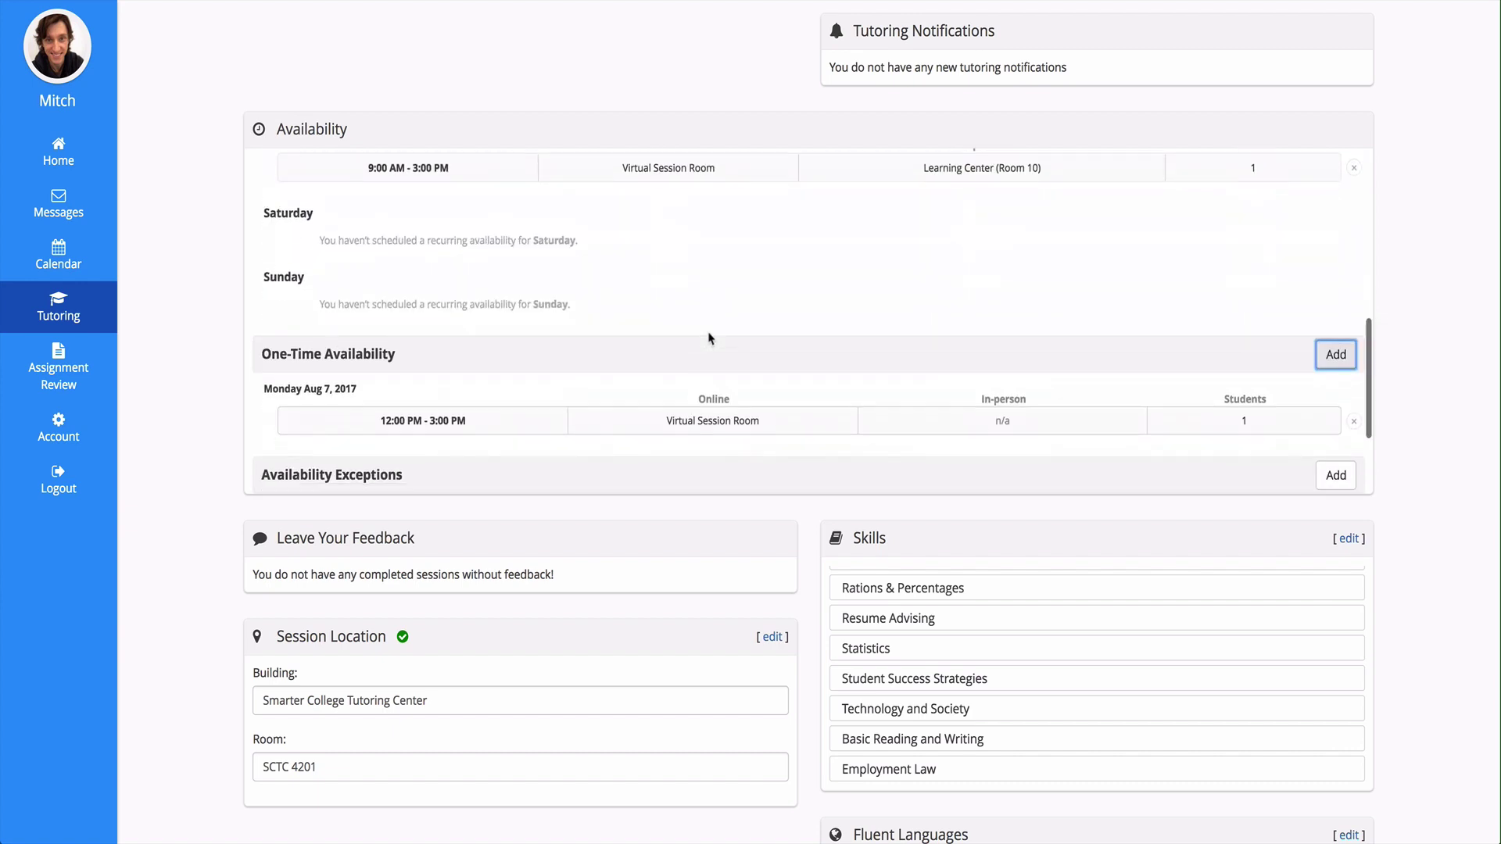
scroll(748, 265, down, 3)
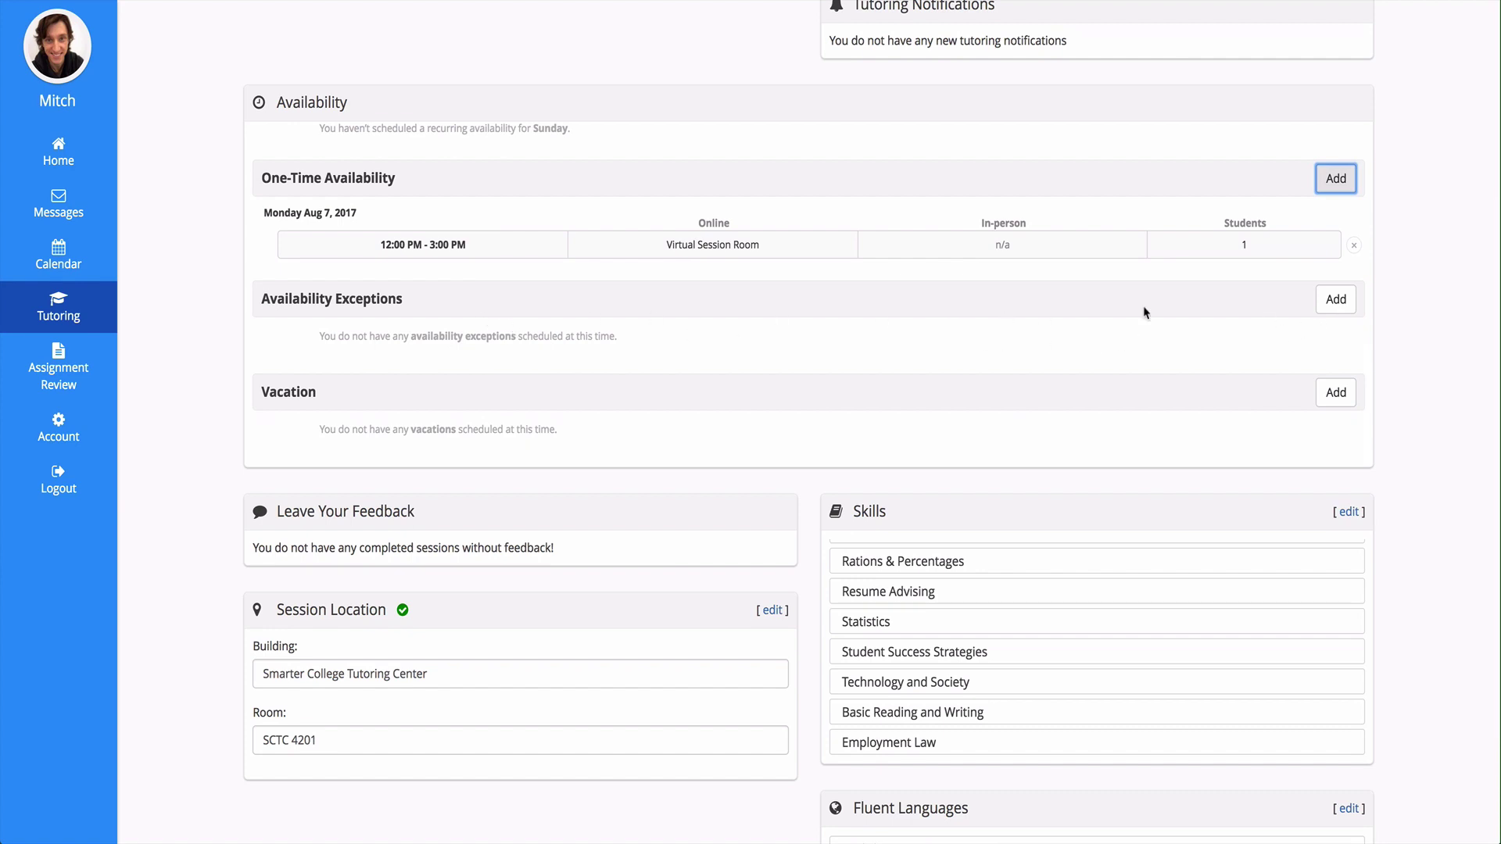
click(1335, 300)
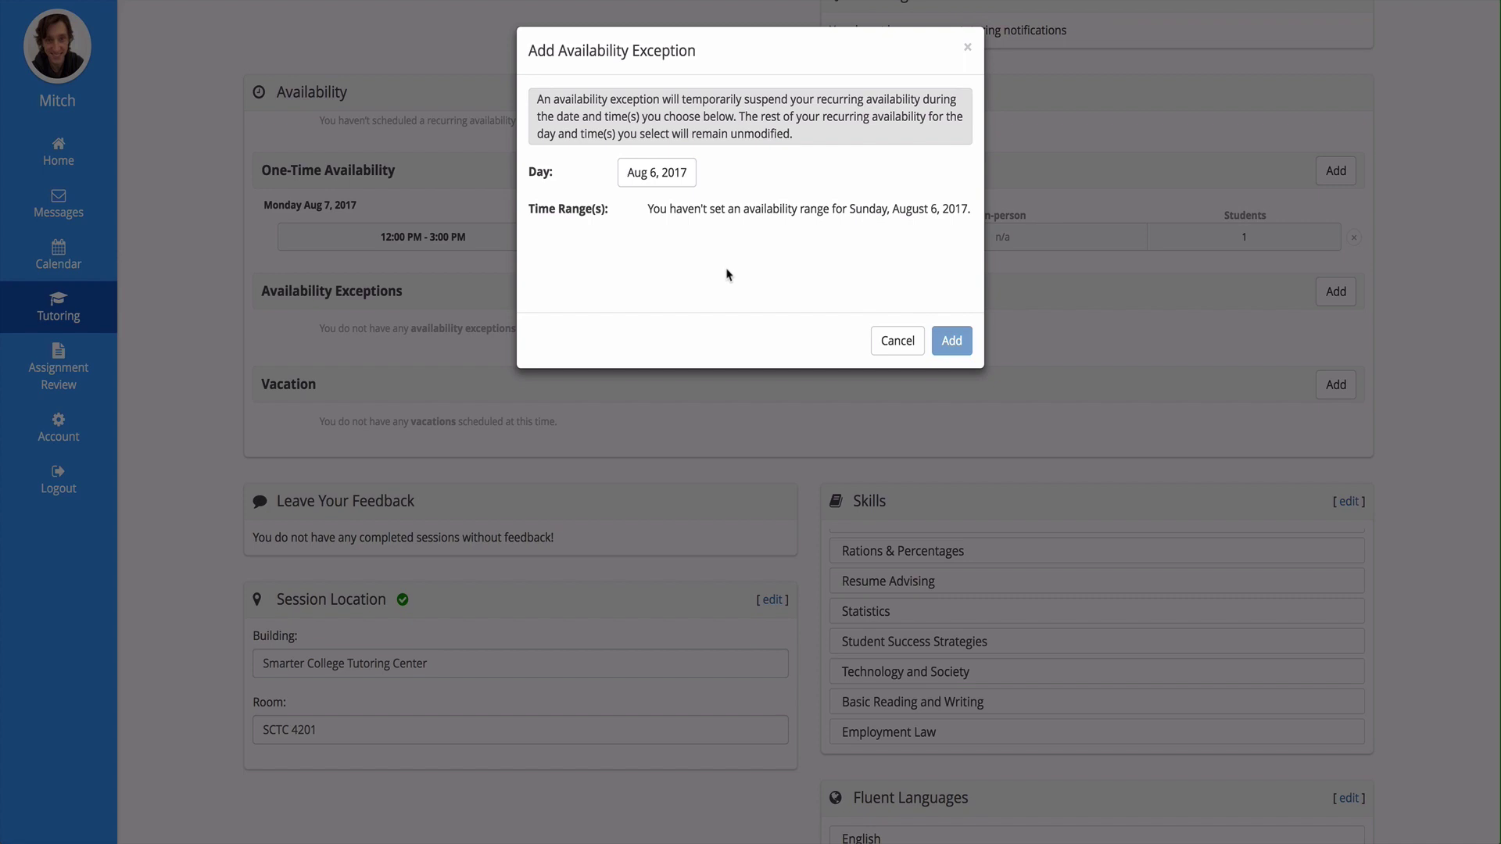
click(665, 174)
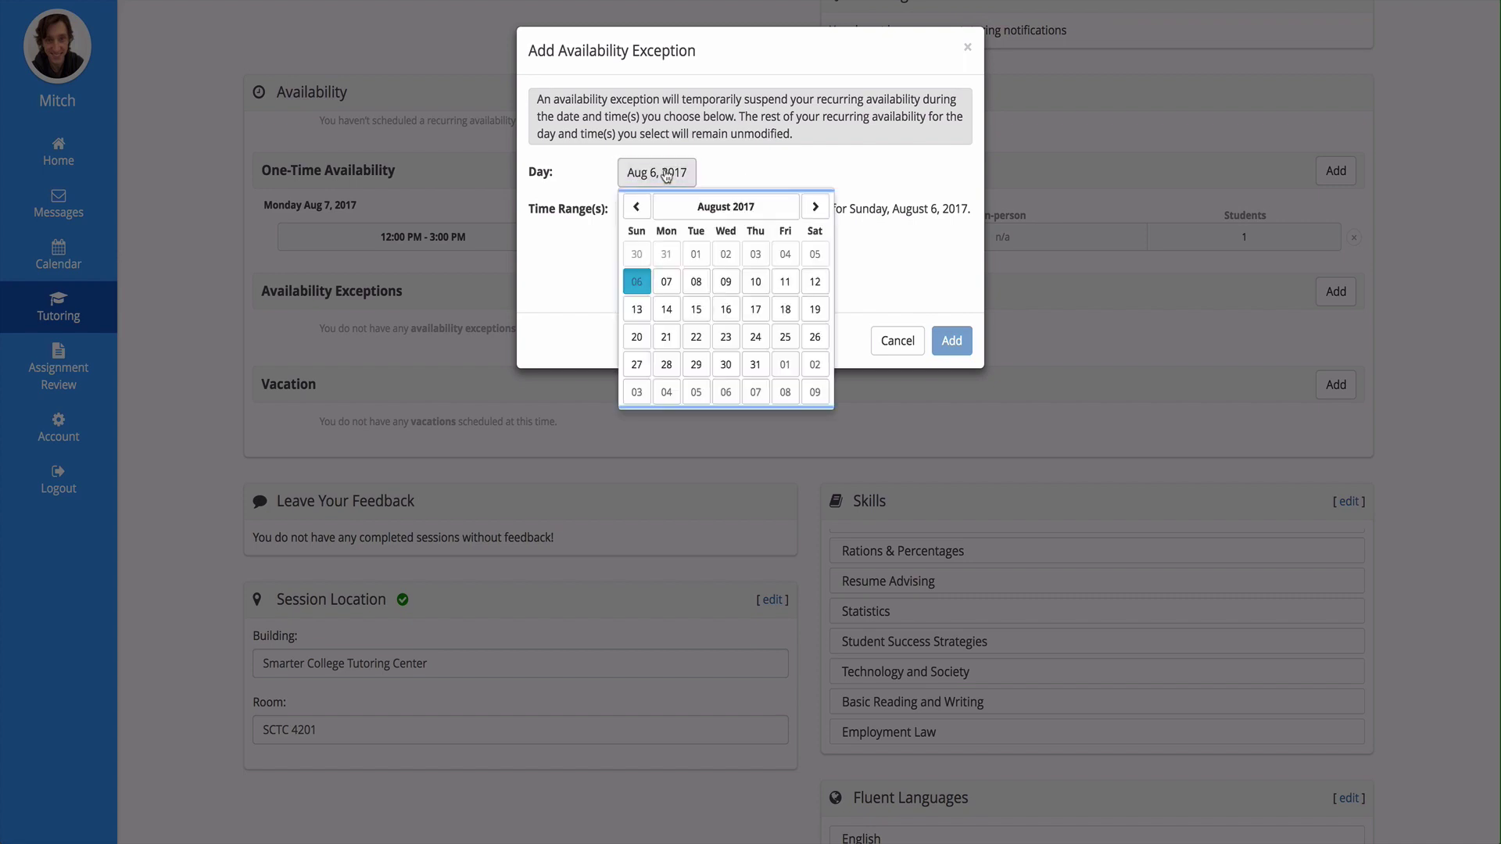
click(755, 283)
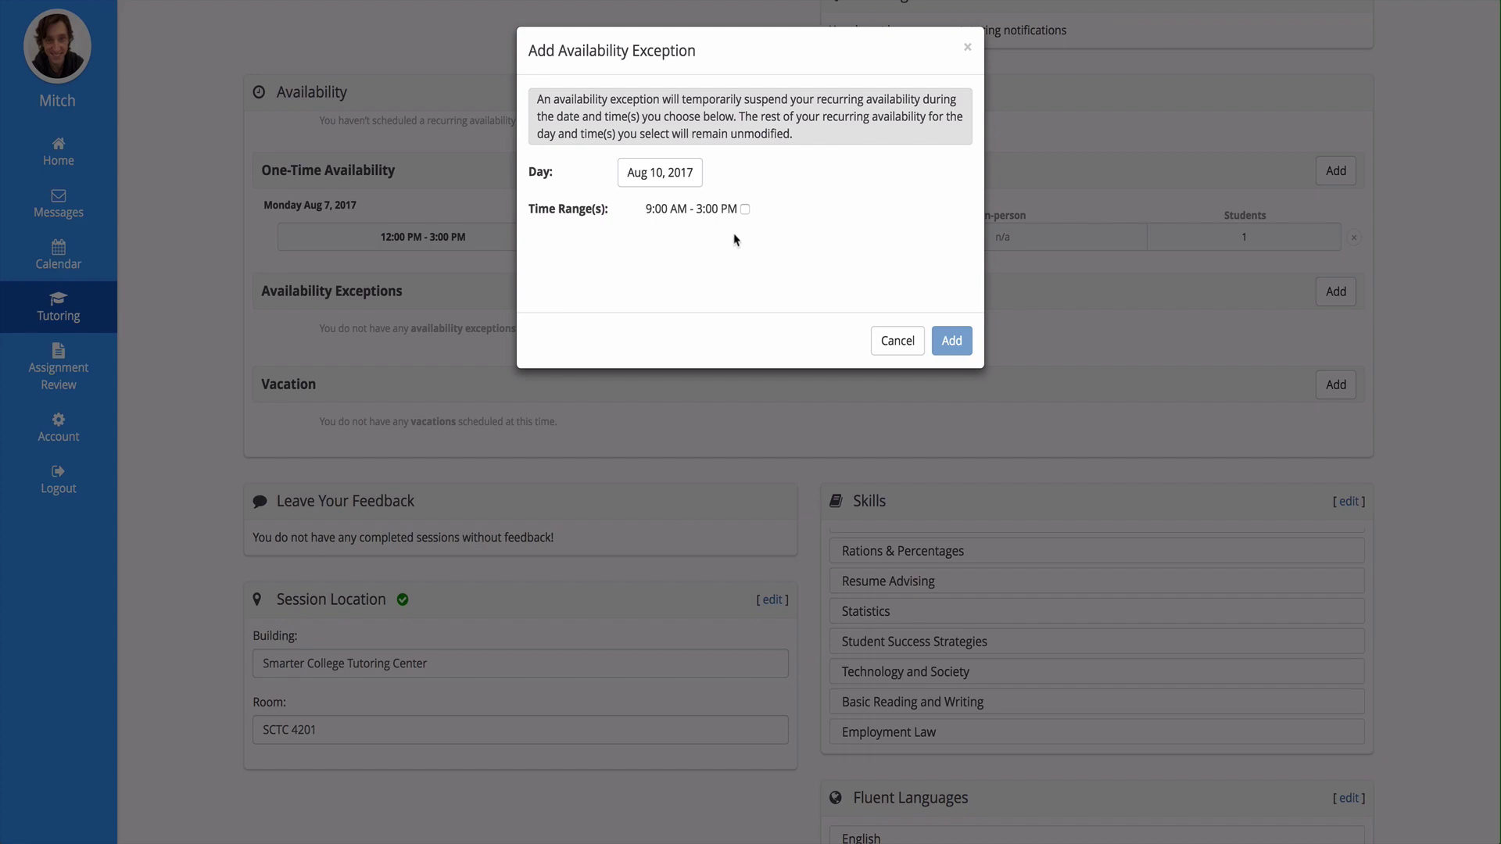
click(745, 210)
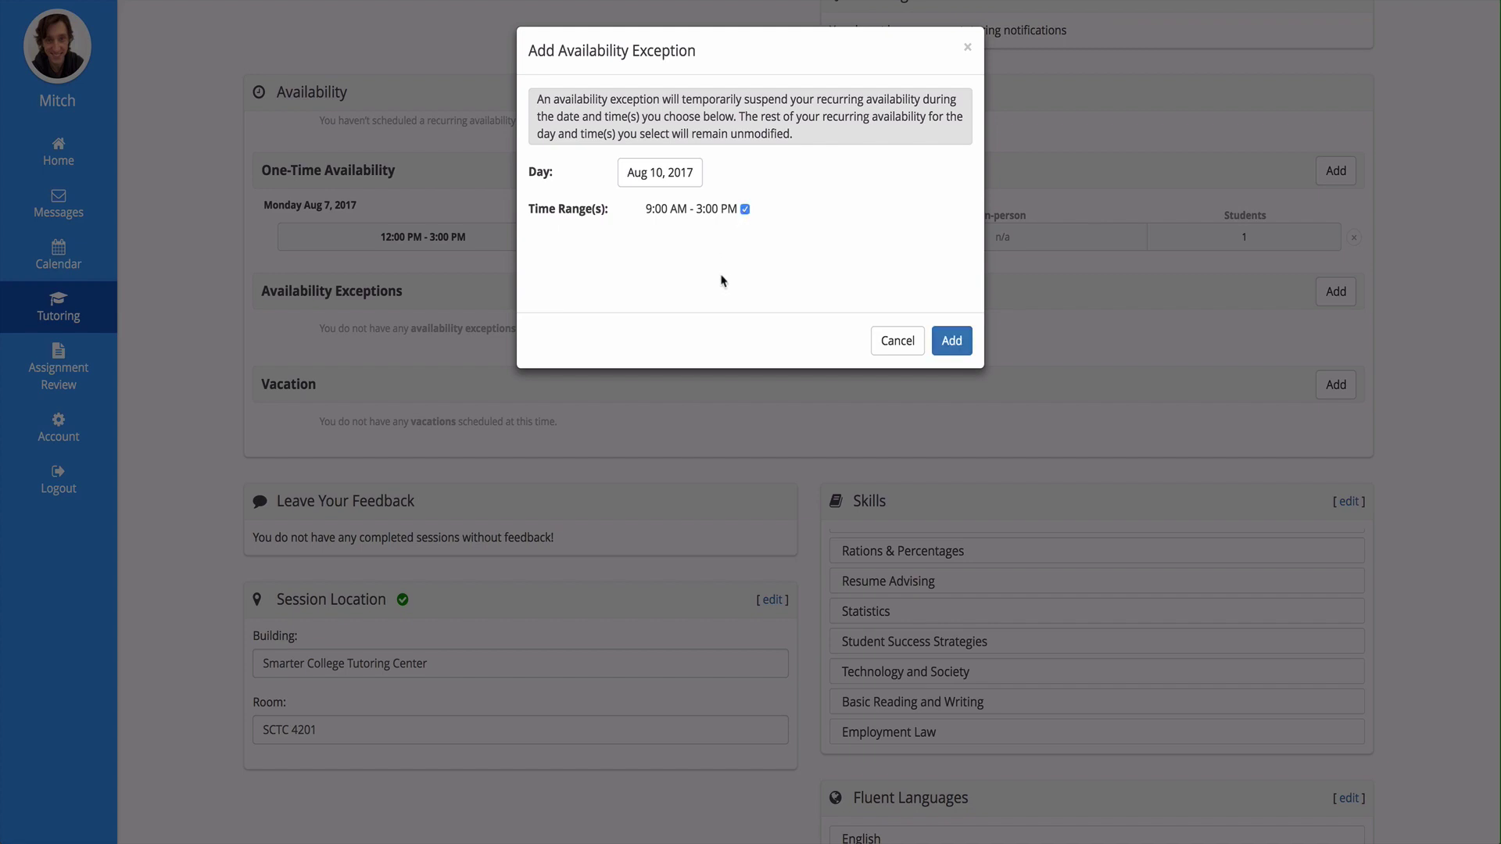
click(957, 344)
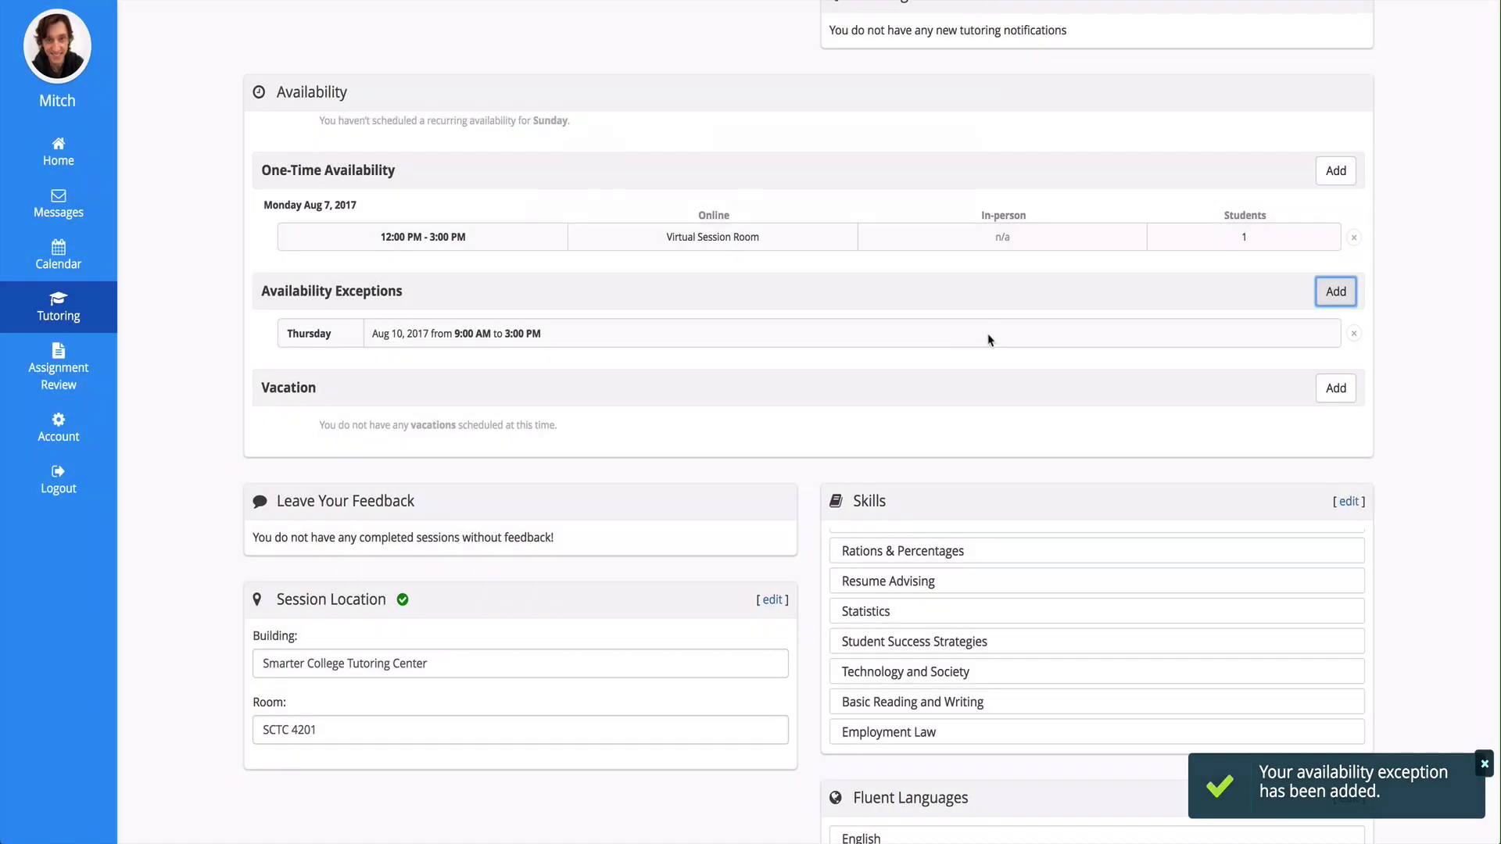
Examine the recurring availability list for the marker that flags the day with an availability exception
scroll(989, 336, up, 5)
scroll(967, 326, up, 2)
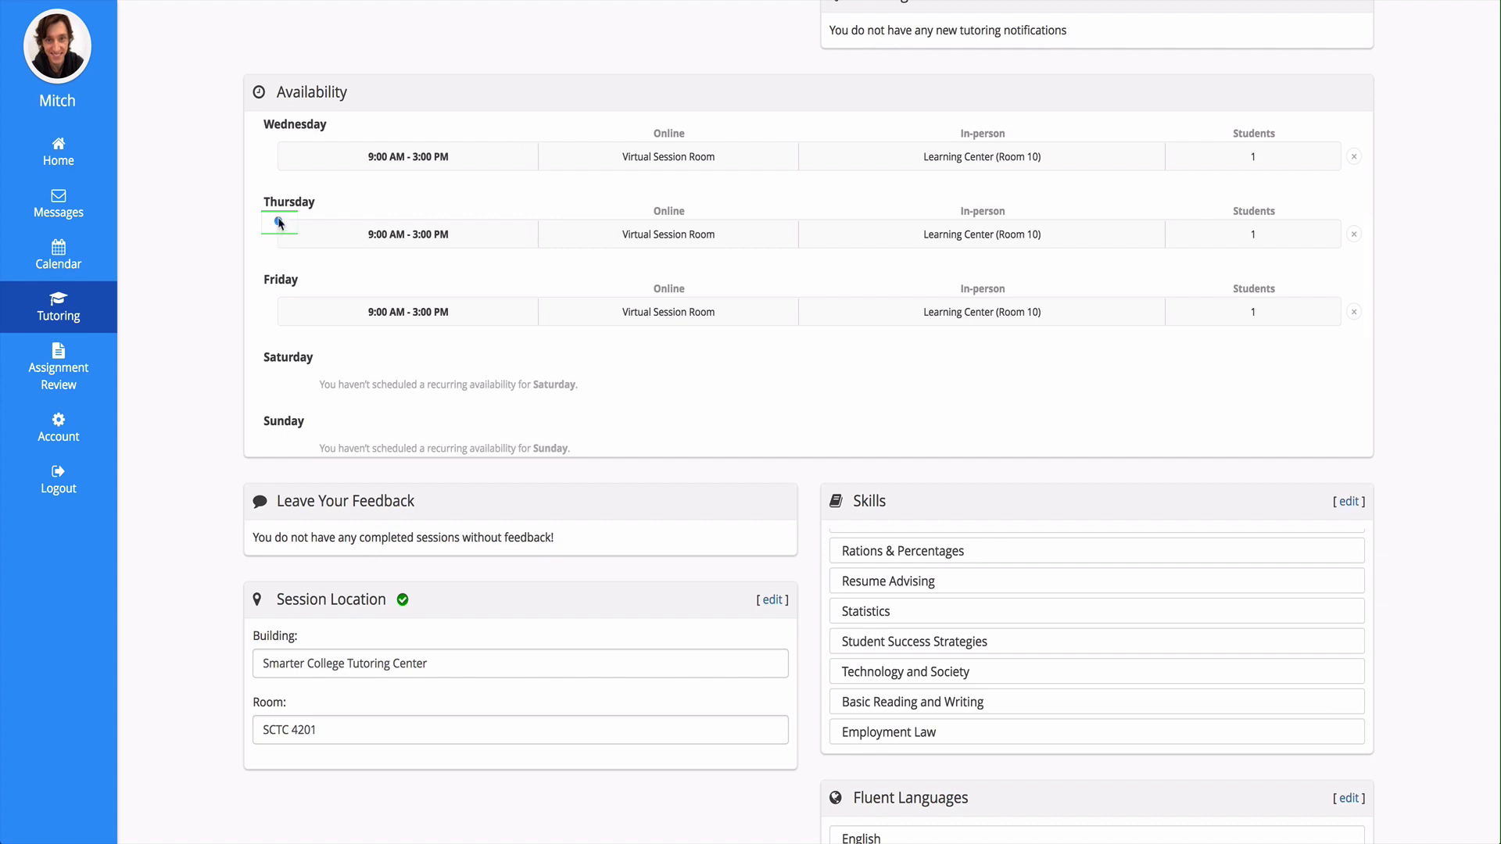
scroll(1130, 261, up, 1)
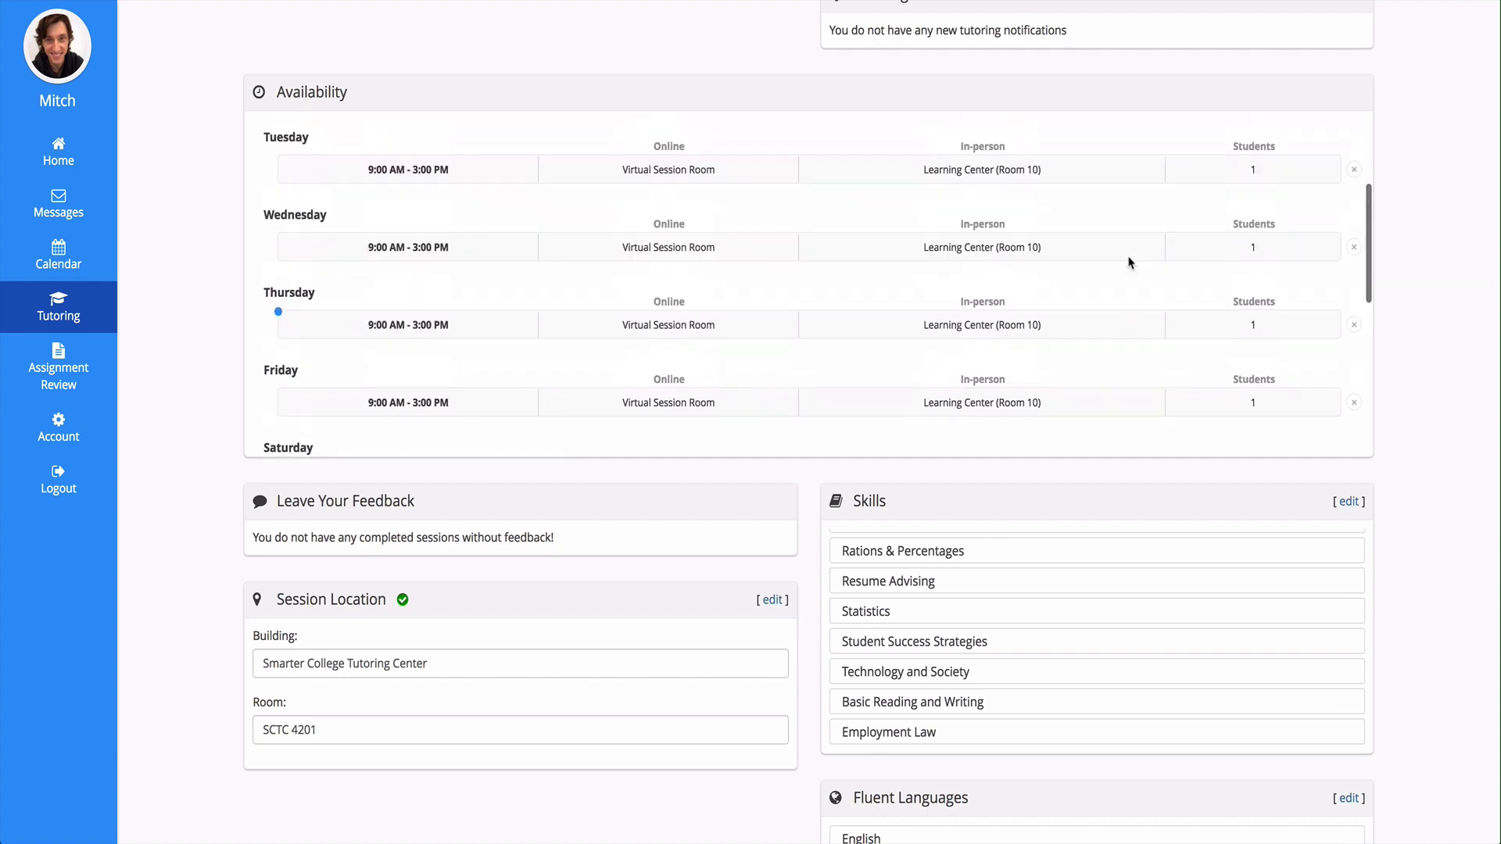
scroll(1129, 262, up, 5)
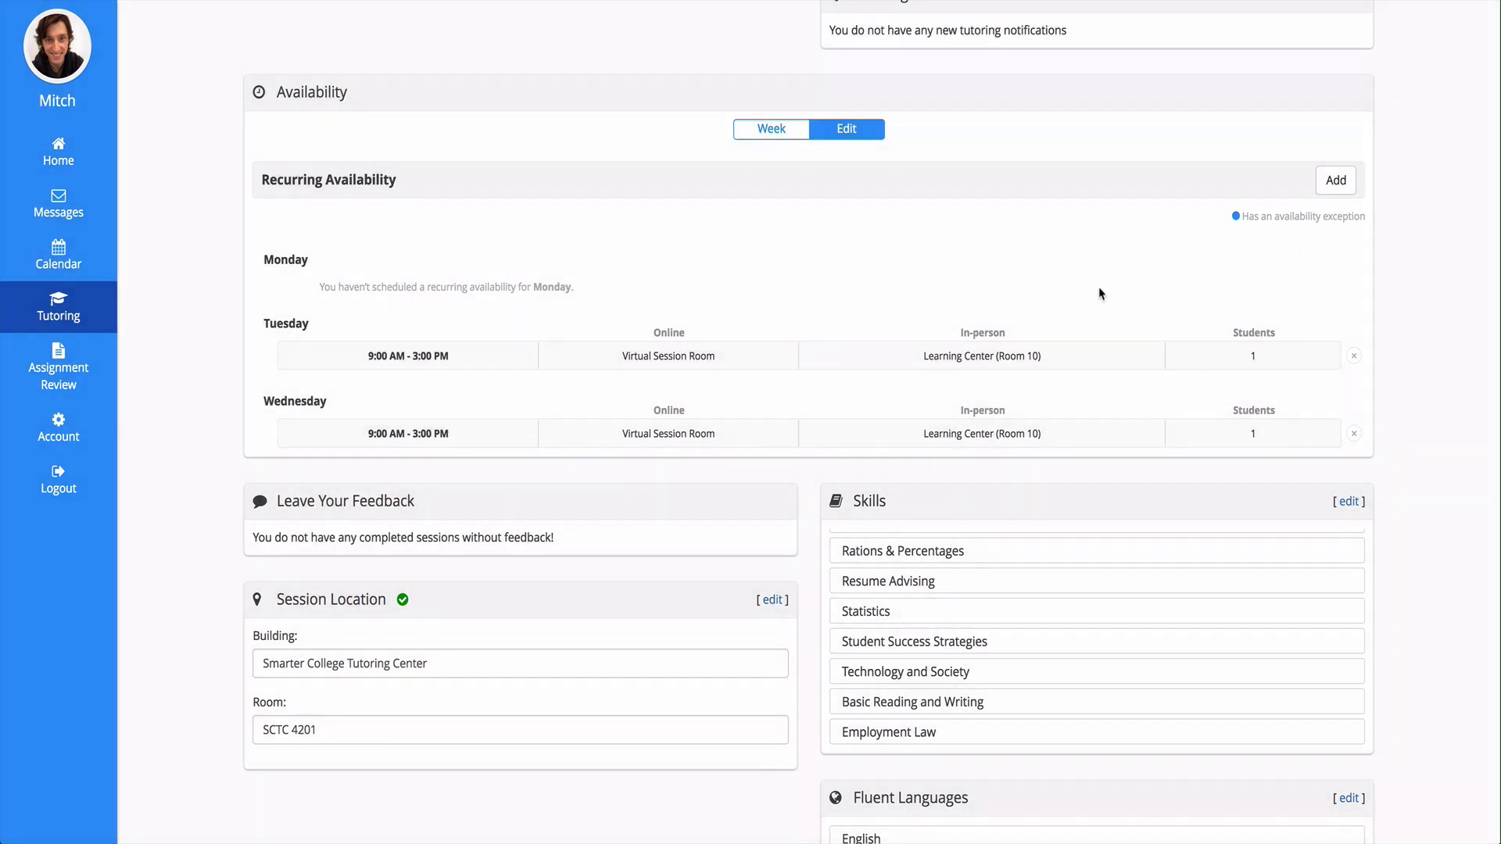
scroll(997, 297, down, 2)
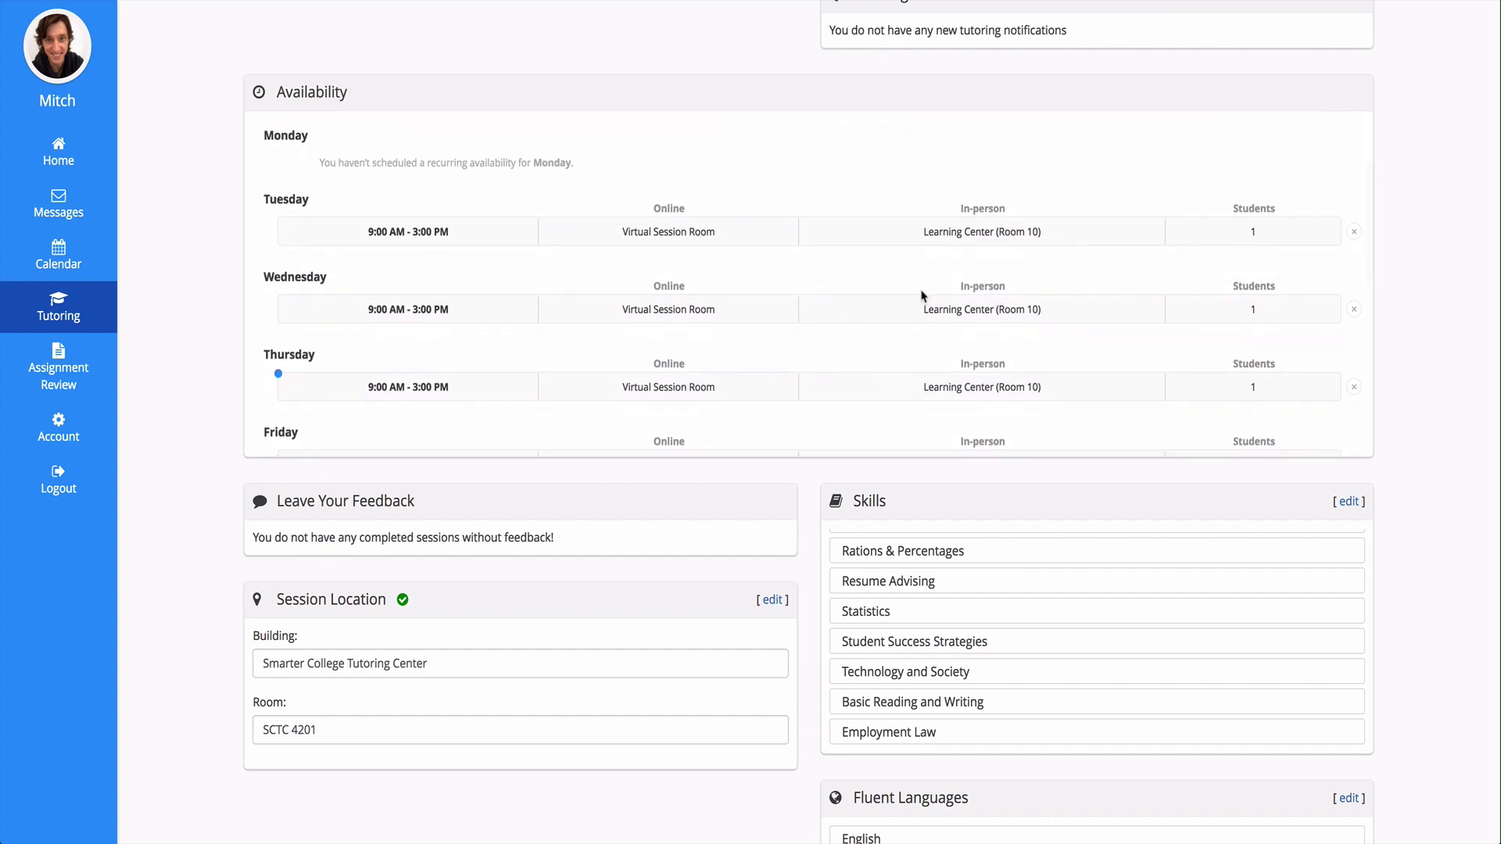
scroll(923, 297, down, 1)
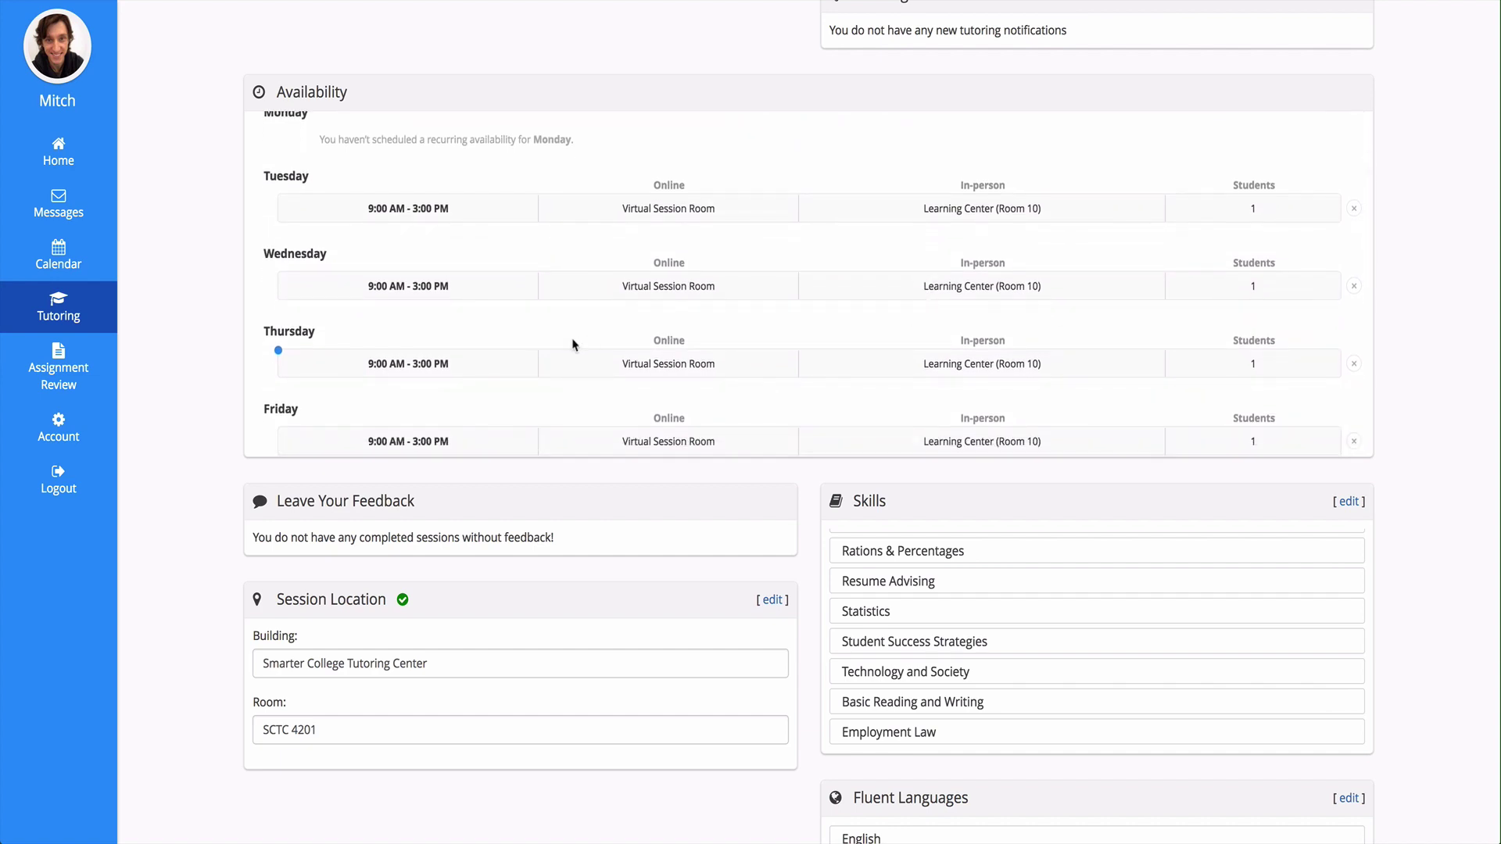
Start a vacation entry that begins on Aug 29, 2017 at 8:00 AM
scroll(968, 330, down, 10)
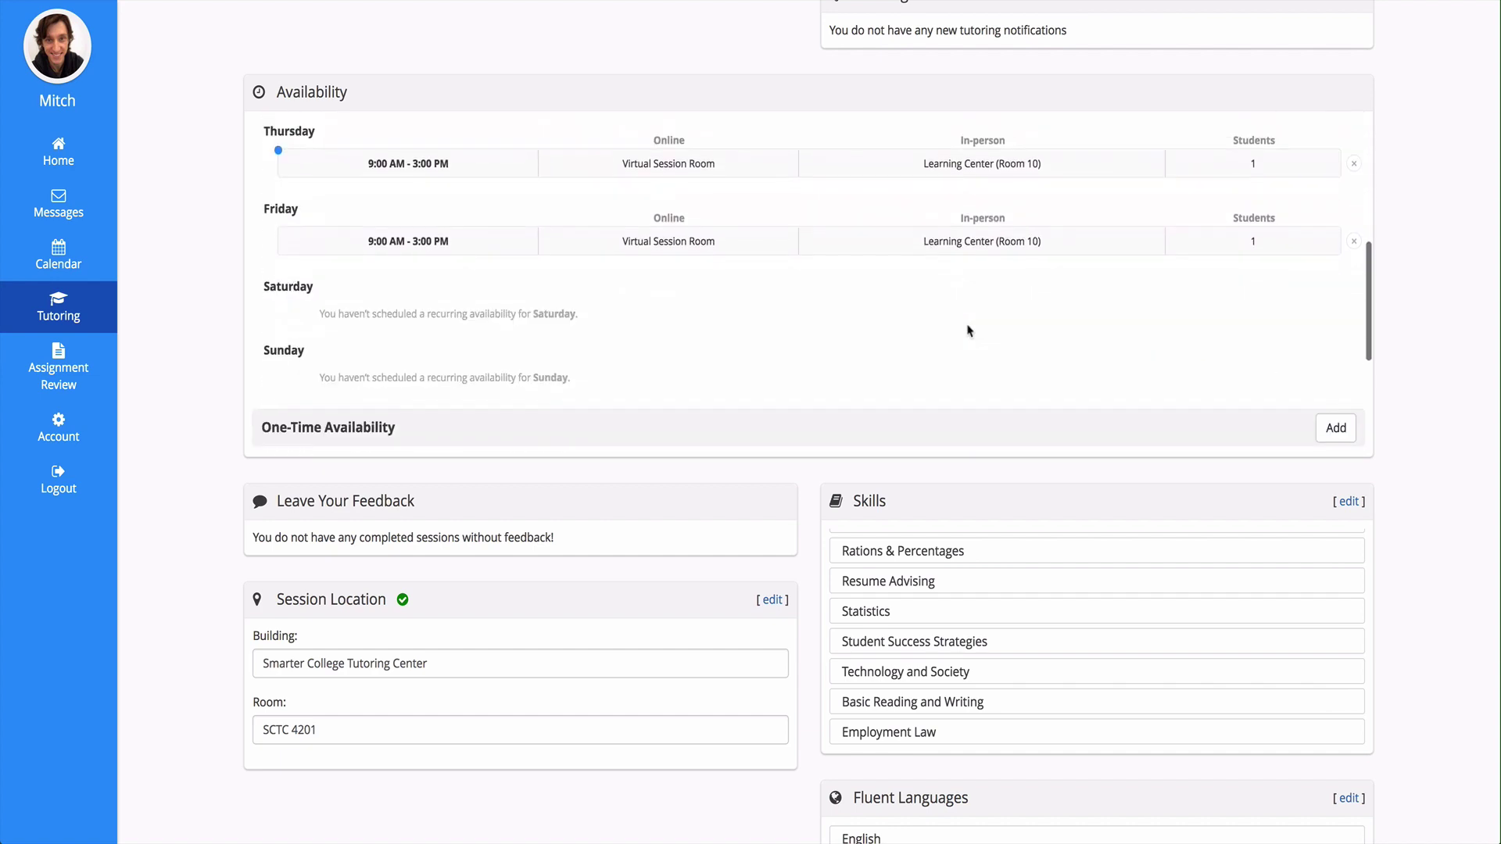
scroll(945, 266, down, 2)
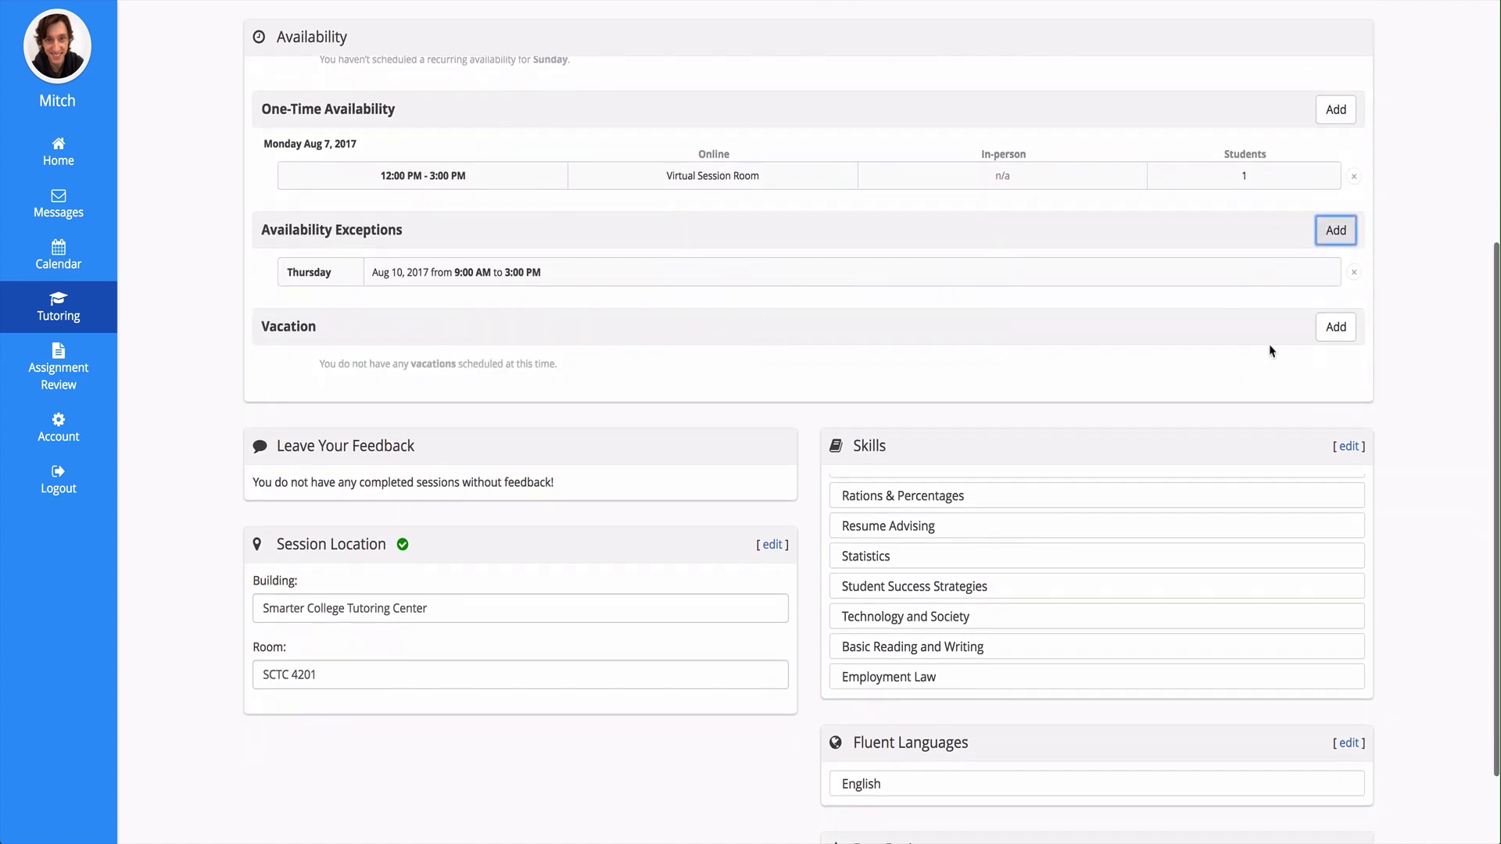
click(1334, 327)
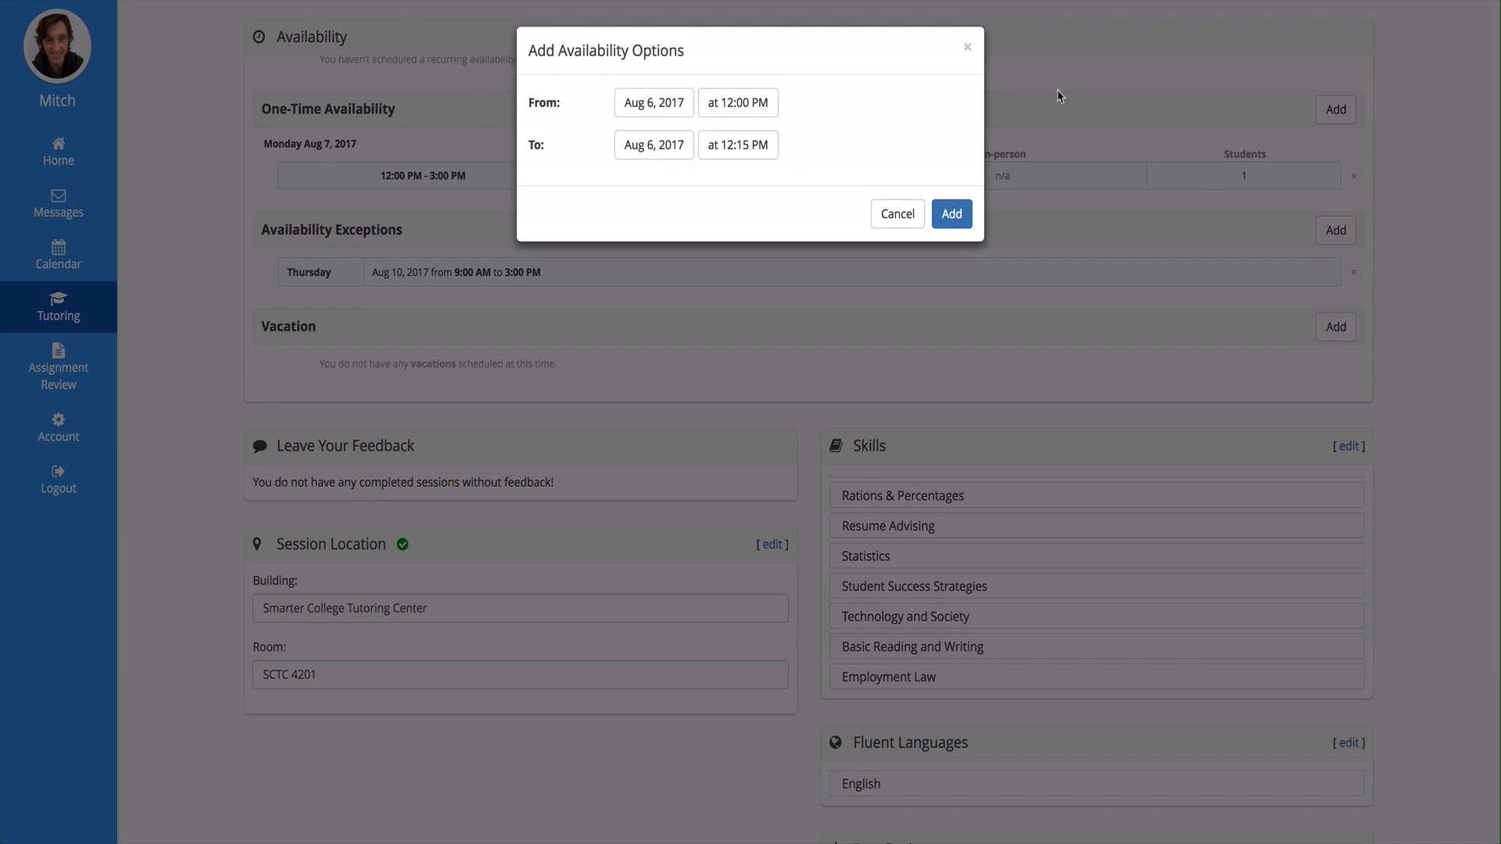
click(680, 100)
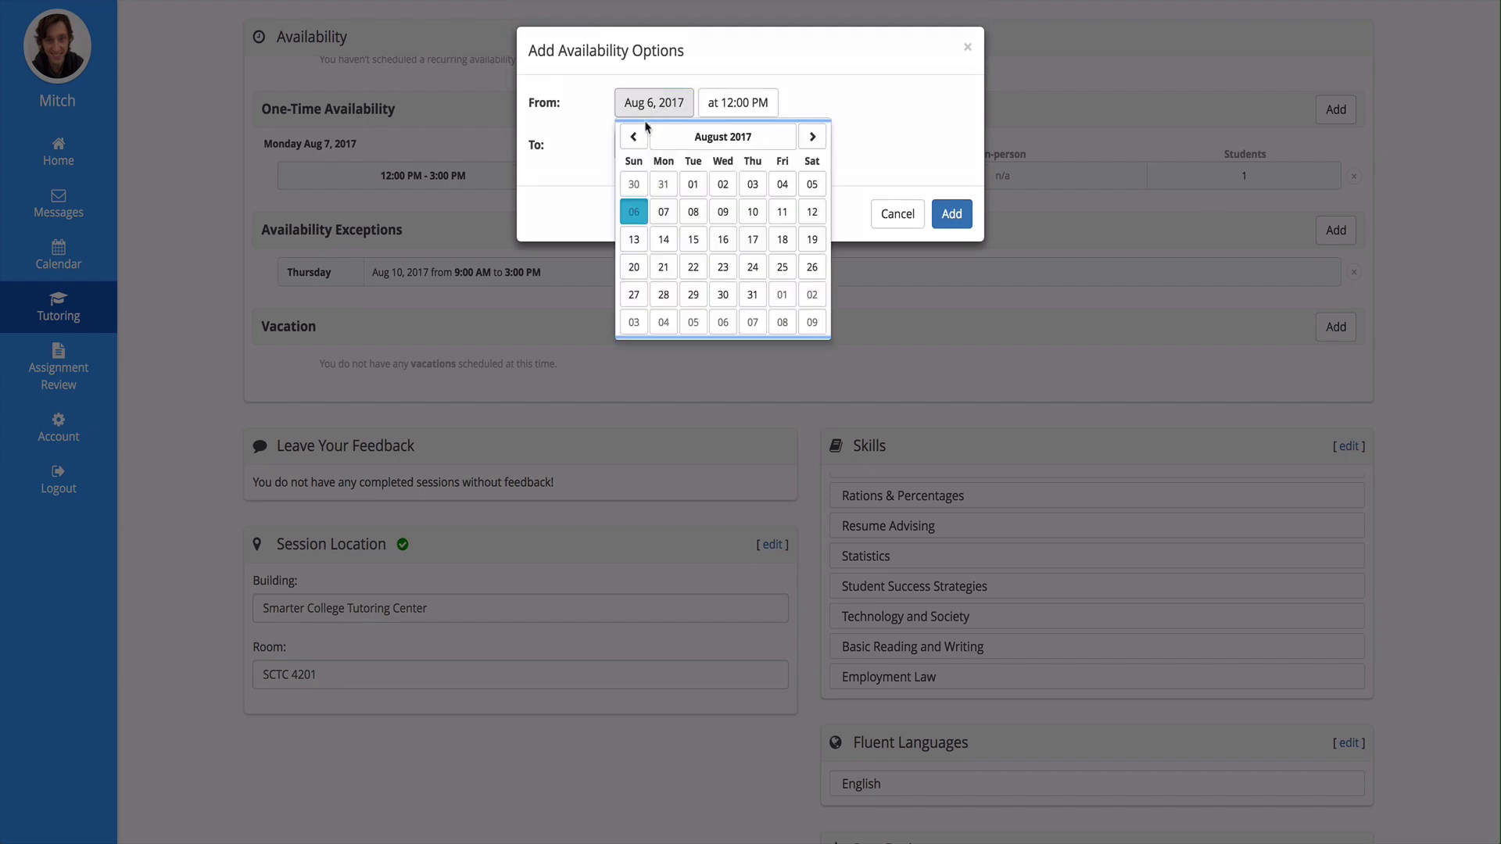
click(694, 295)
click(754, 108)
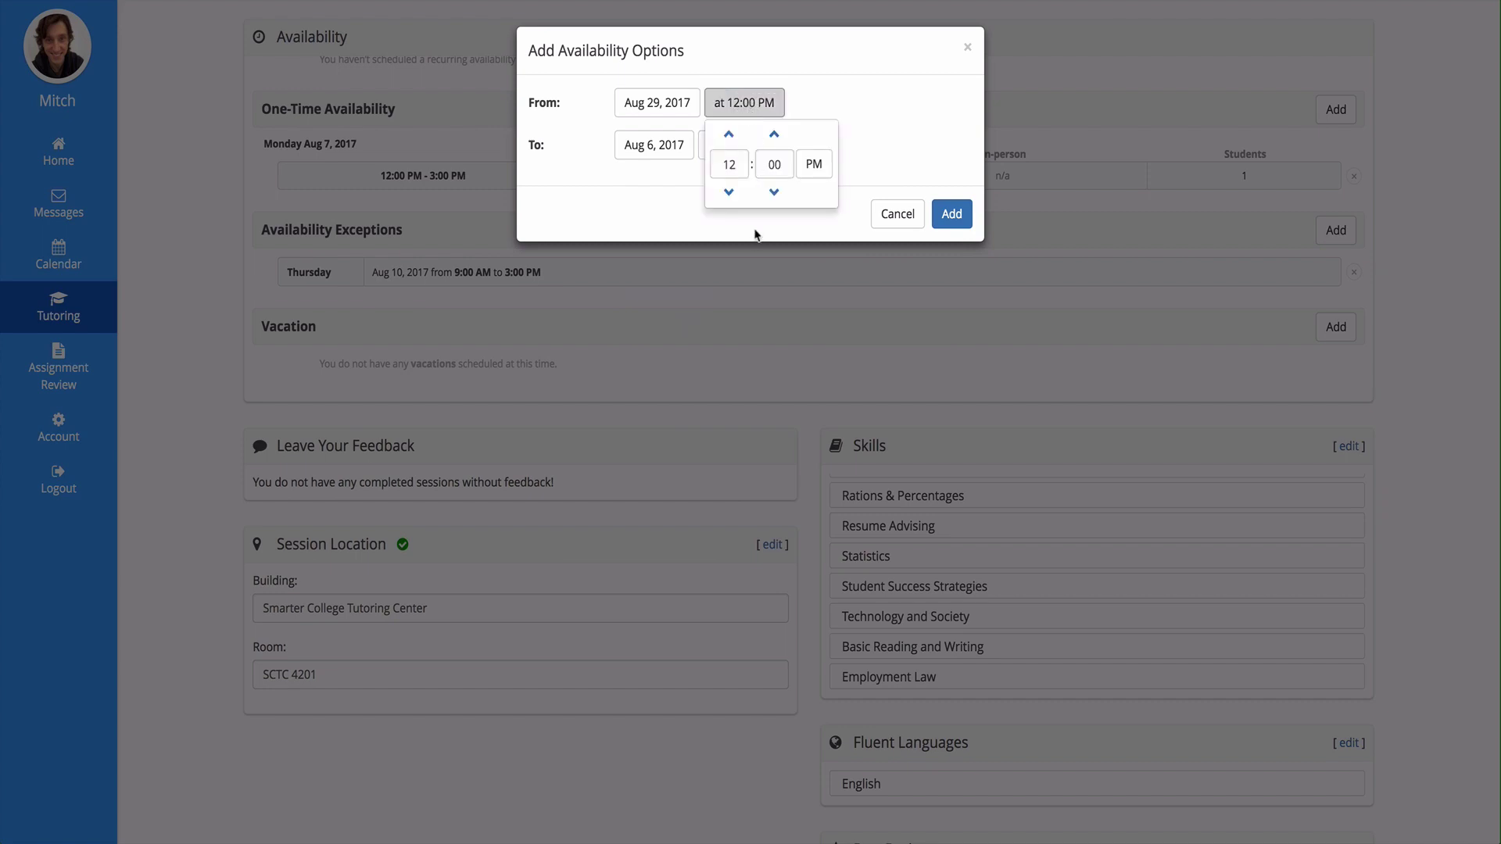
click(728, 192)
click(729, 192)
click(729, 192)
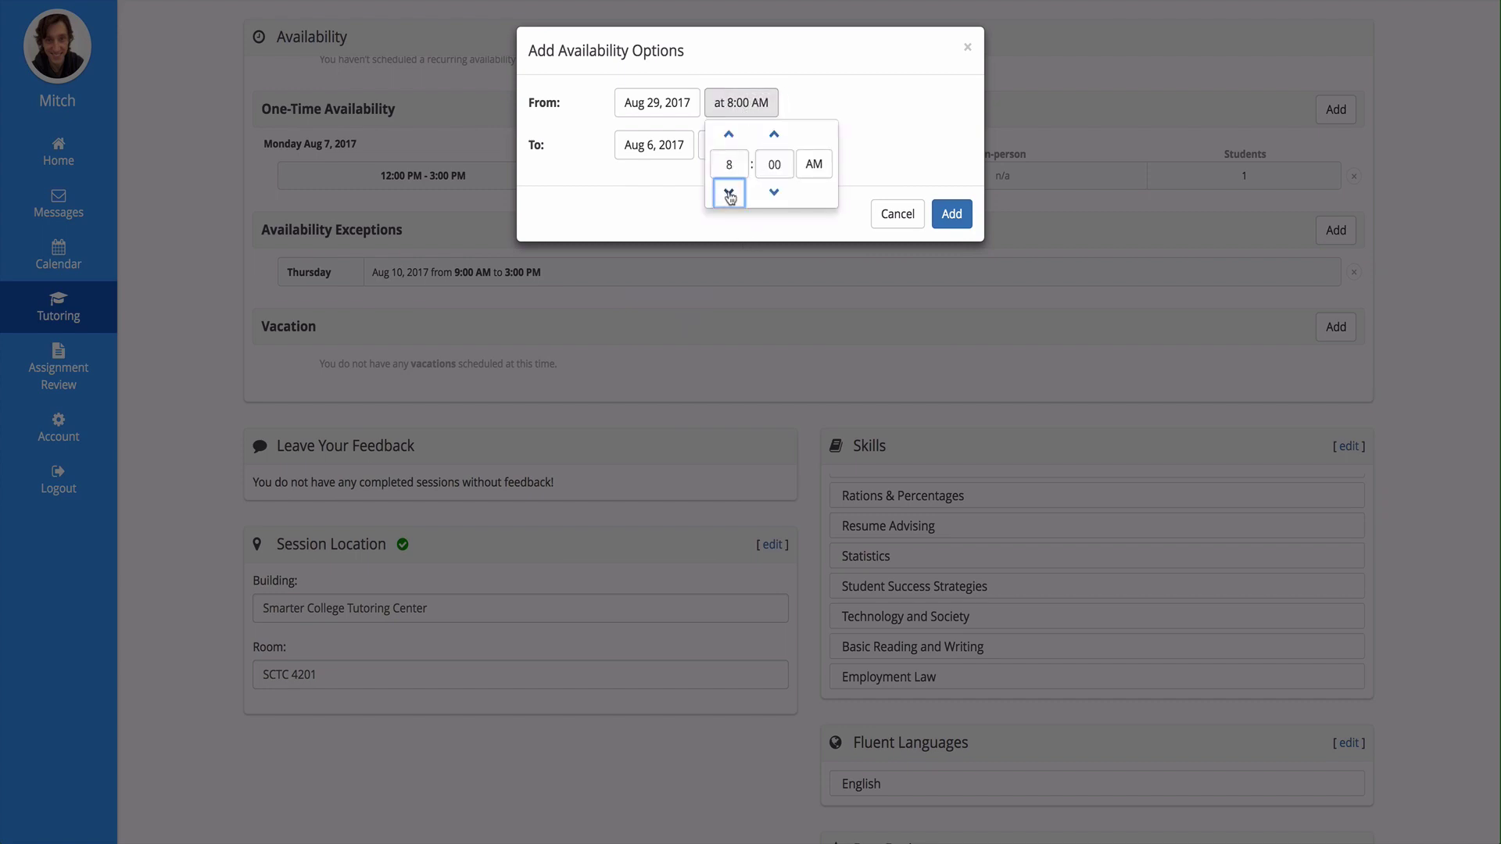
click(728, 192)
Set the vacation's end to Sep 6, 2017 at 7:00 PM and add it to the availability
click(656, 154)
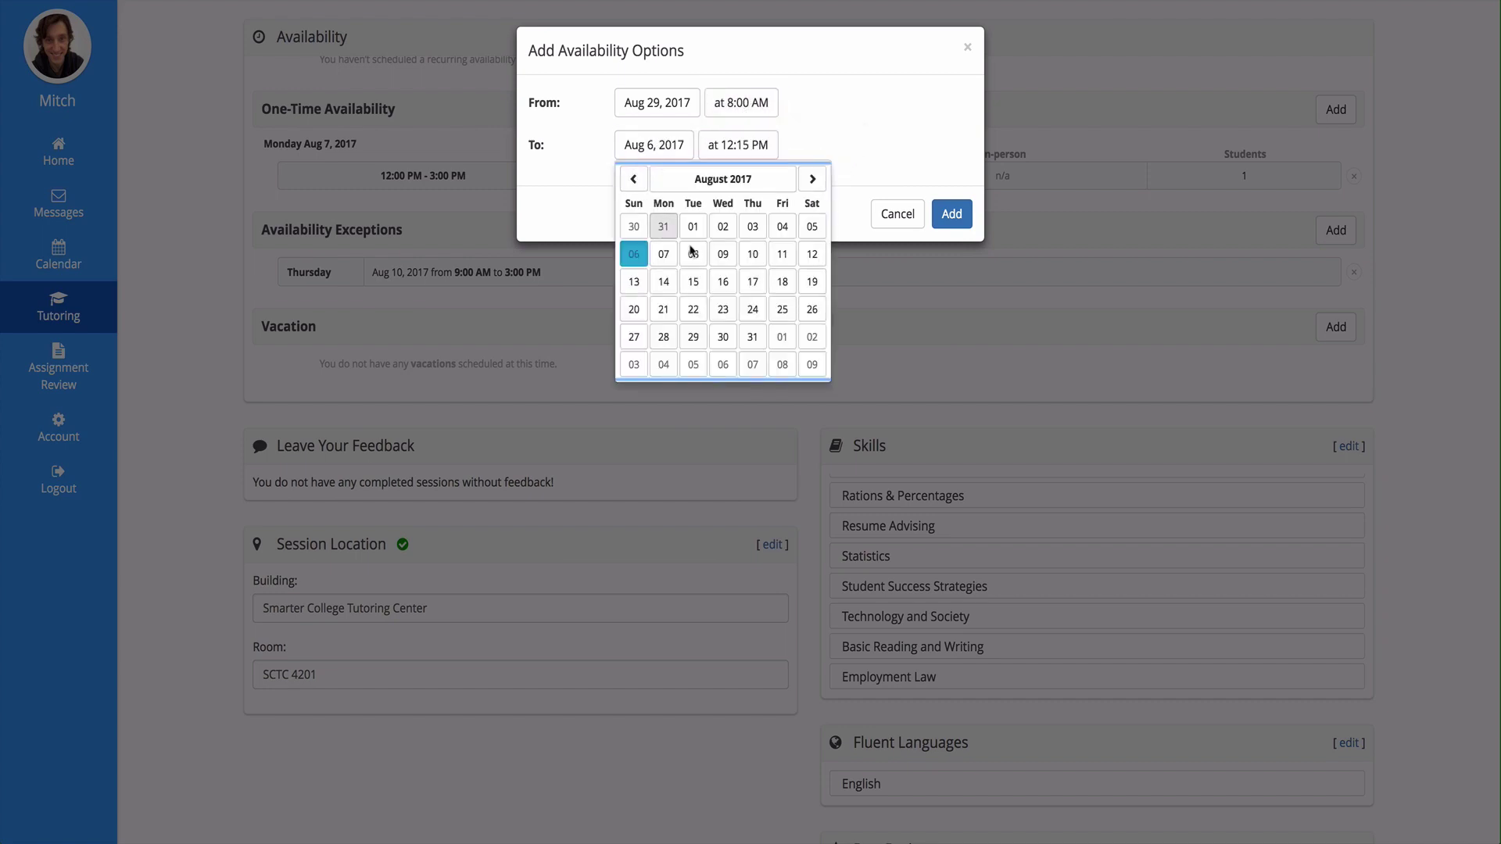
click(812, 181)
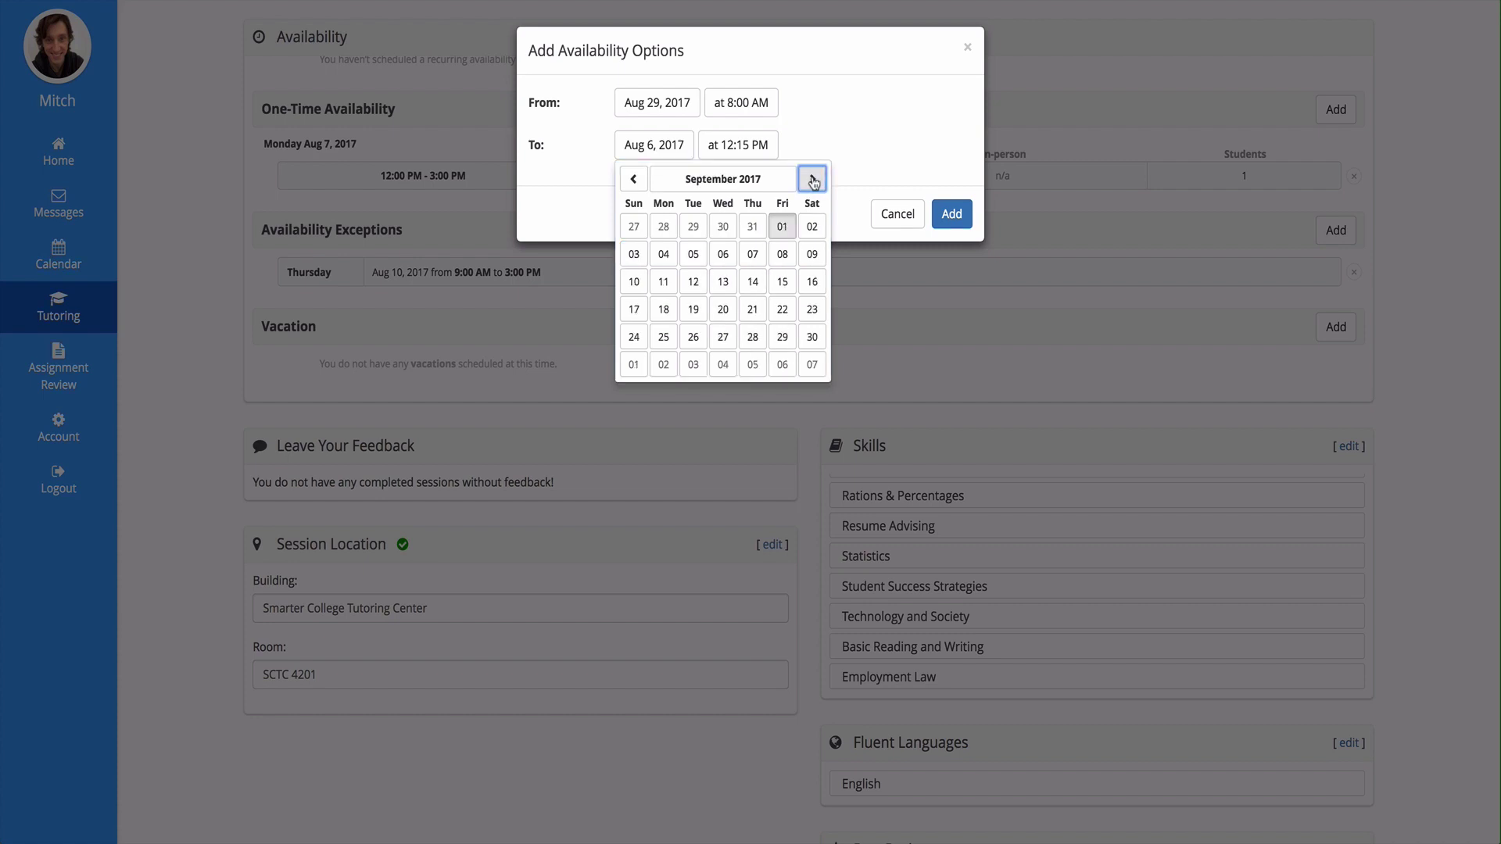
click(723, 255)
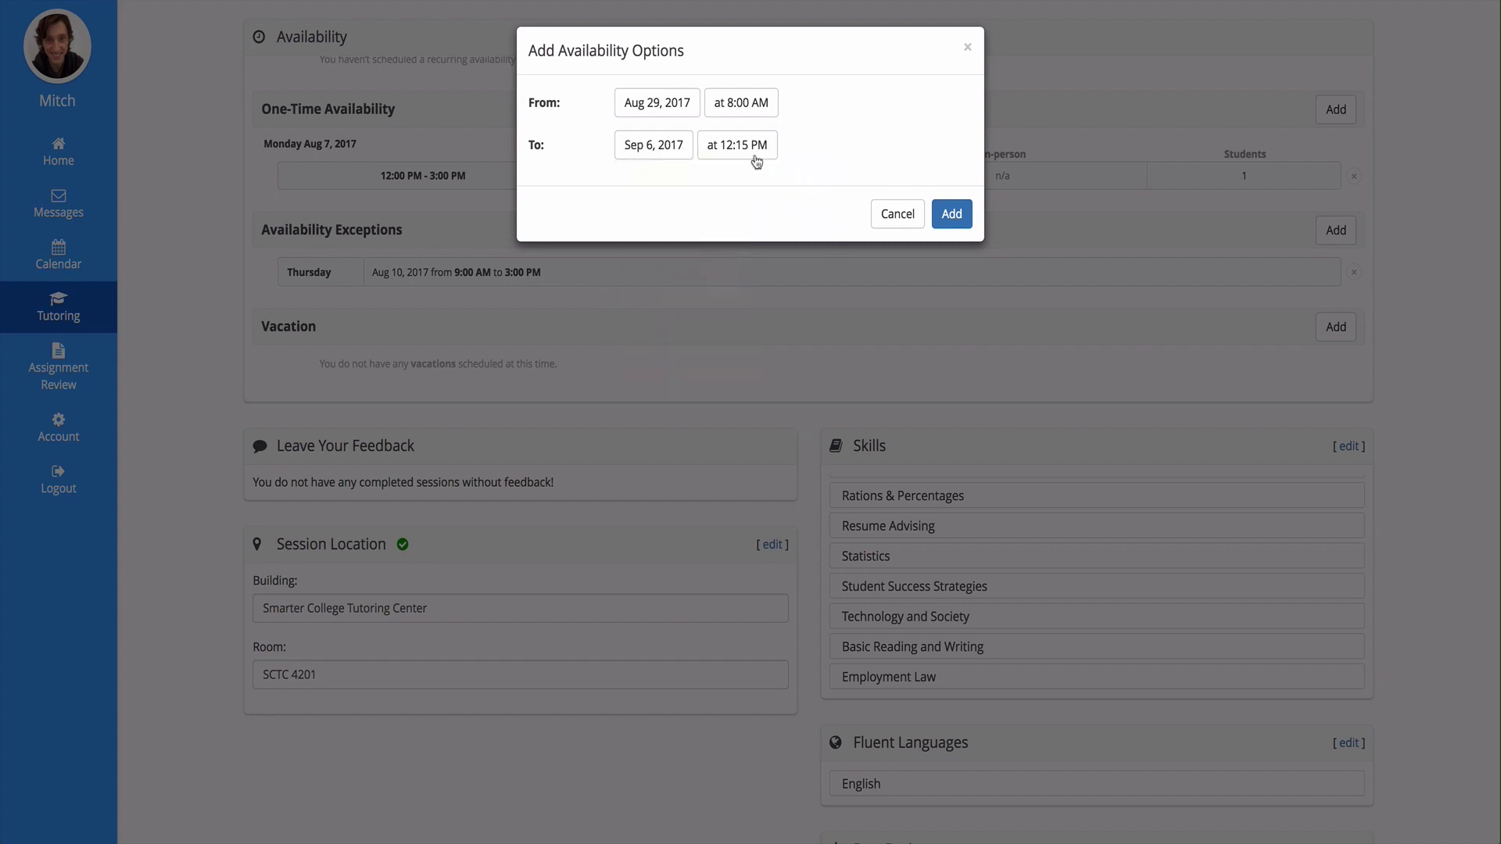
click(735, 153)
click(723, 184)
click(724, 184)
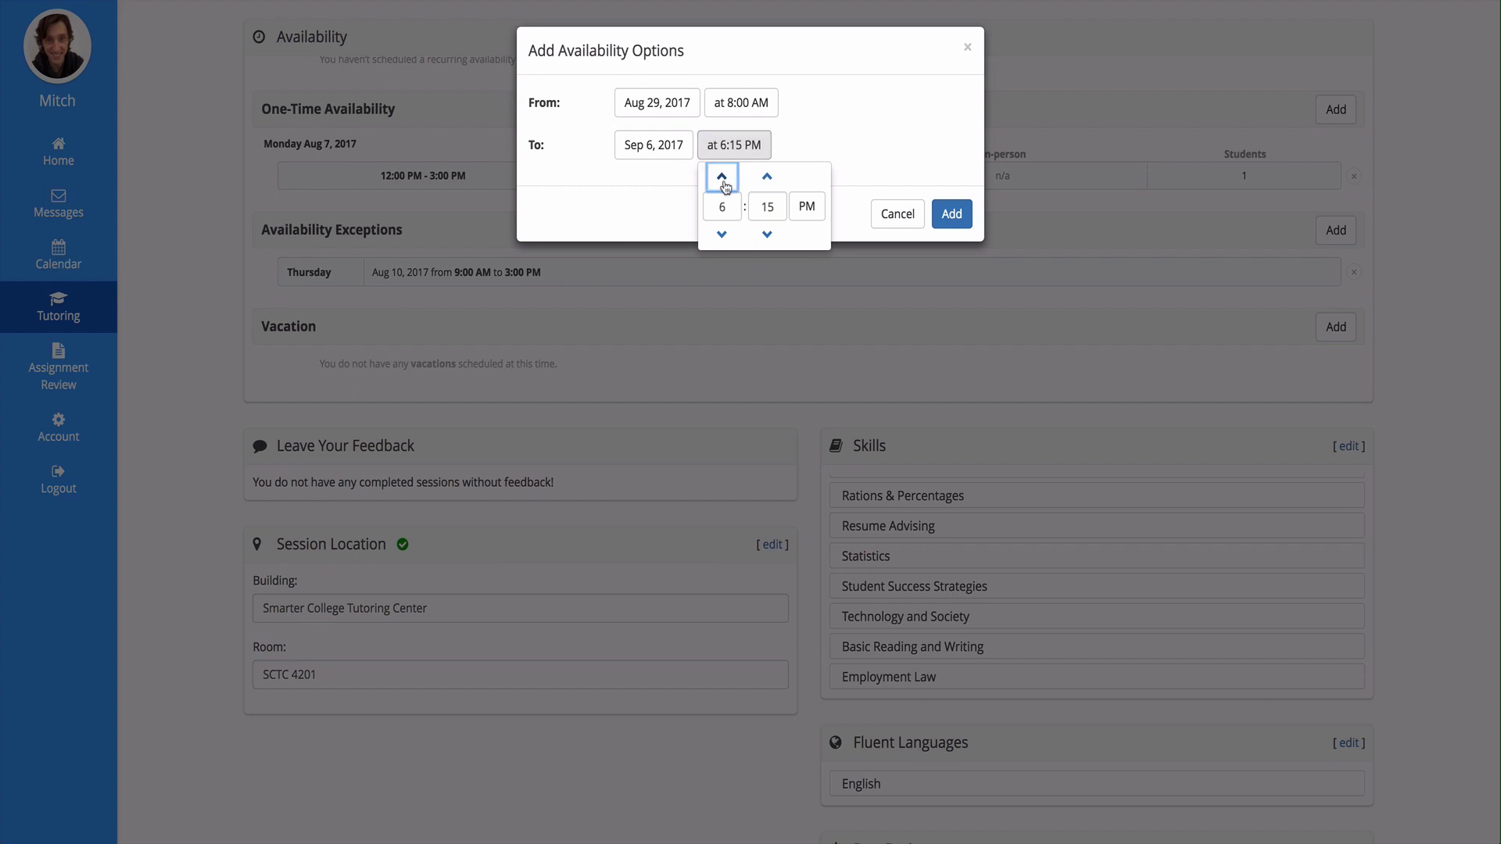
click(724, 185)
click(767, 234)
click(868, 144)
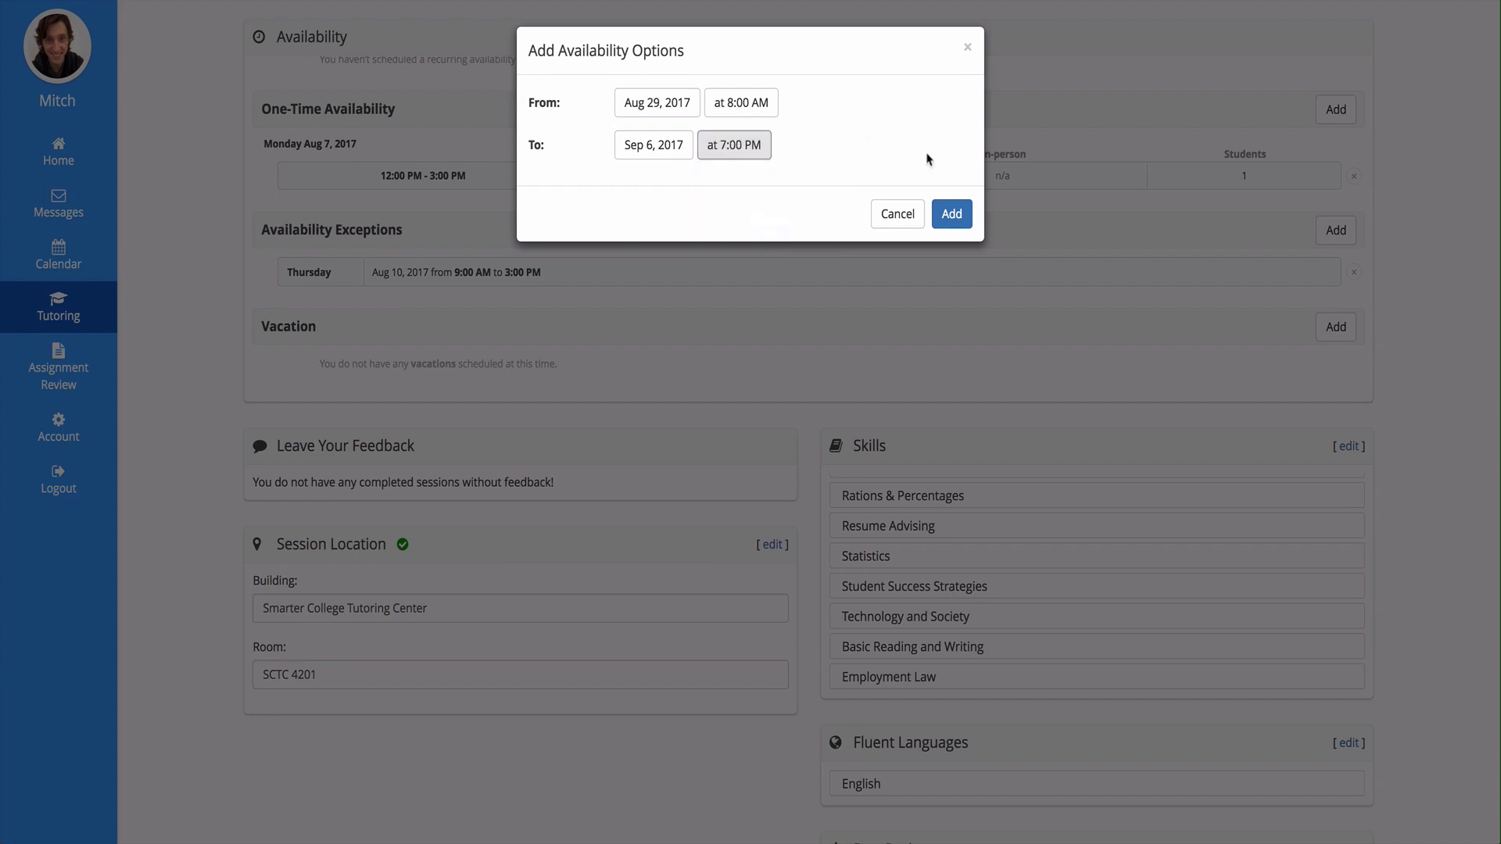
click(949, 214)
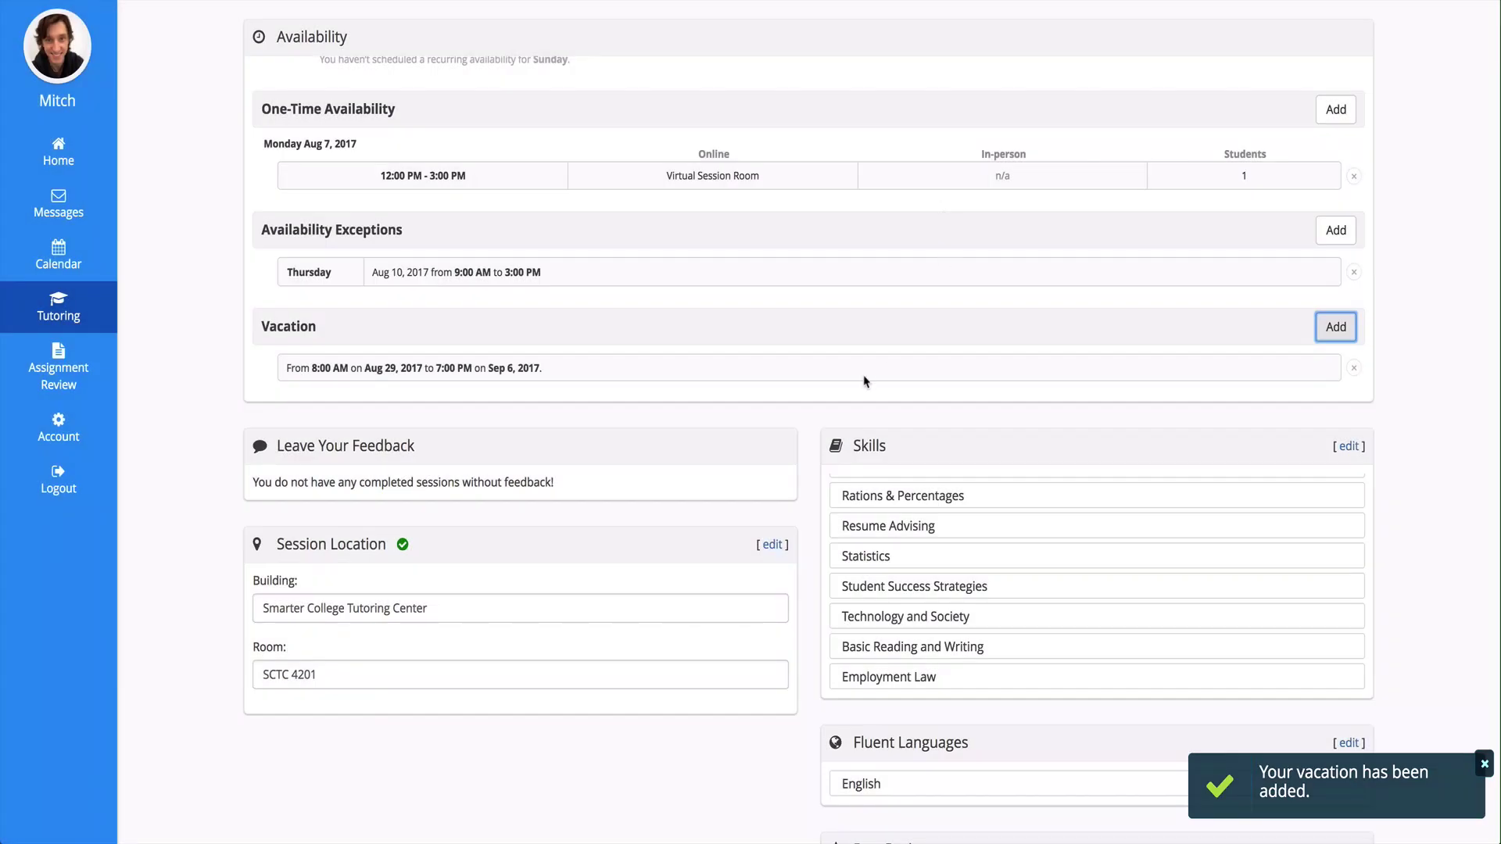